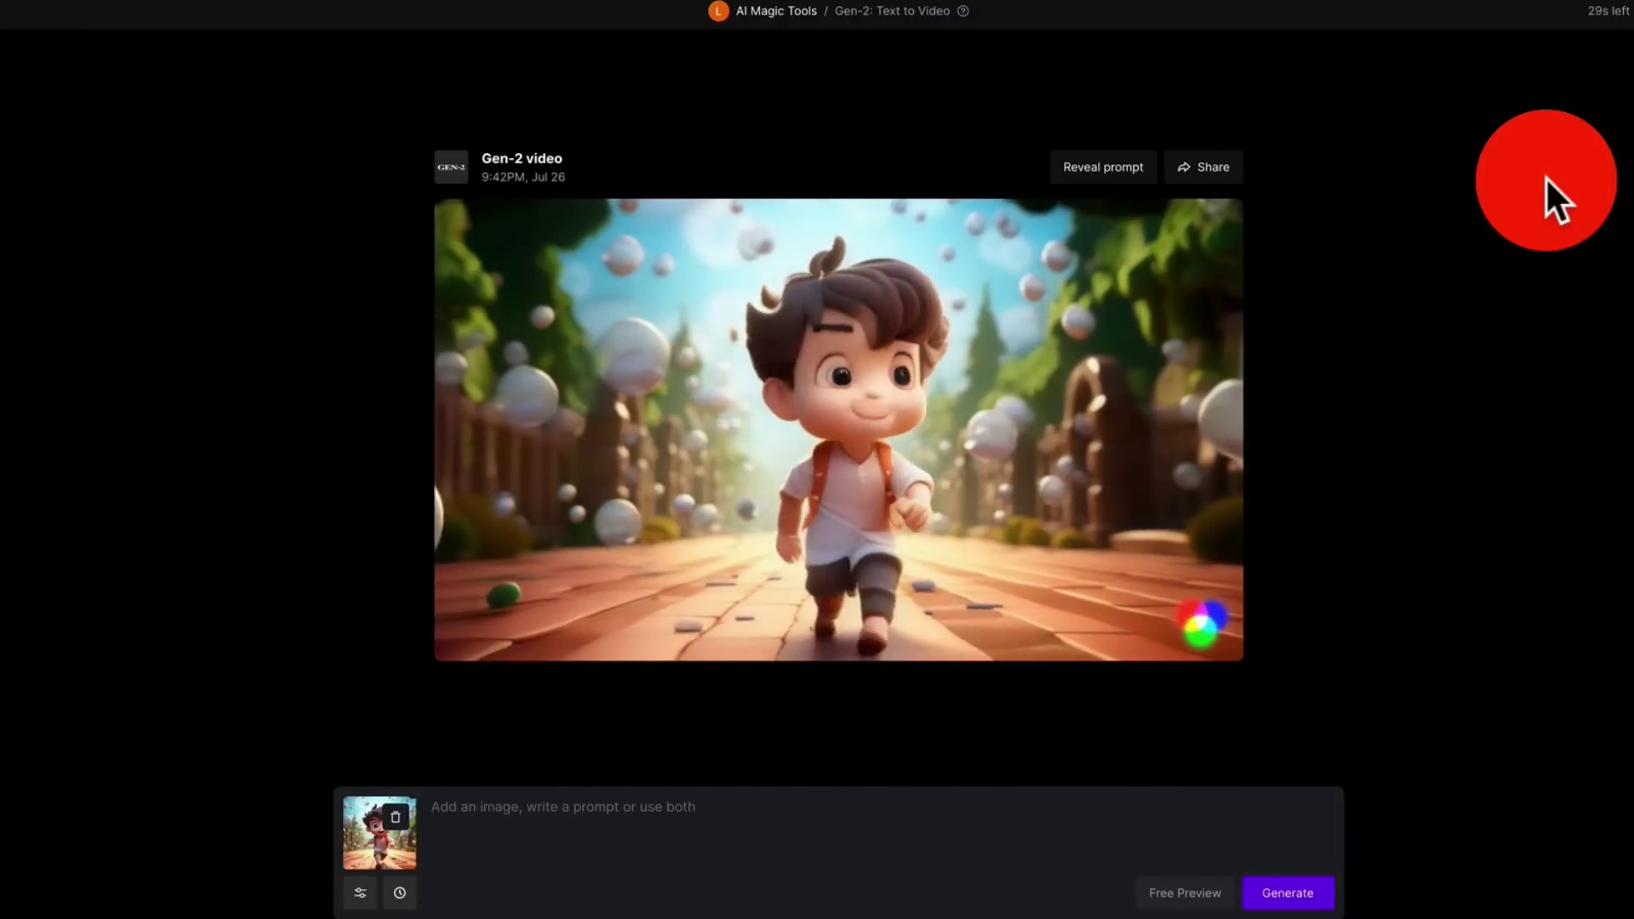
mouse_move(1629, 13)
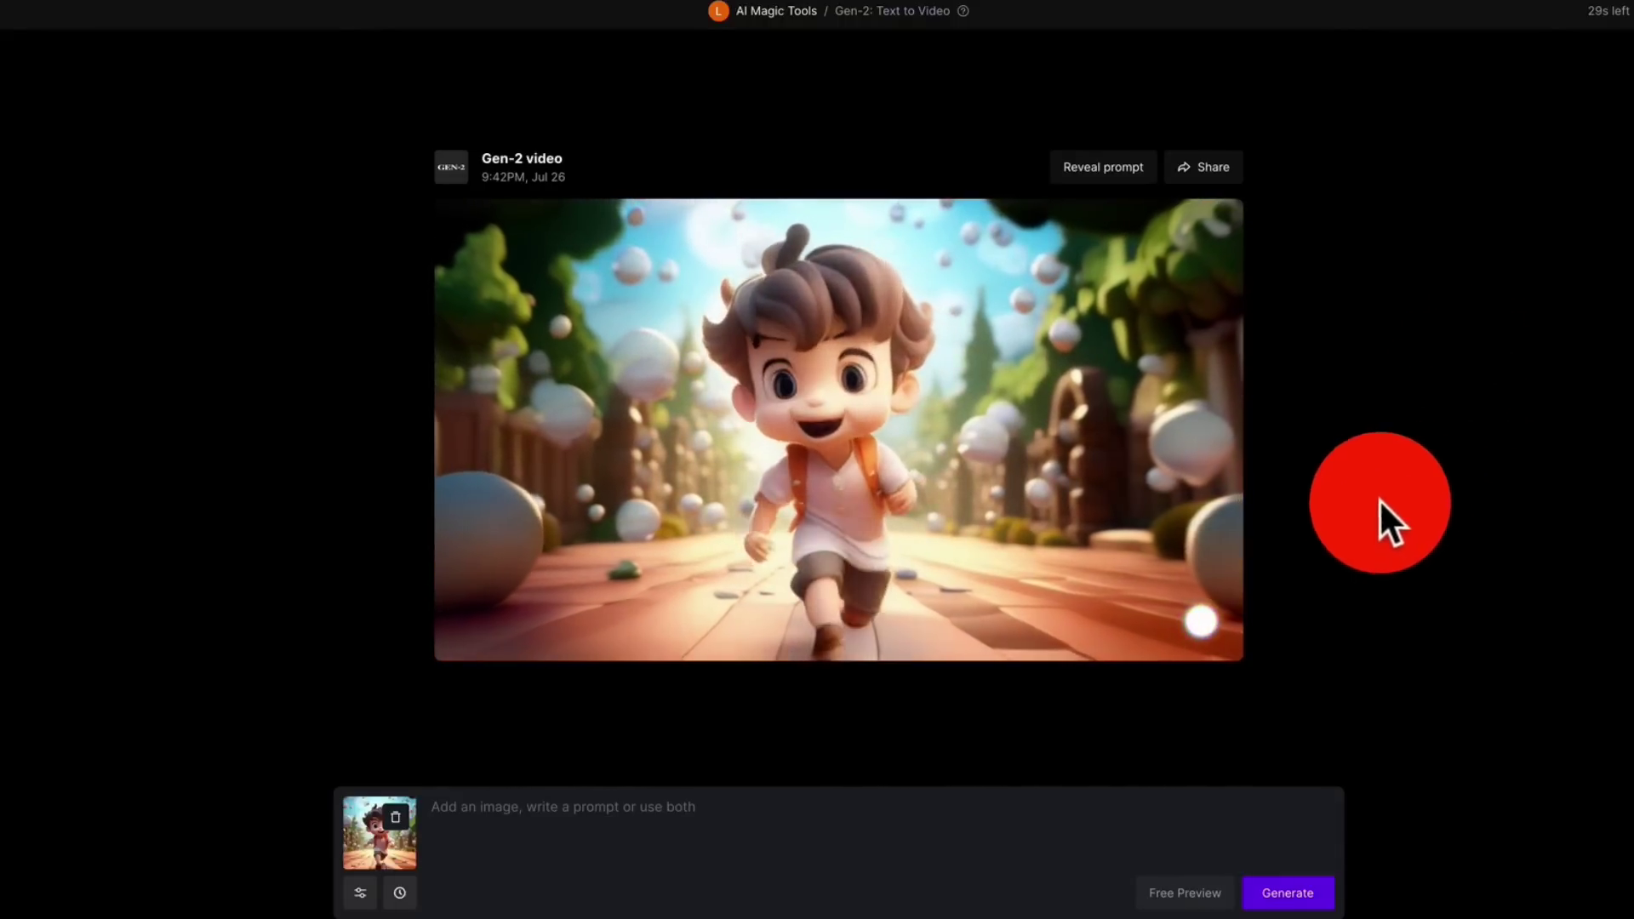
click(1380, 490)
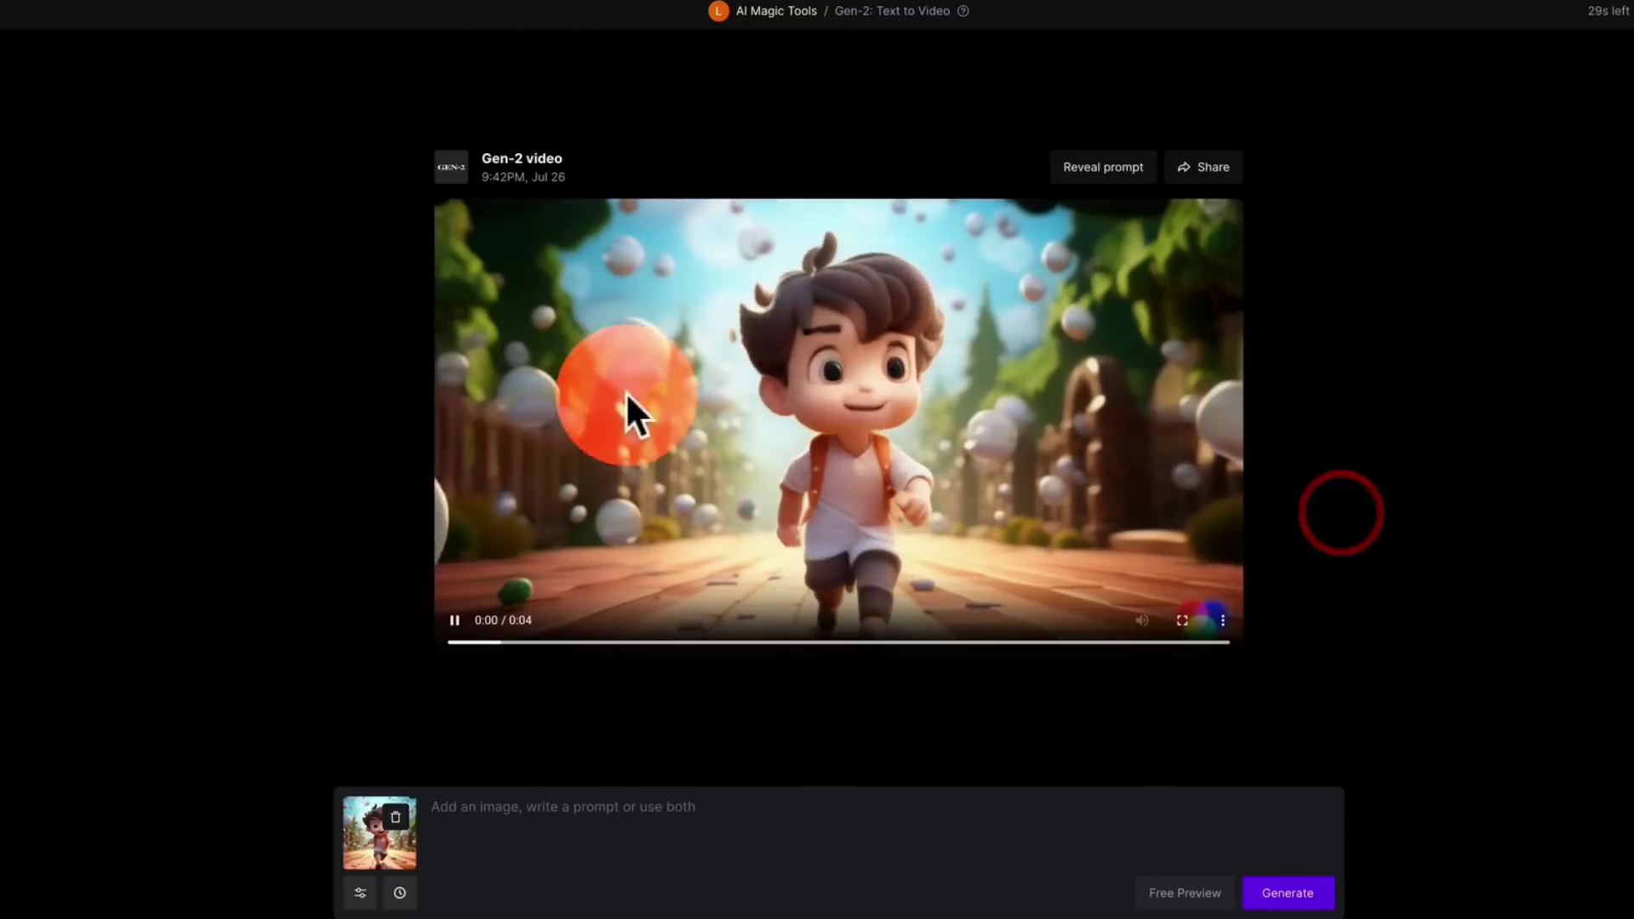
click(1294, 382)
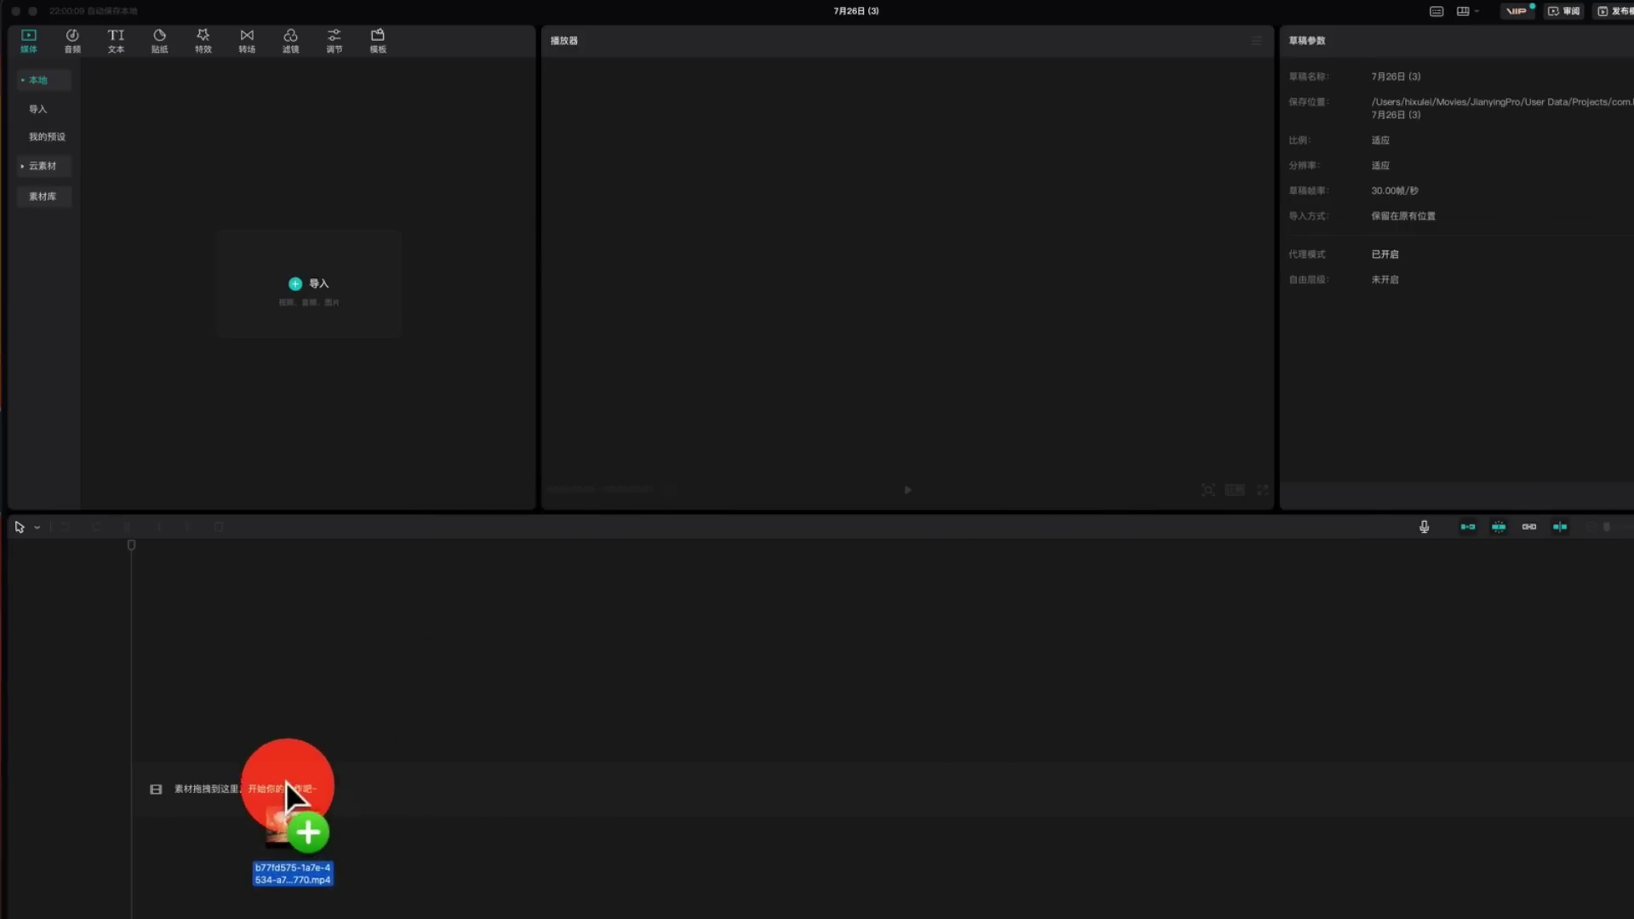
Step: In Jianying, place the generated b77fd575 video clip at the start of the empty timeline and play it through
drag(290, 795, 285, 789)
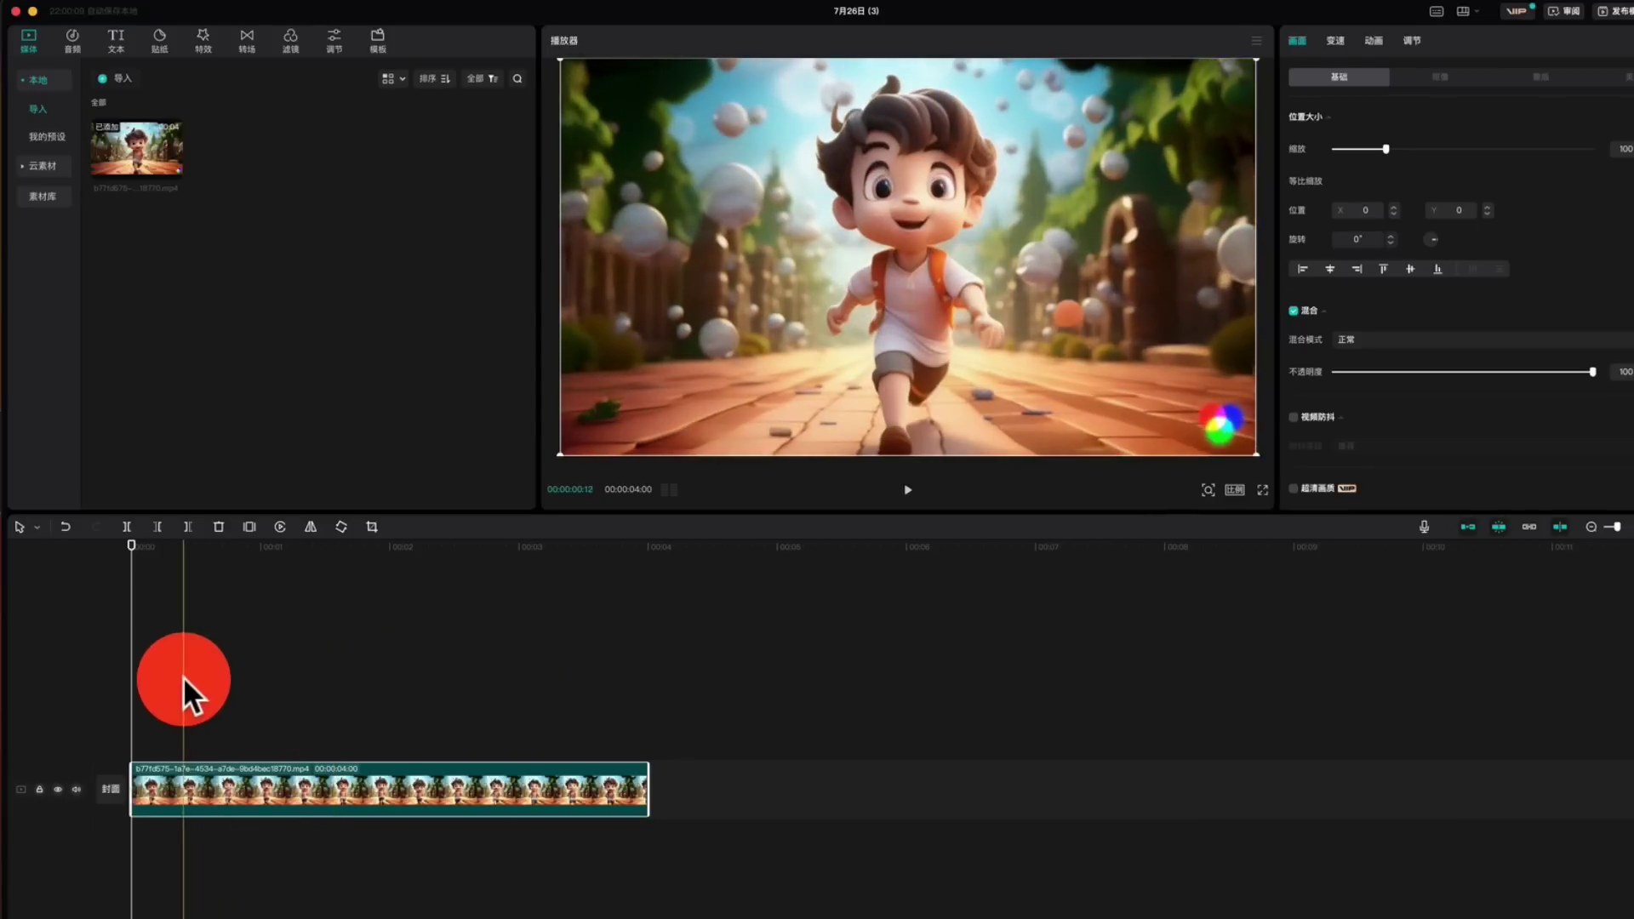
click(182, 681)
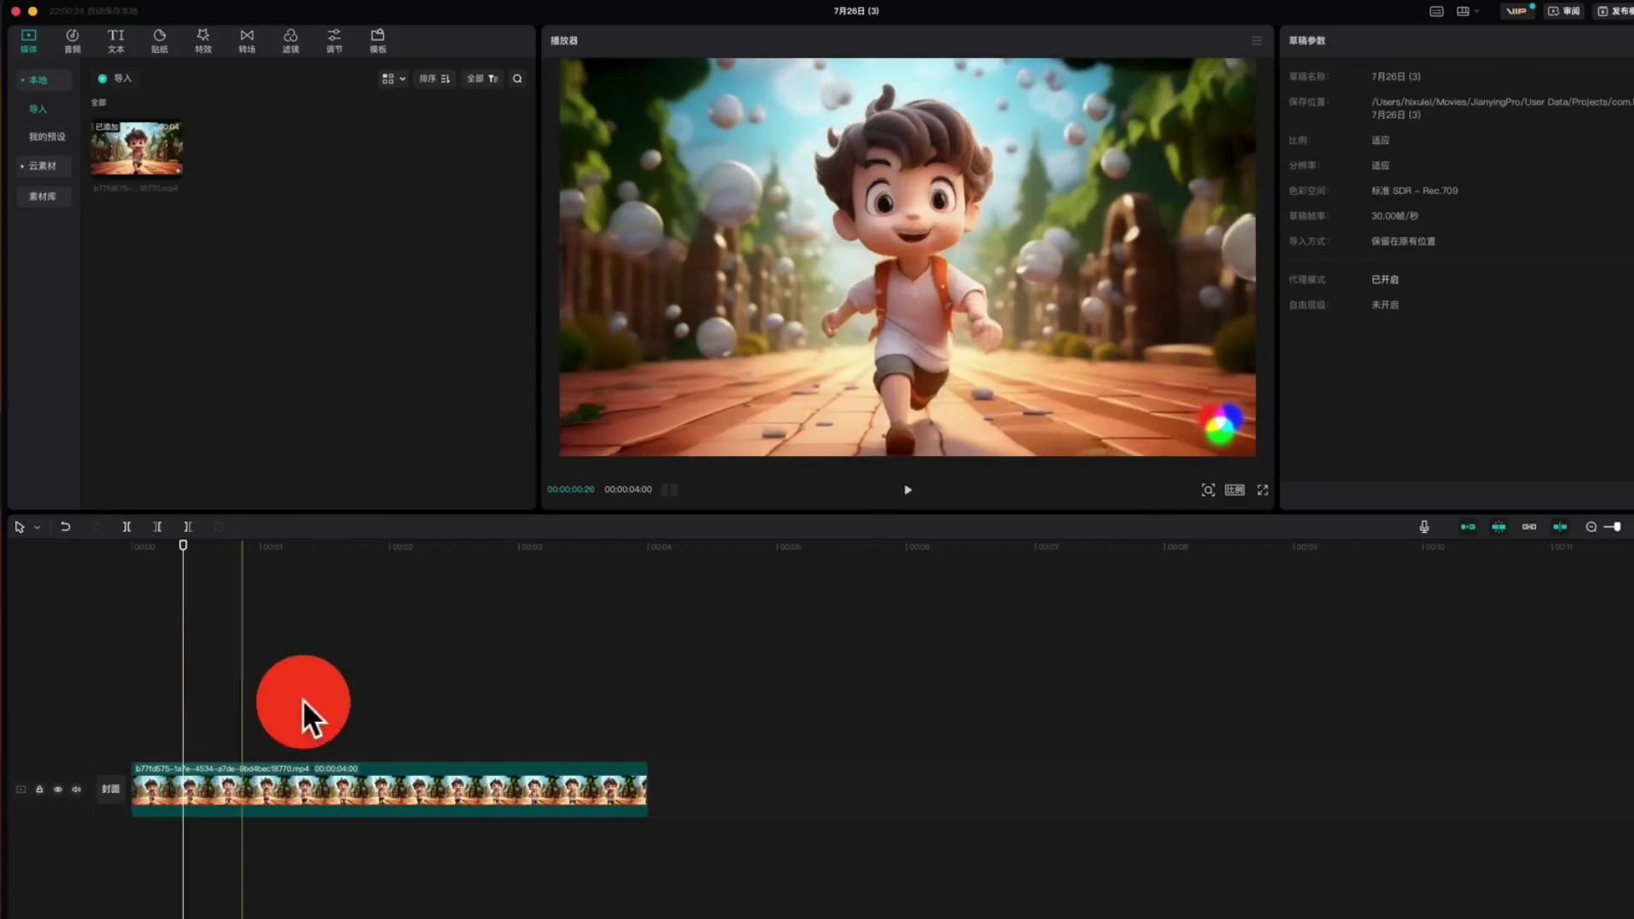
click(416, 704)
key(space)
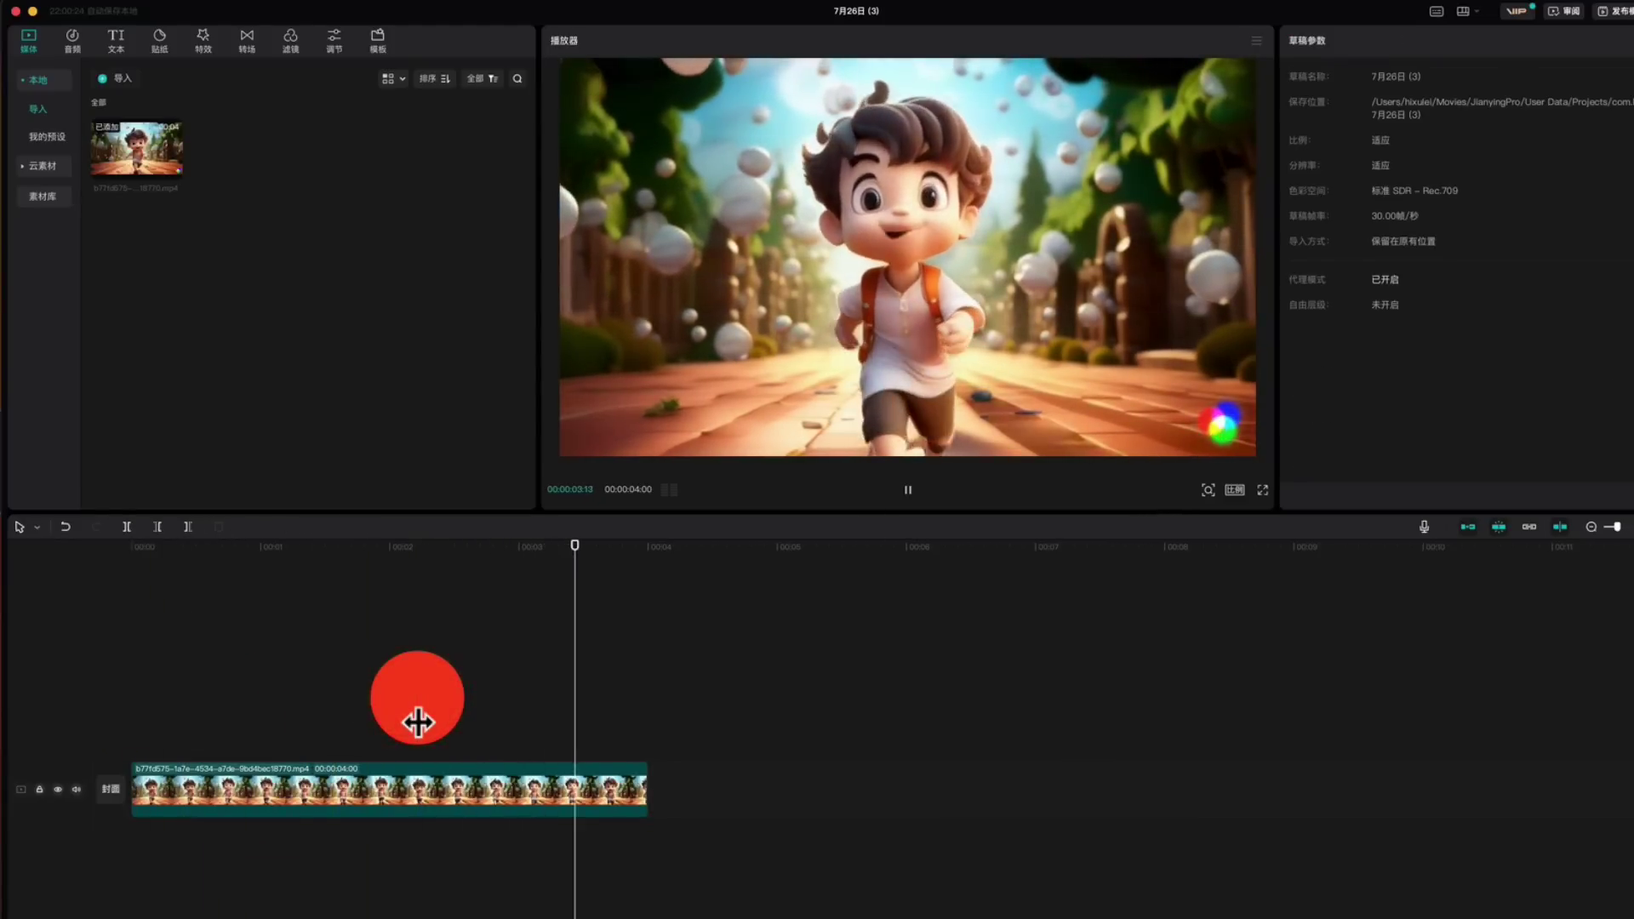
click(490, 644)
click(741, 677)
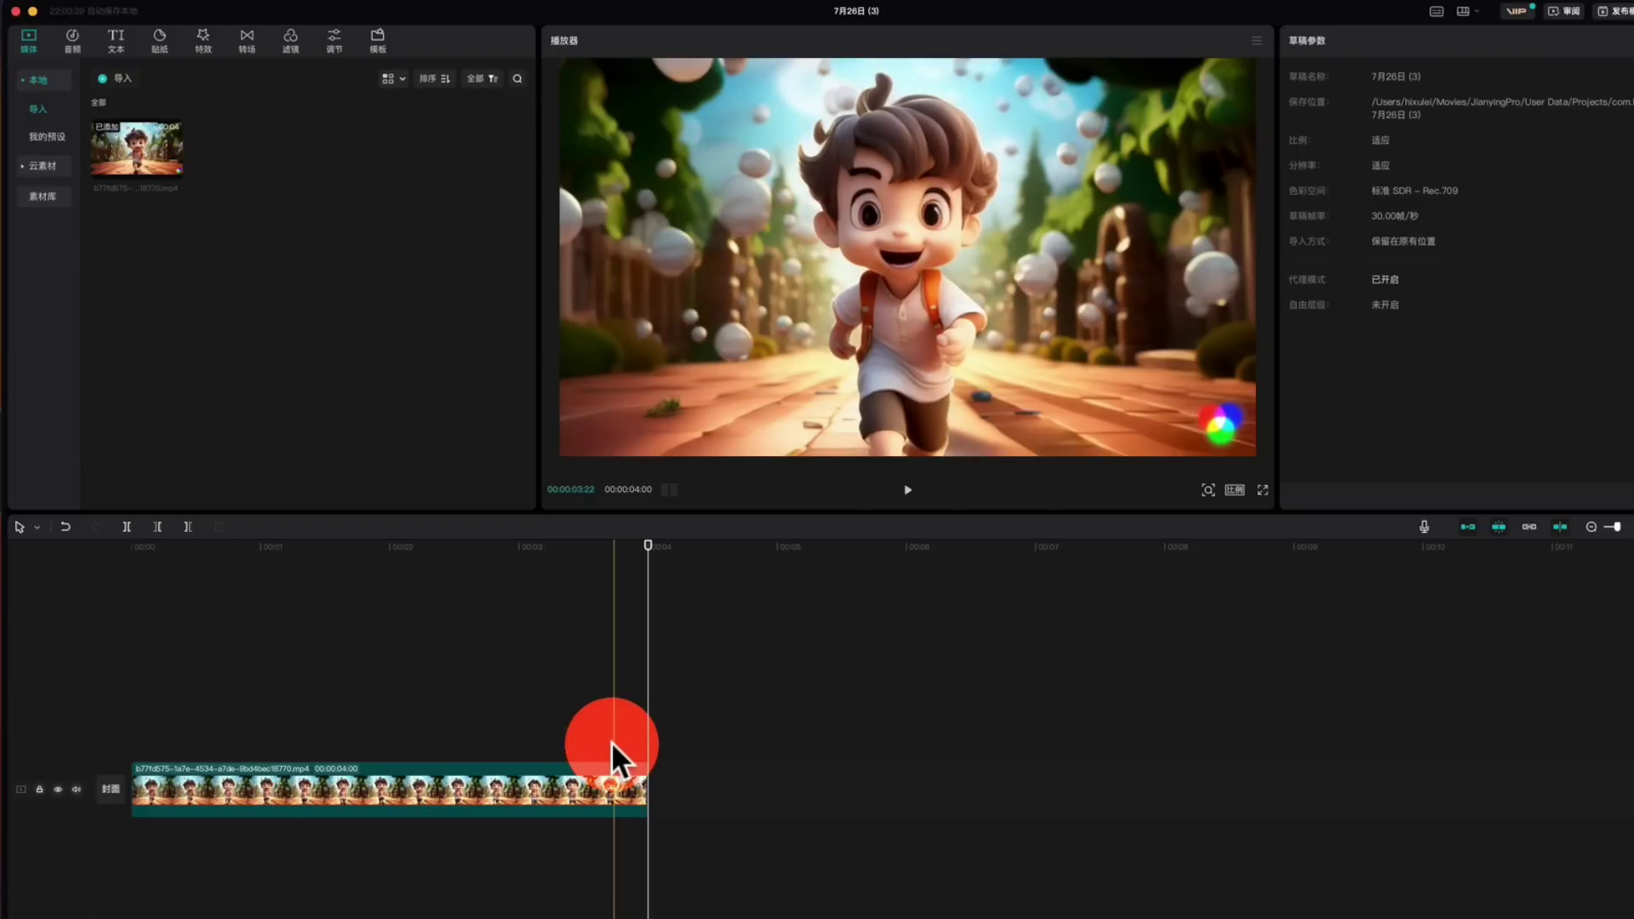
Step: Go to the clip's last frame and capture the player picture as a screenshot of about 906 × 525
click(619, 745)
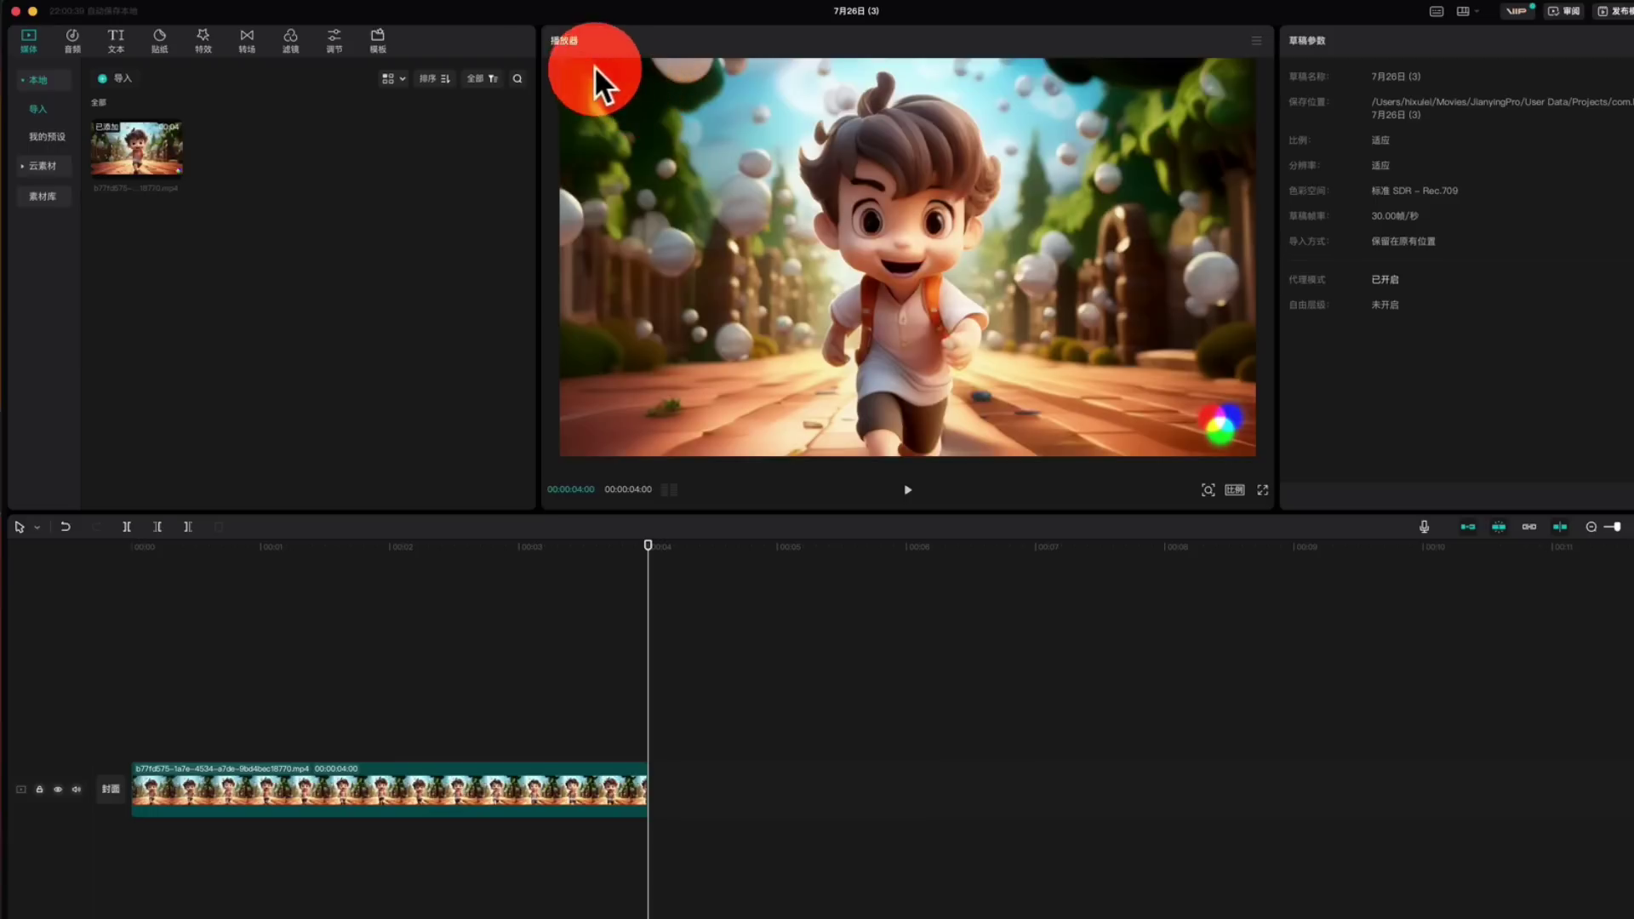
key(alt+a)
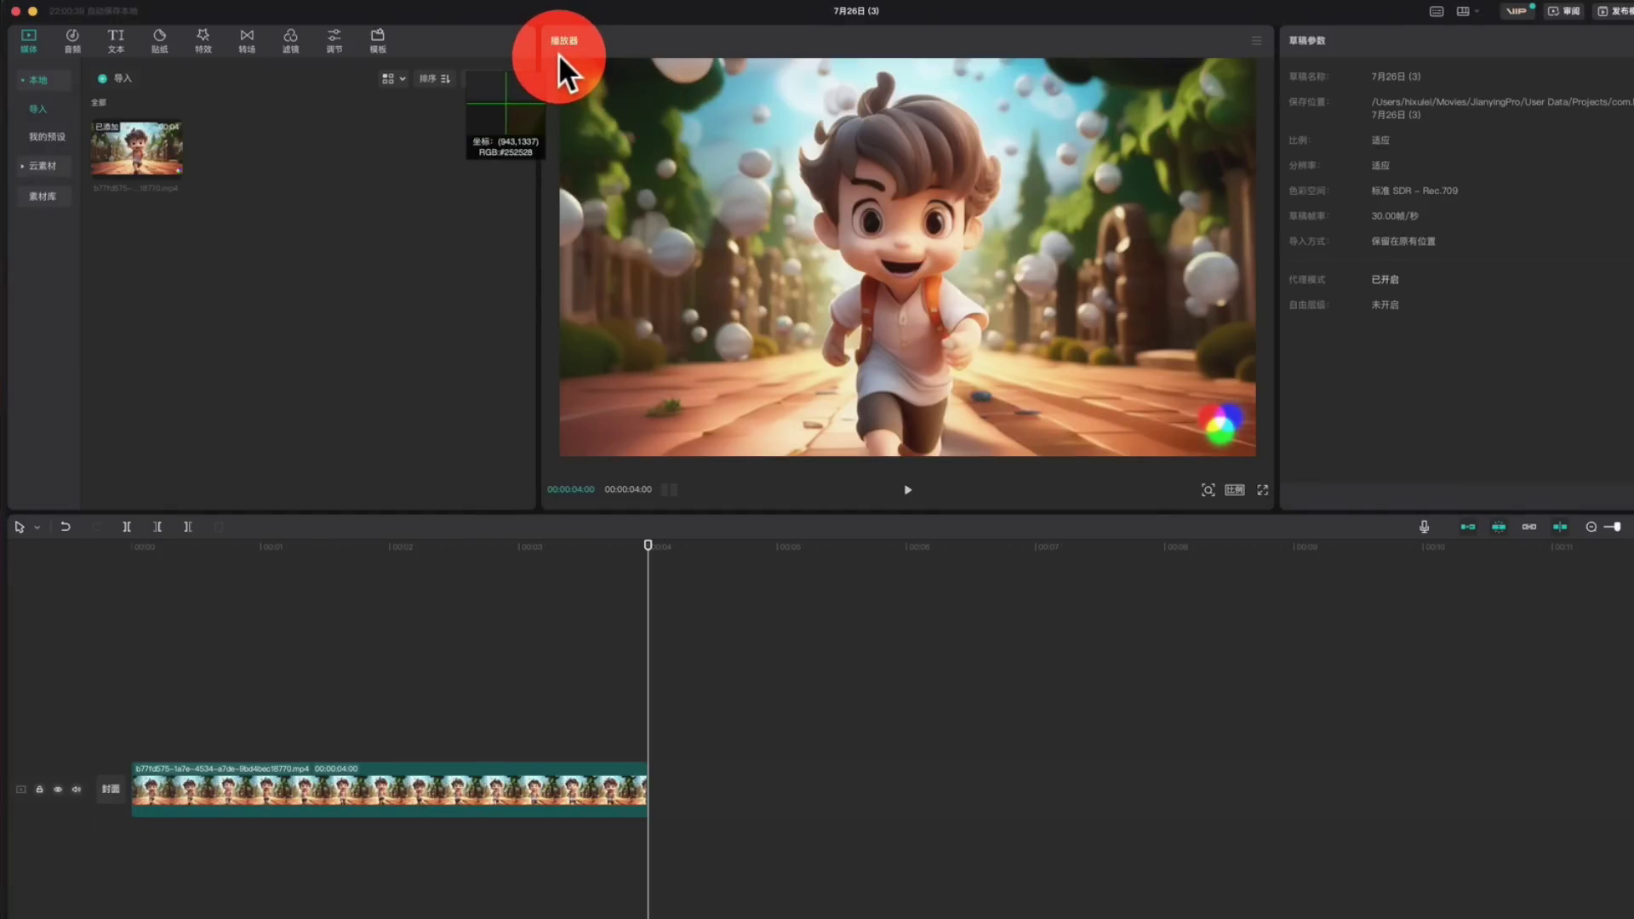
drag(560, 56, 1258, 460)
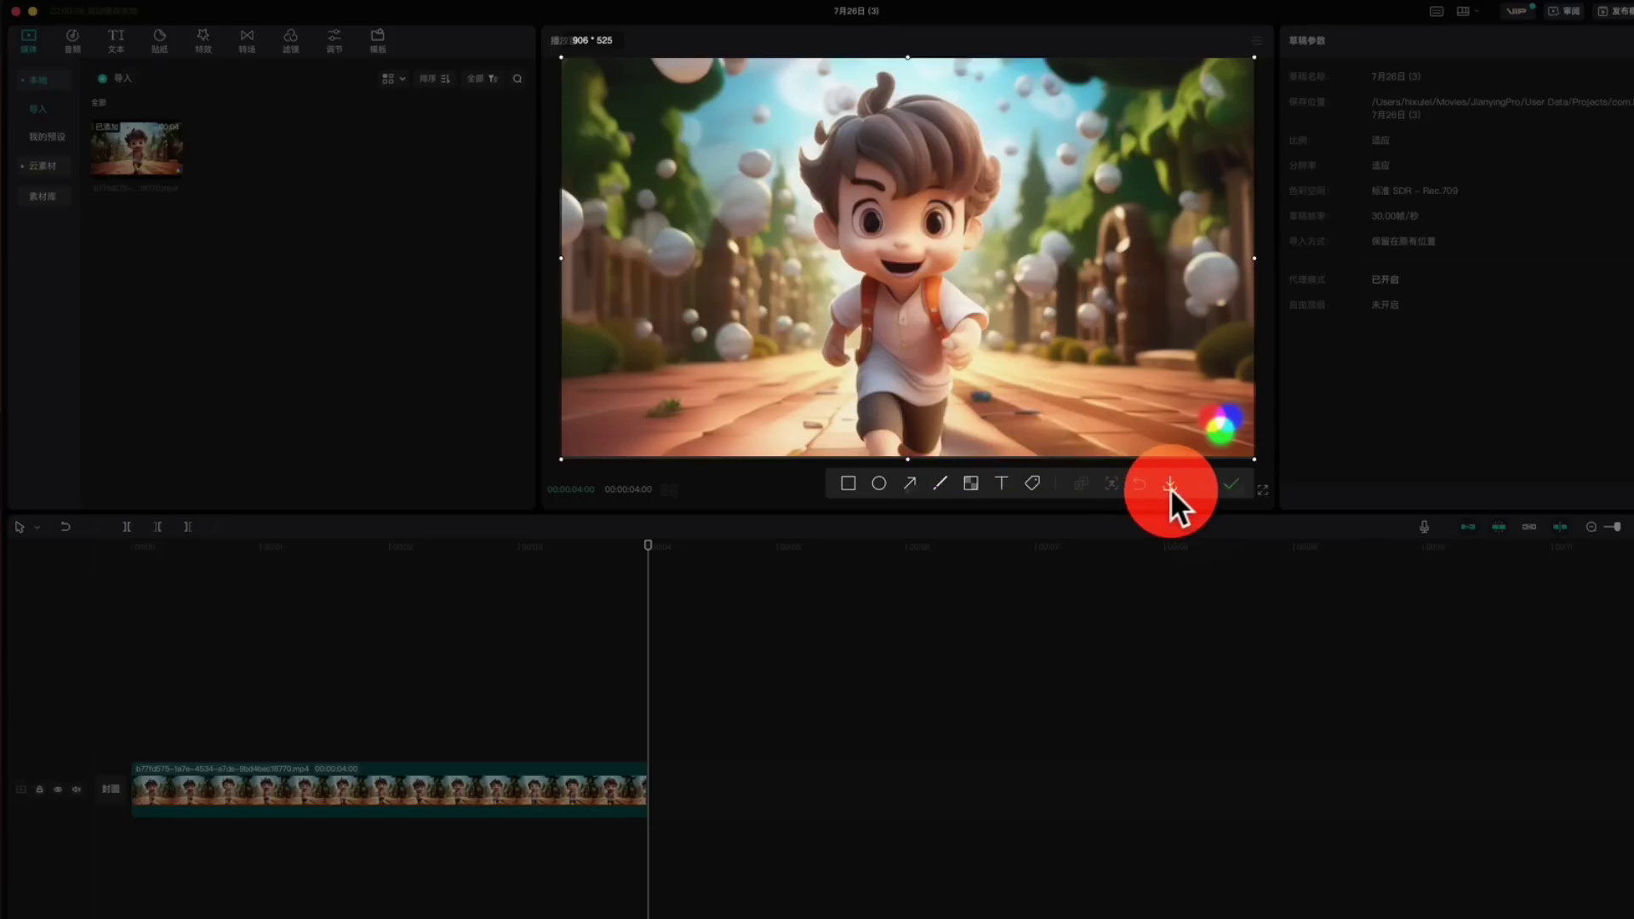
click(952, 347)
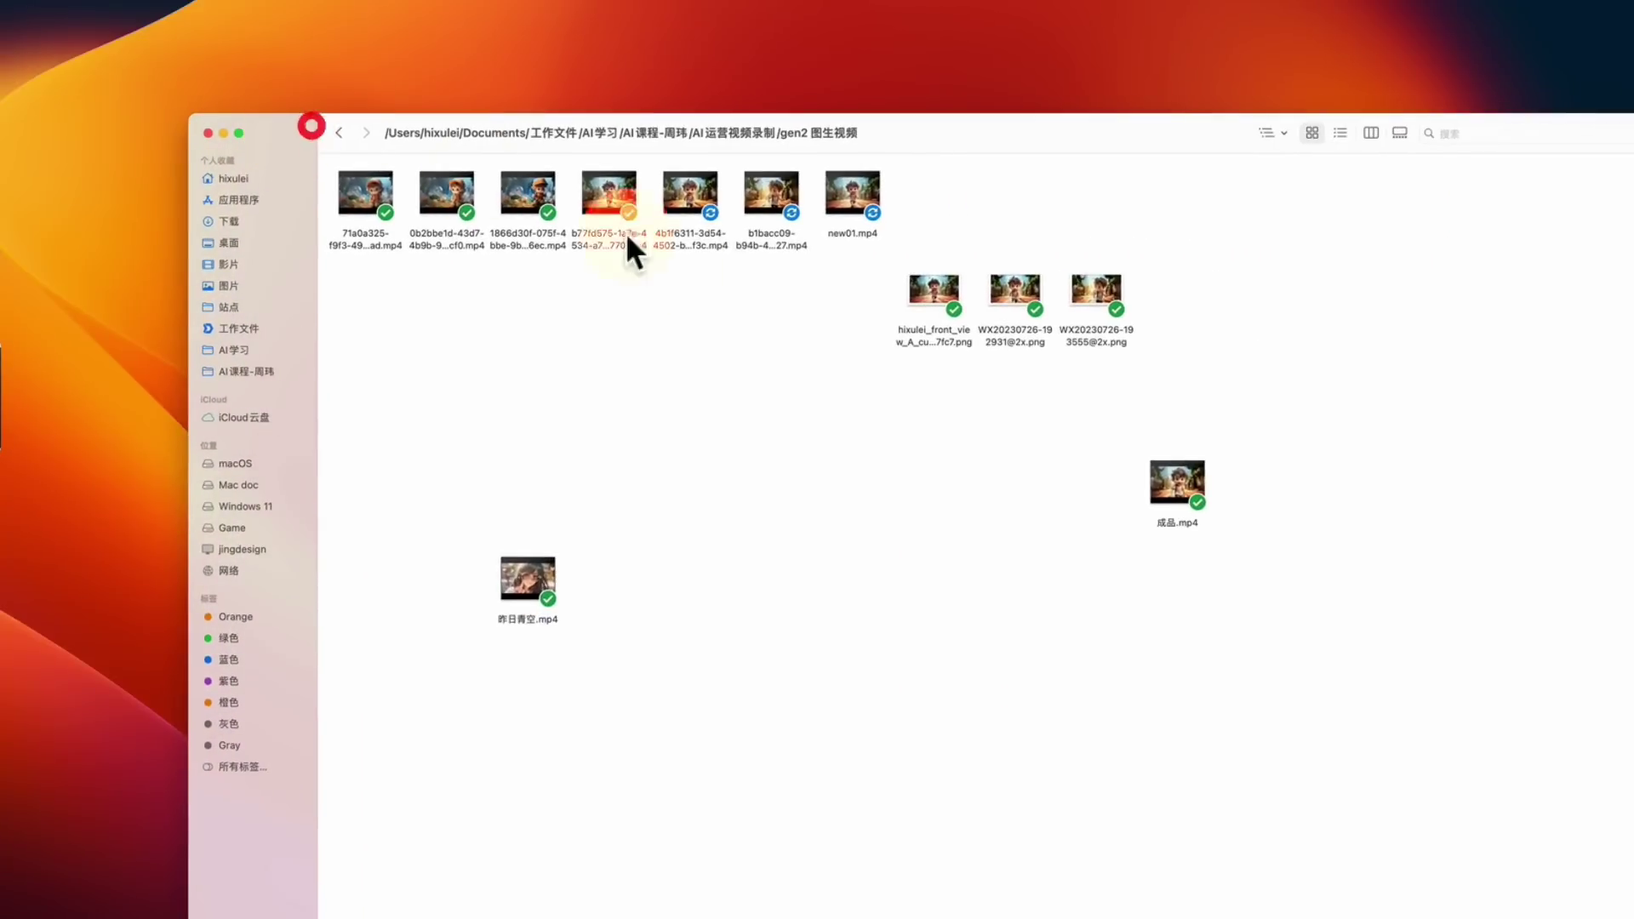
Step: Switch to Finder and preview the original front-view image of the running boy in the gen2 图生视频 folder
click(950, 284)
key(space)
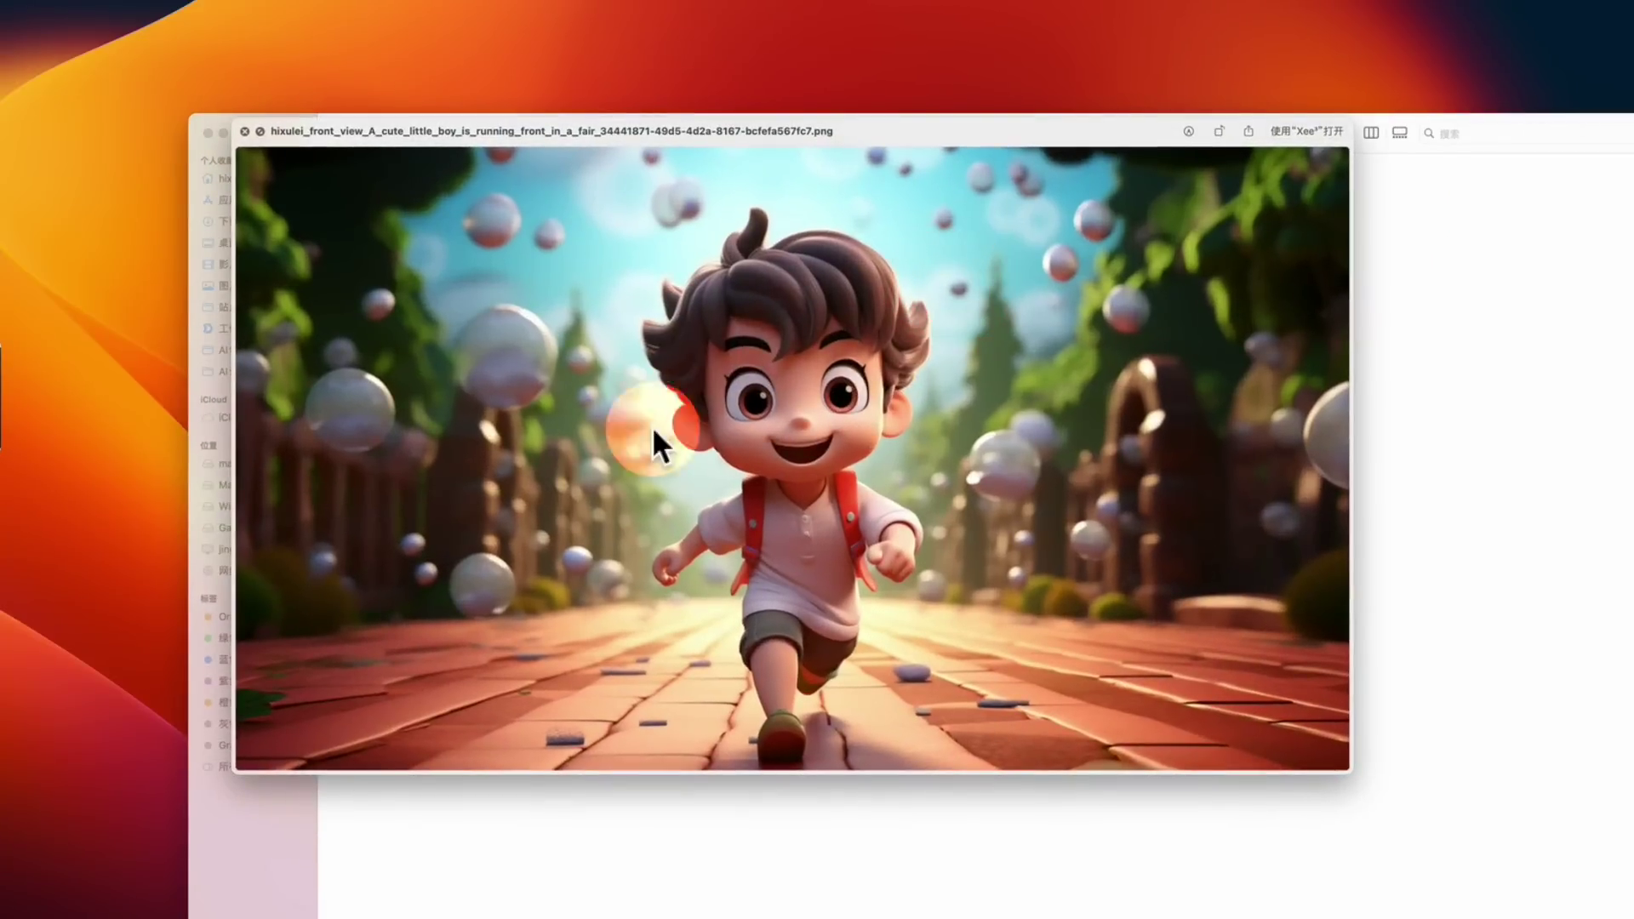
key(space)
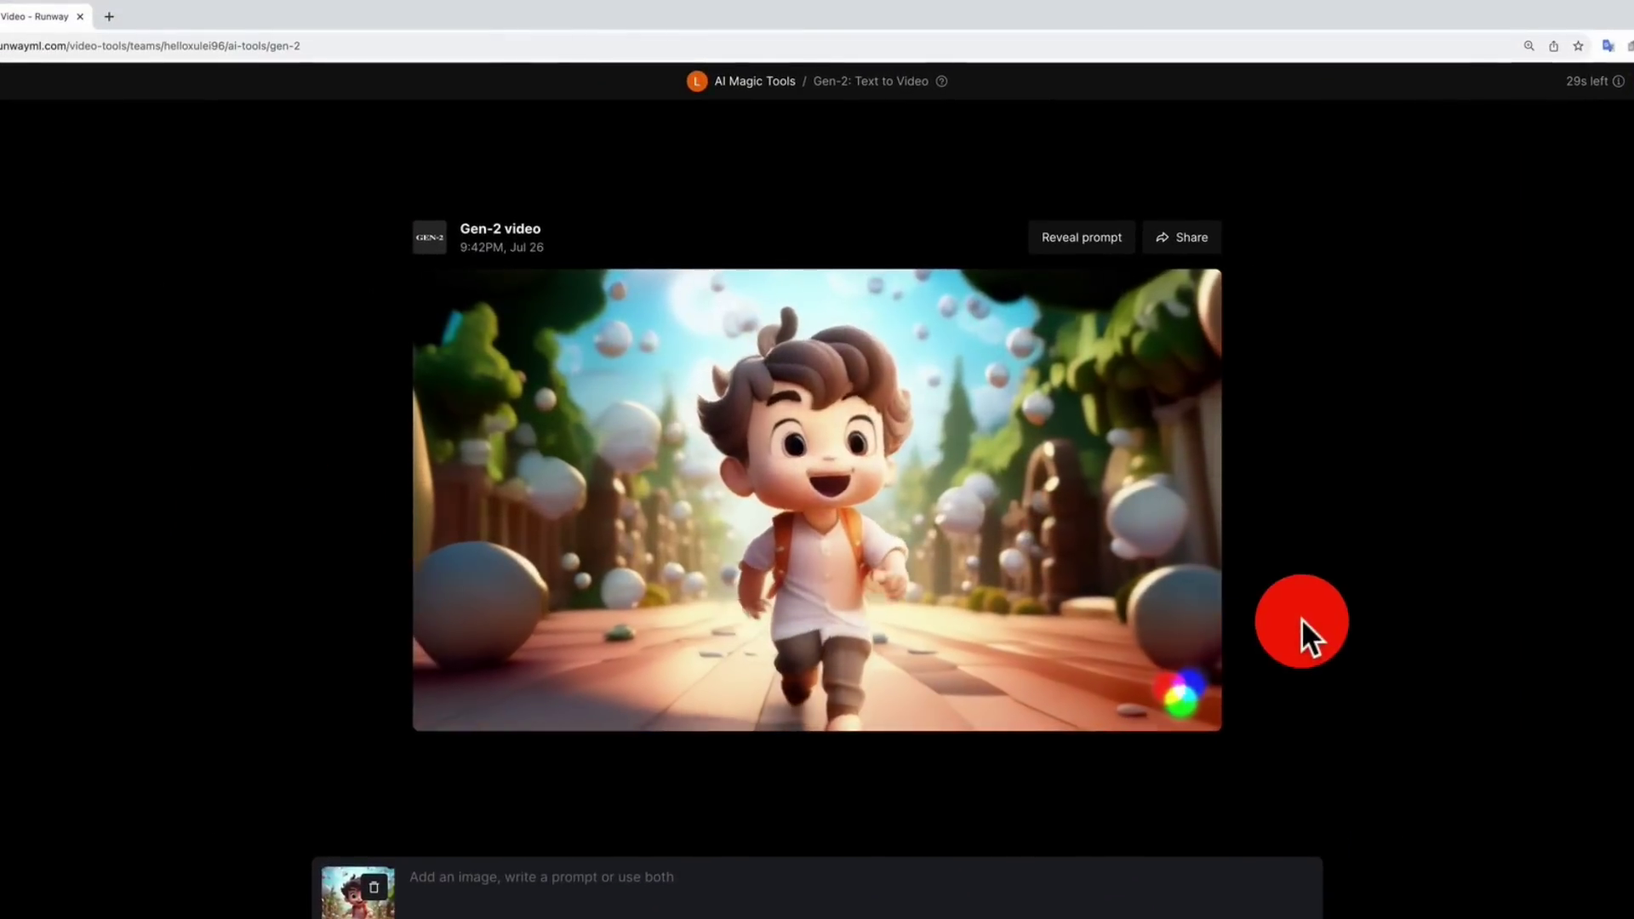
Step: Switch back to Runway and remove the current reference image from the Gen-2 prompt
click(1300, 617)
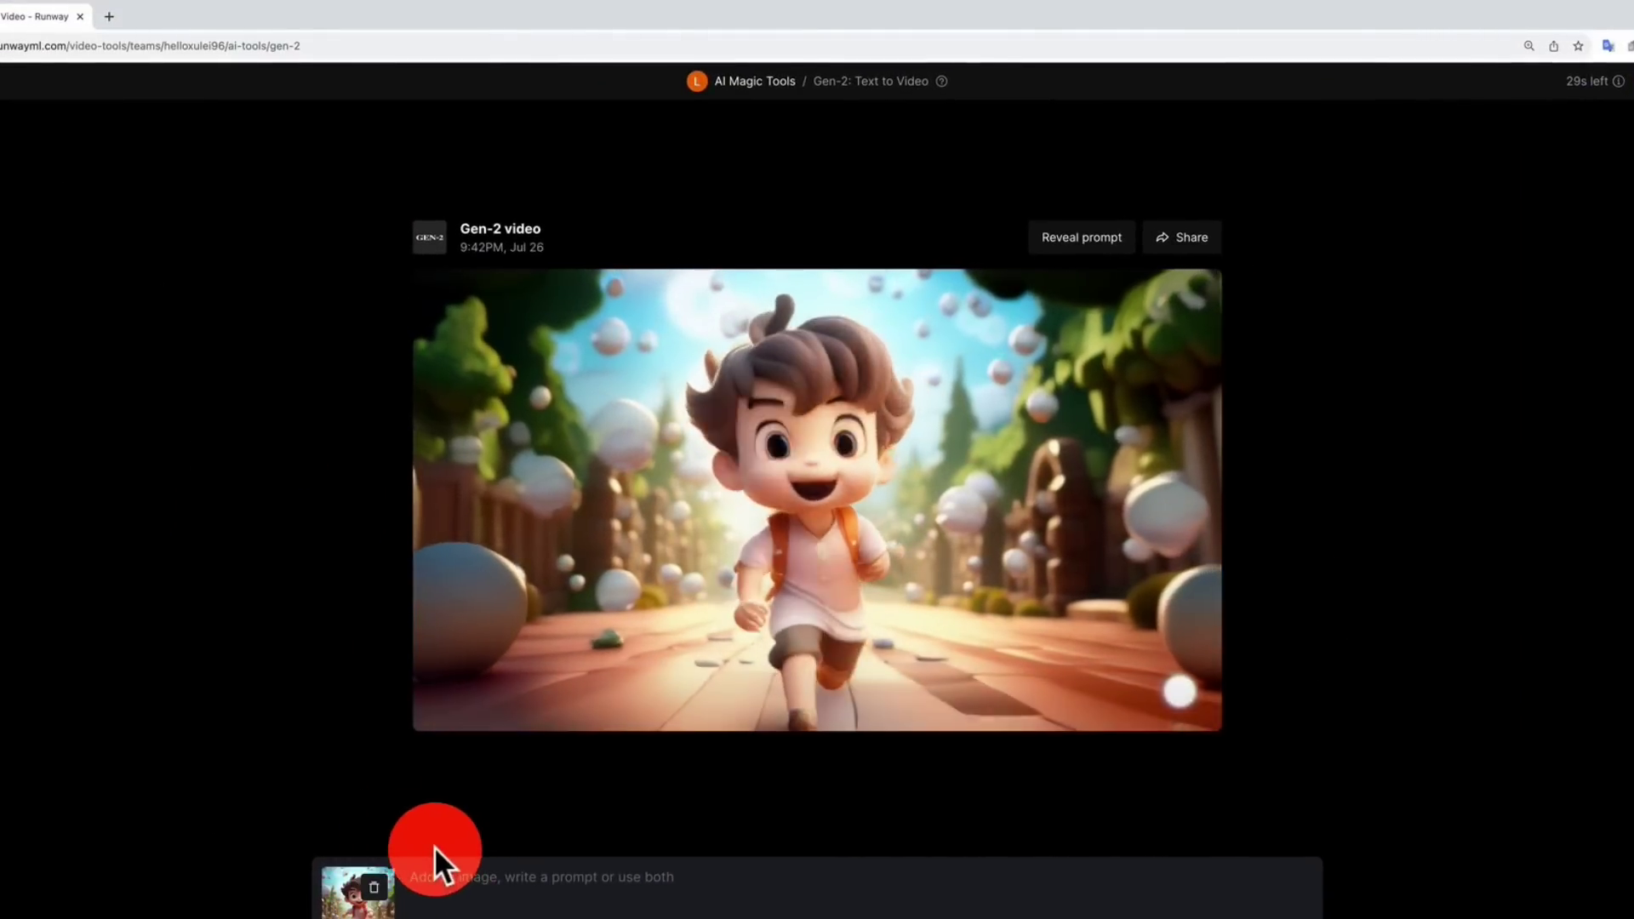
click(372, 887)
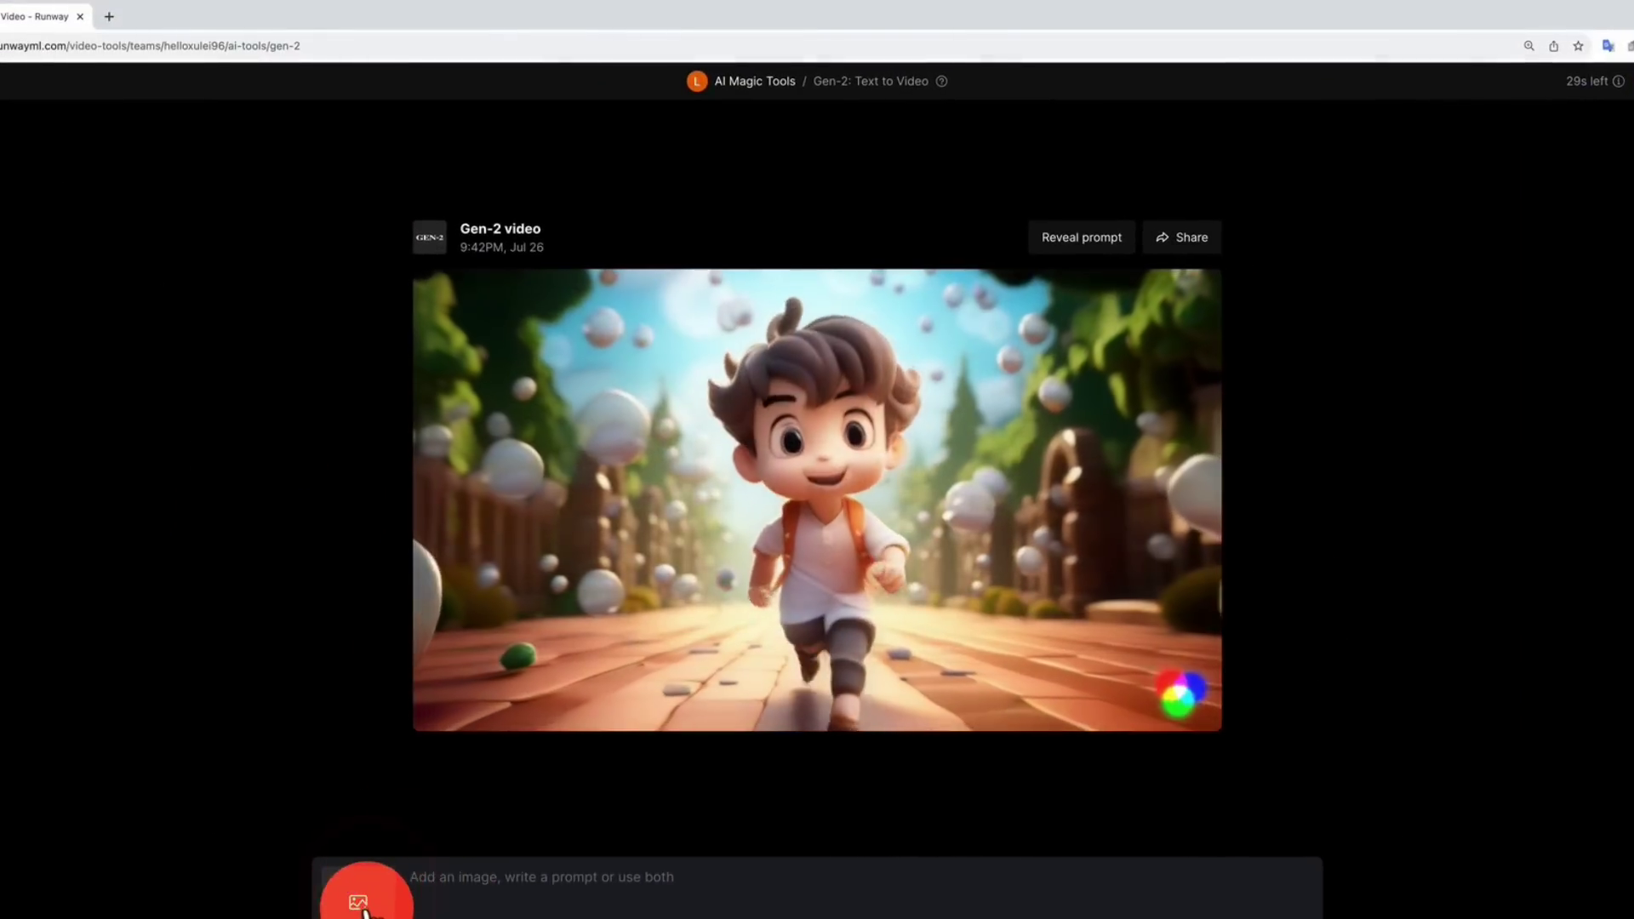
key(super+Tab)
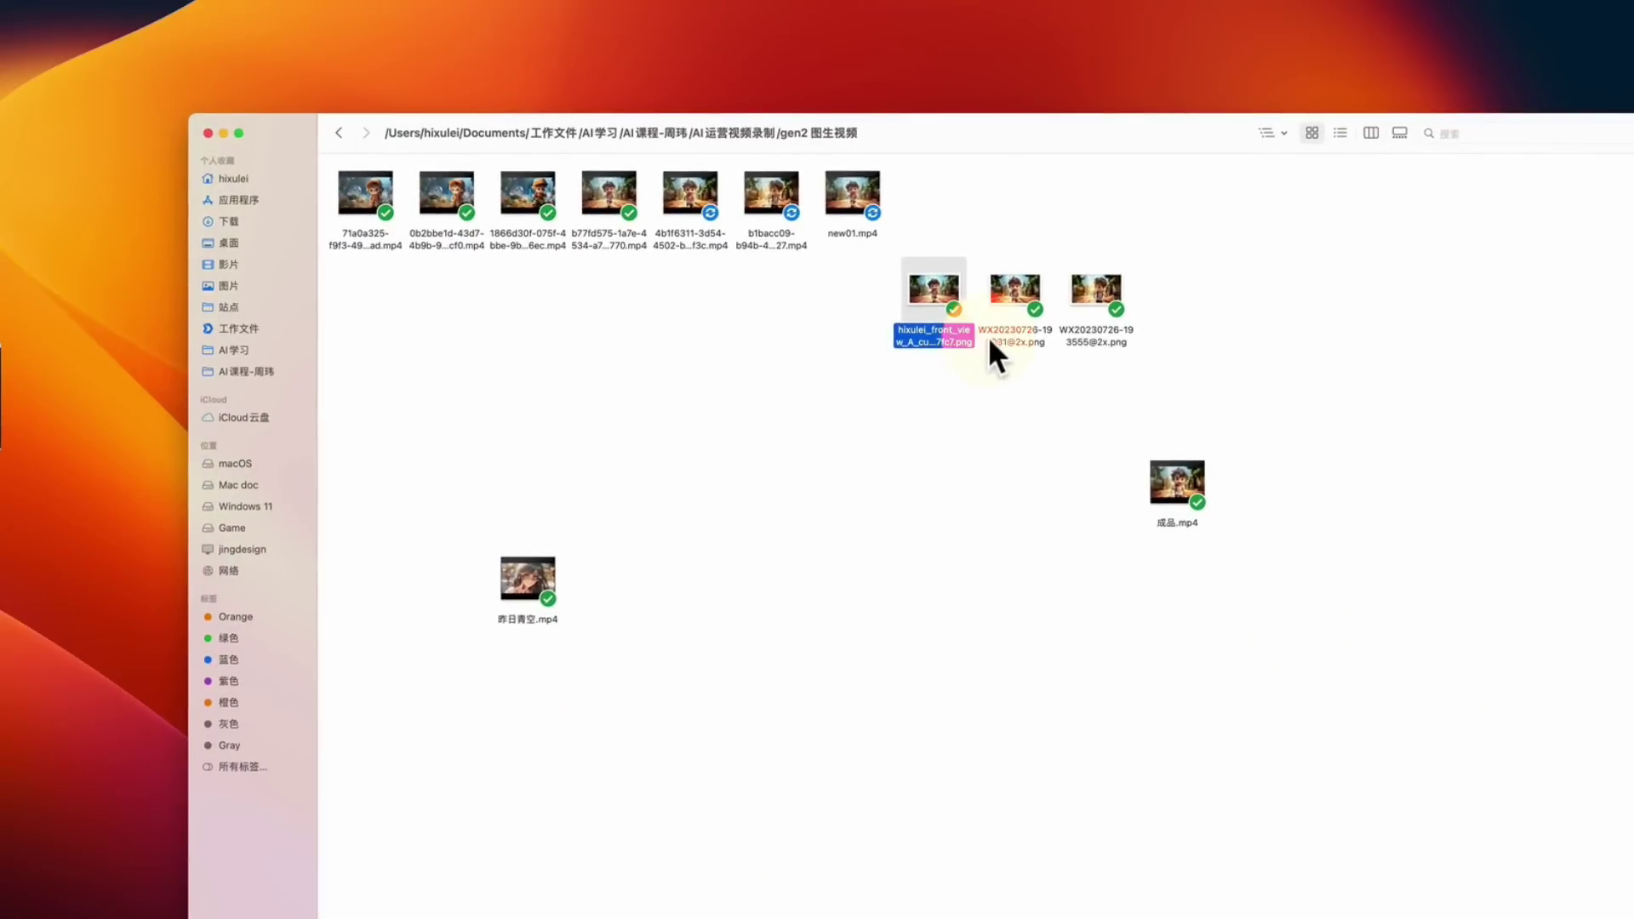
click(1016, 329)
key(space)
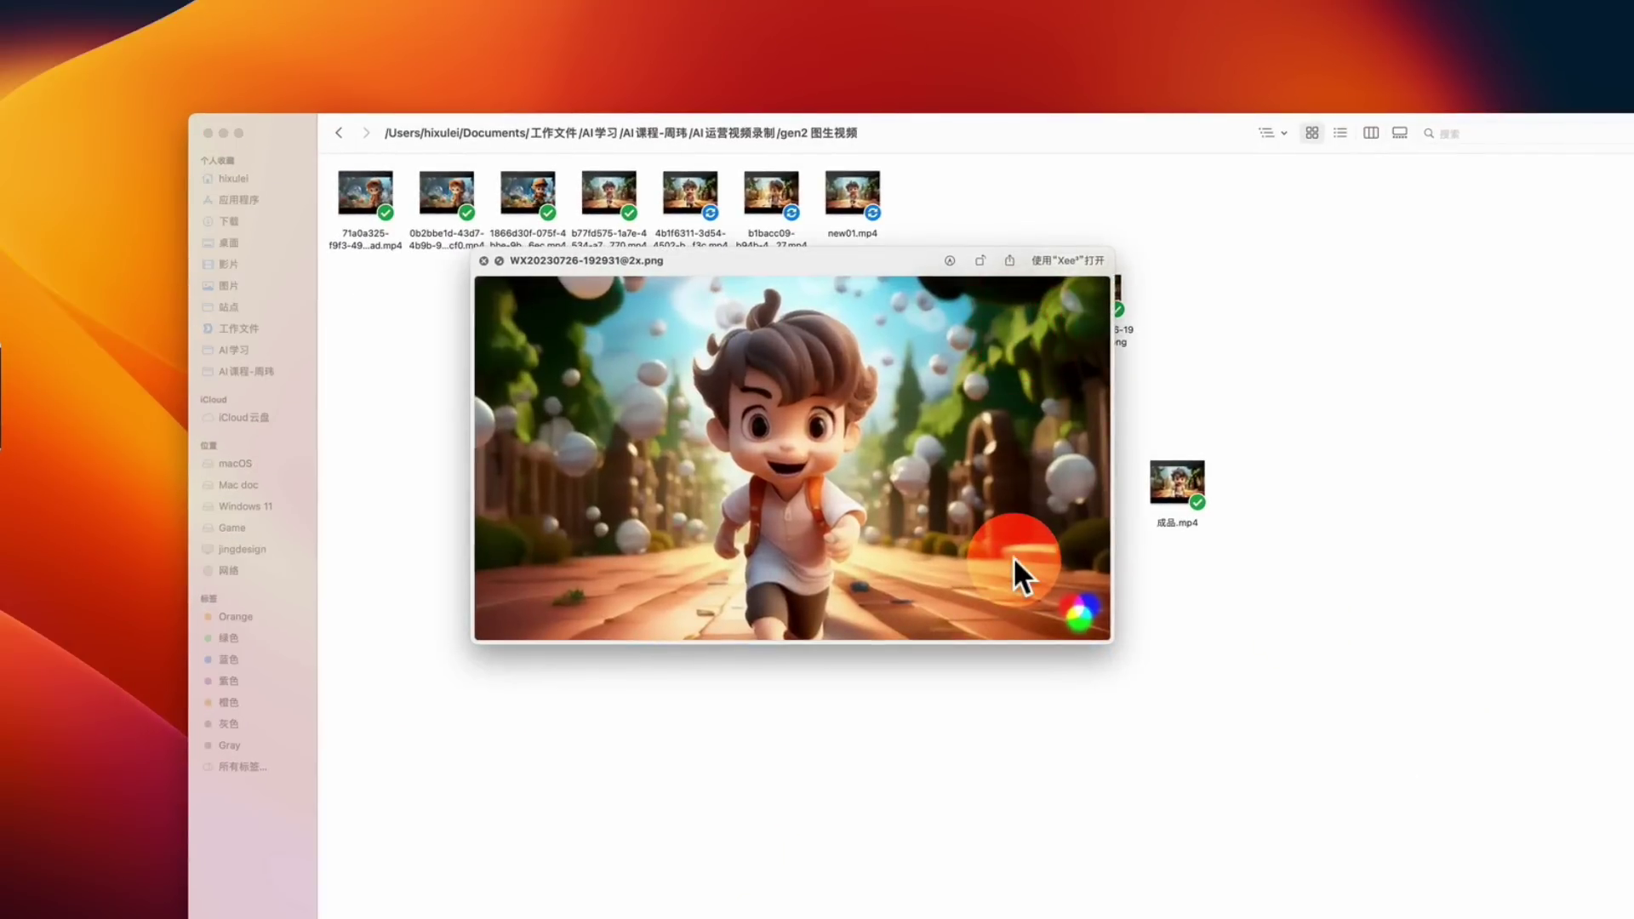
key(Left)
key(Right)
key(space)
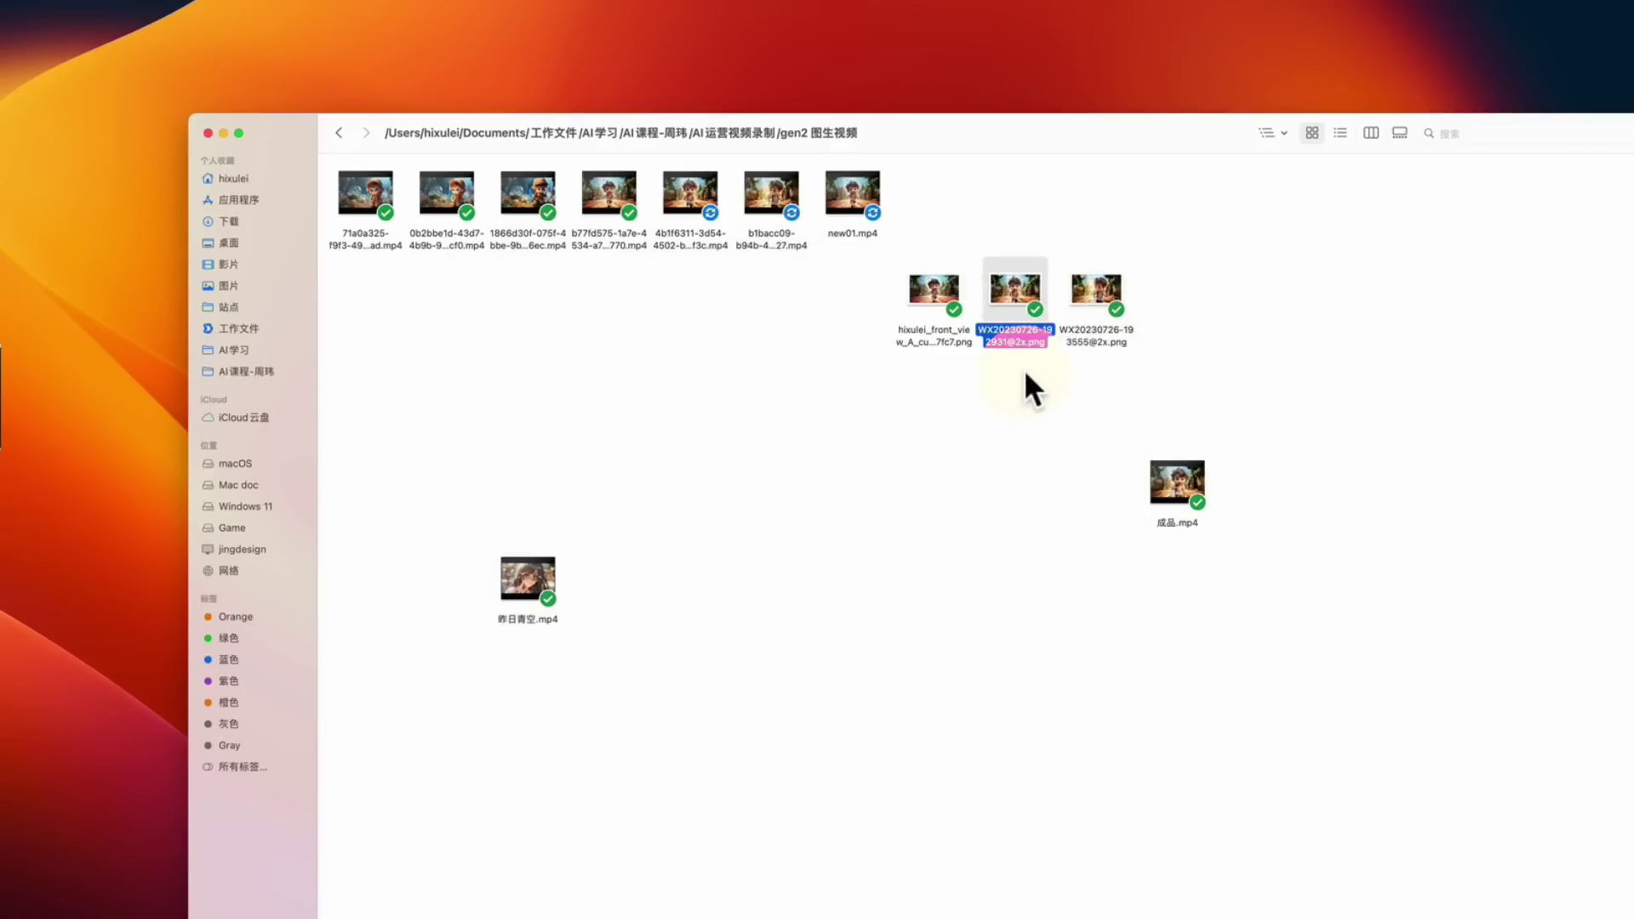
key(space)
key(space)
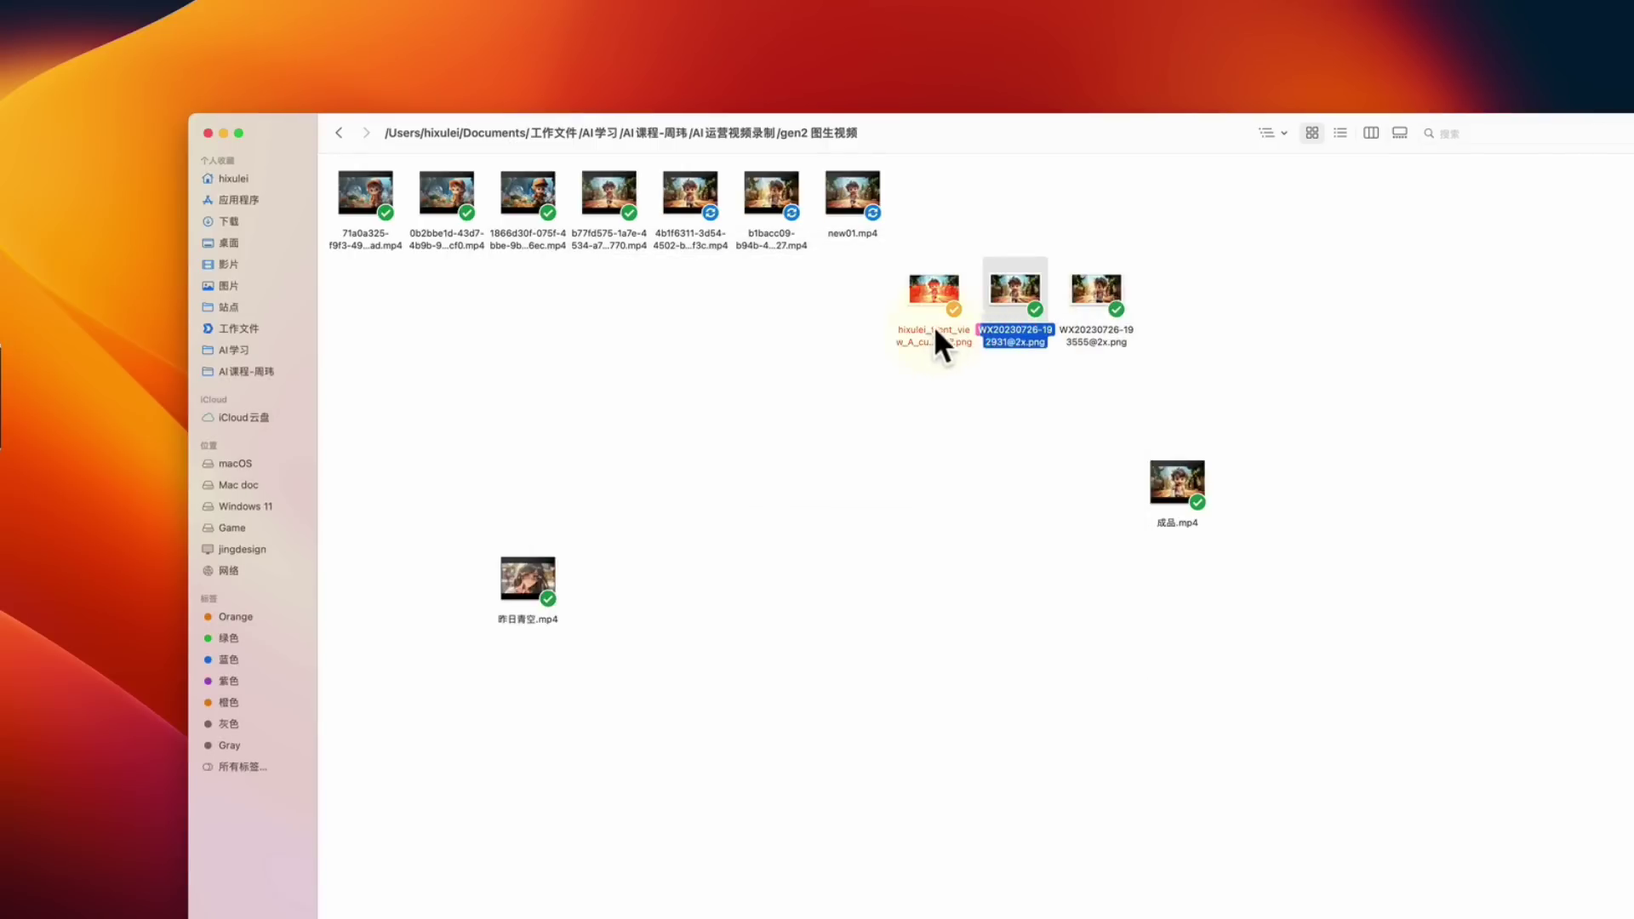
click(932, 323)
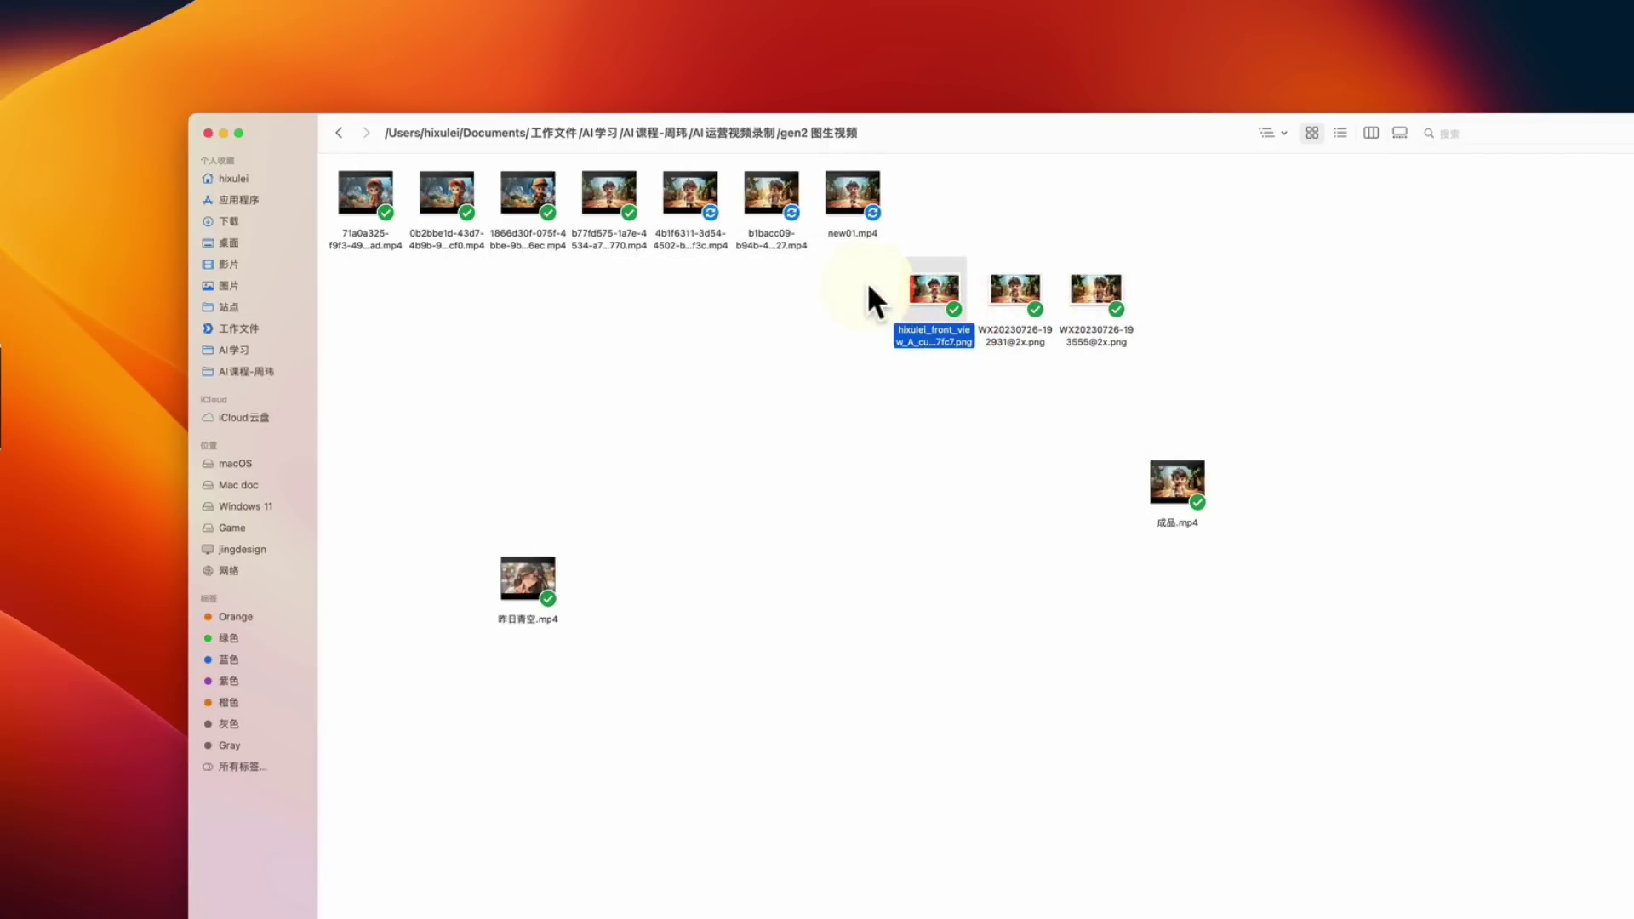
key(space)
drag(984, 149, 1030, 338)
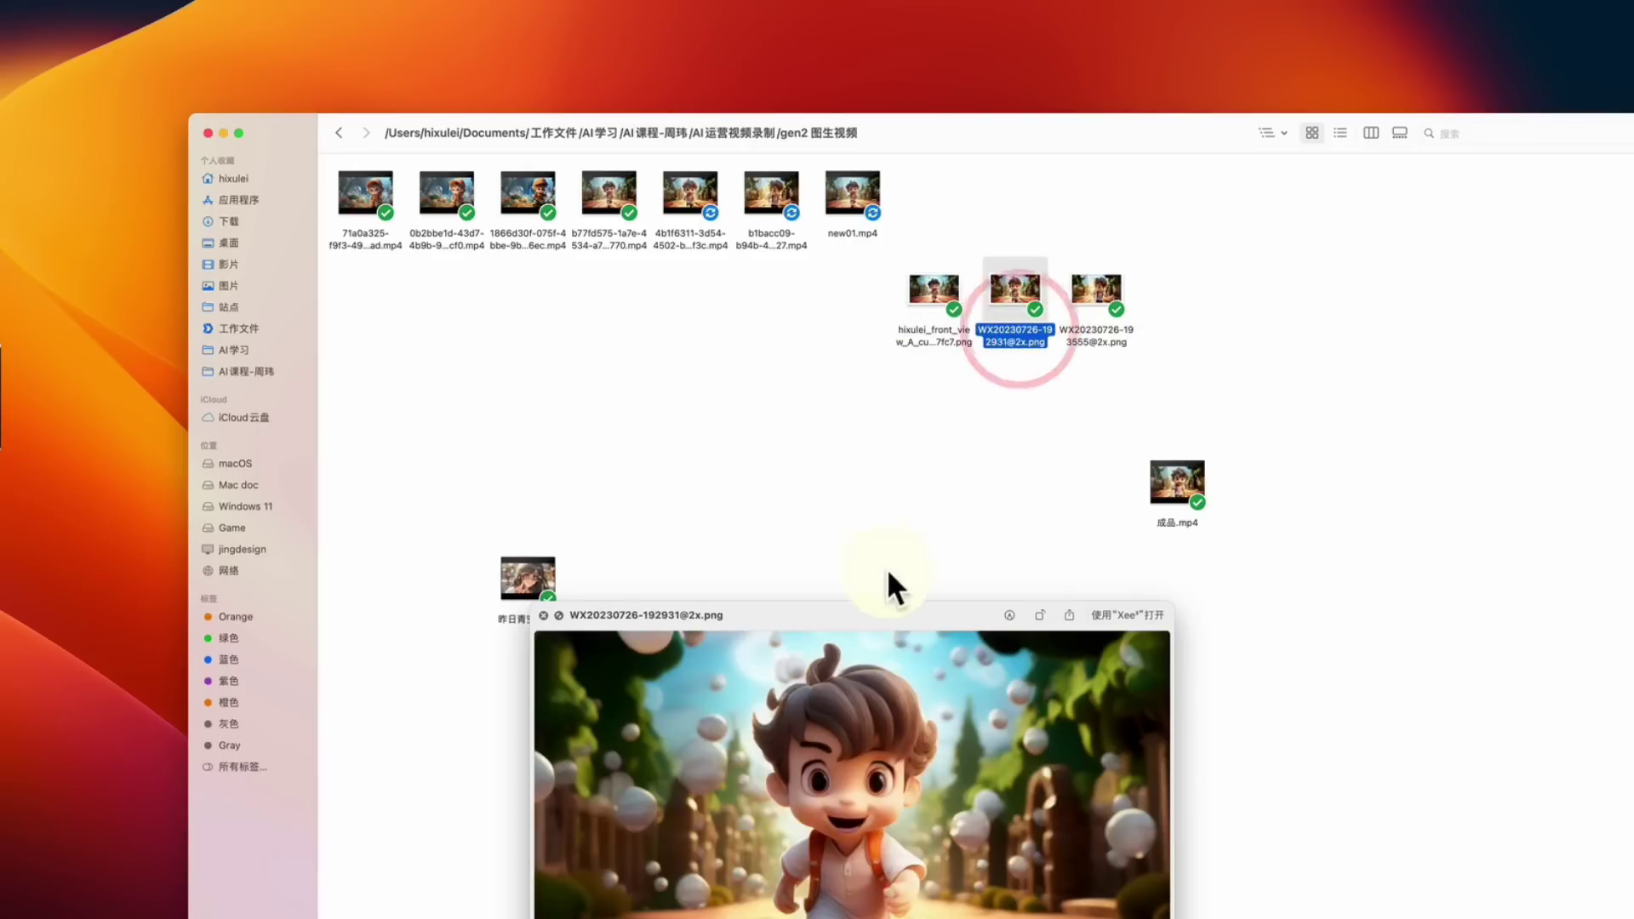
drag(898, 614, 825, 204)
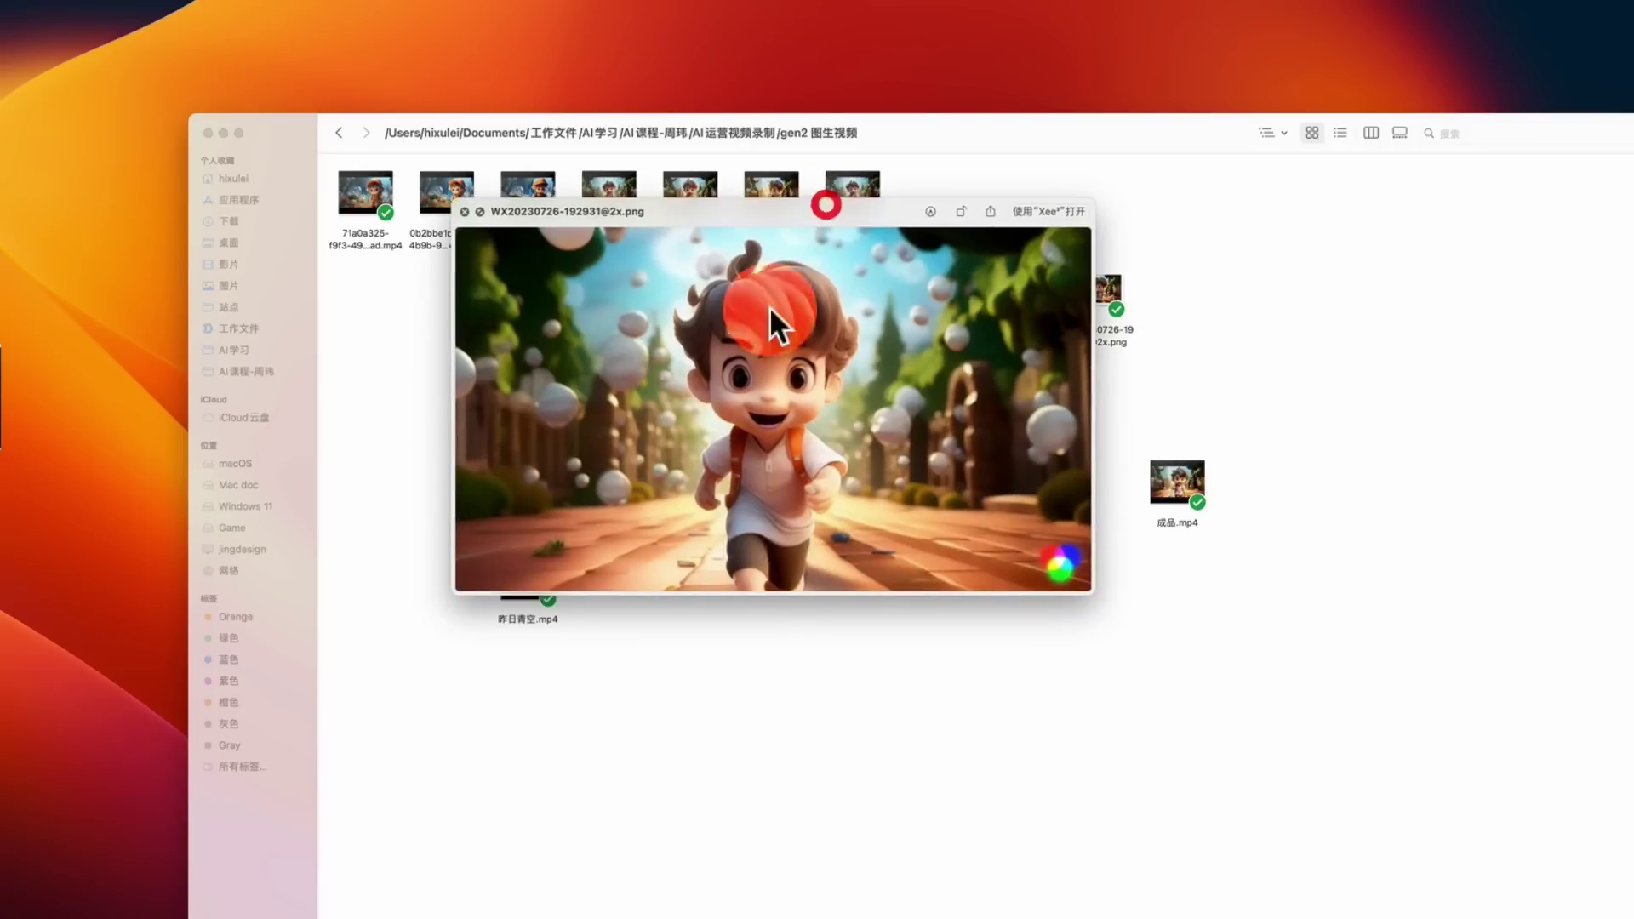
key(space)
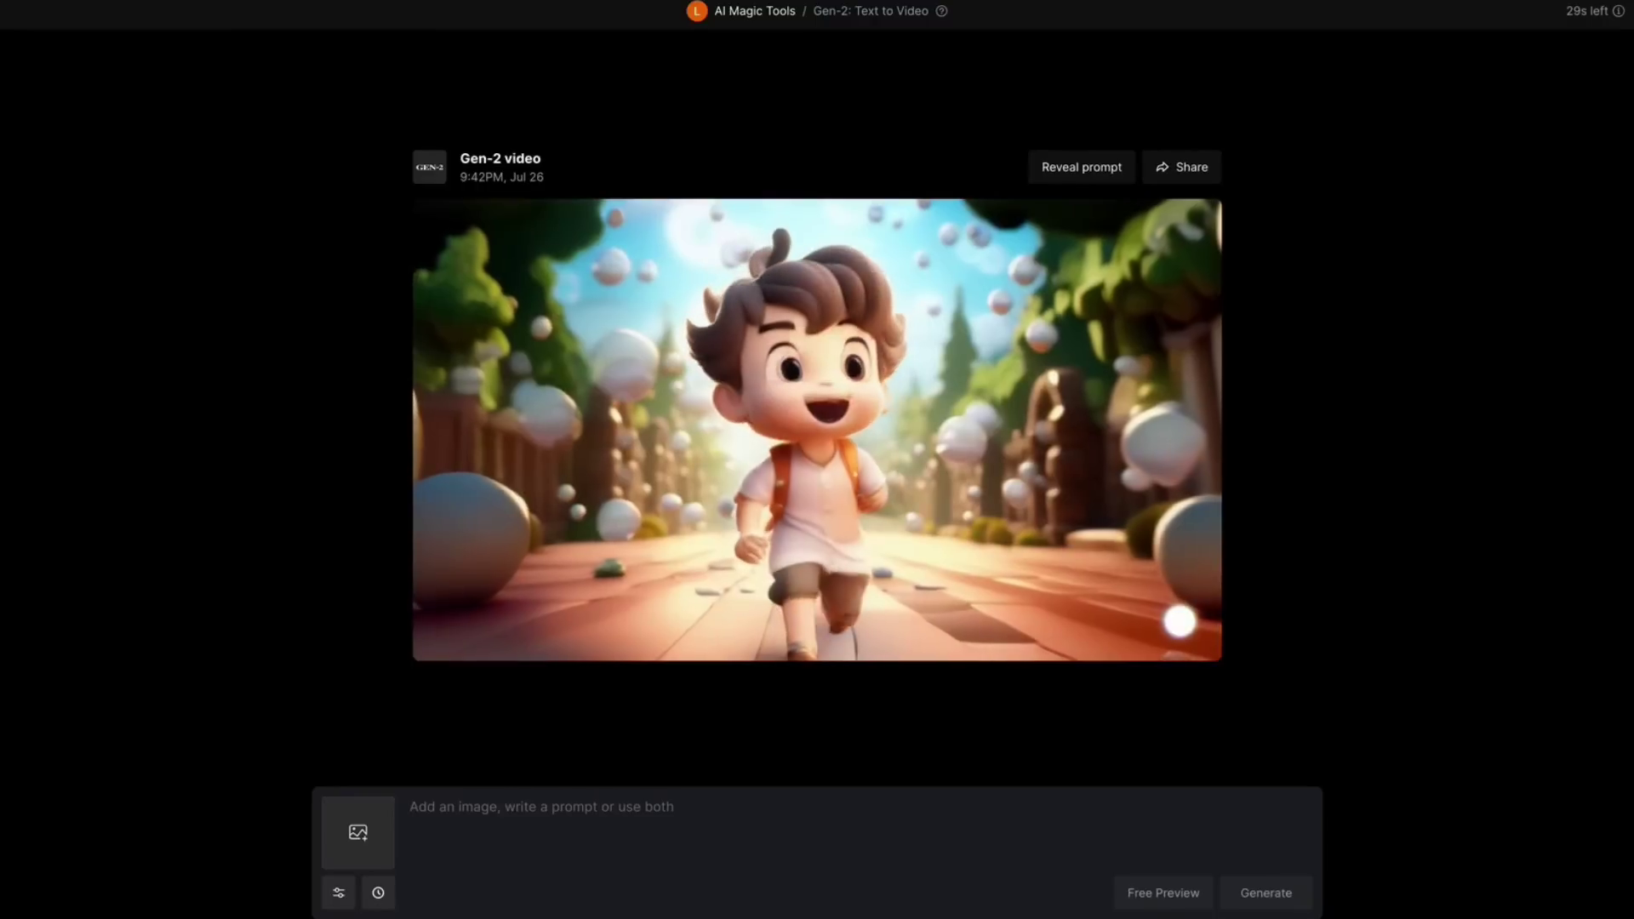
drag(1240, 386, 364, 829)
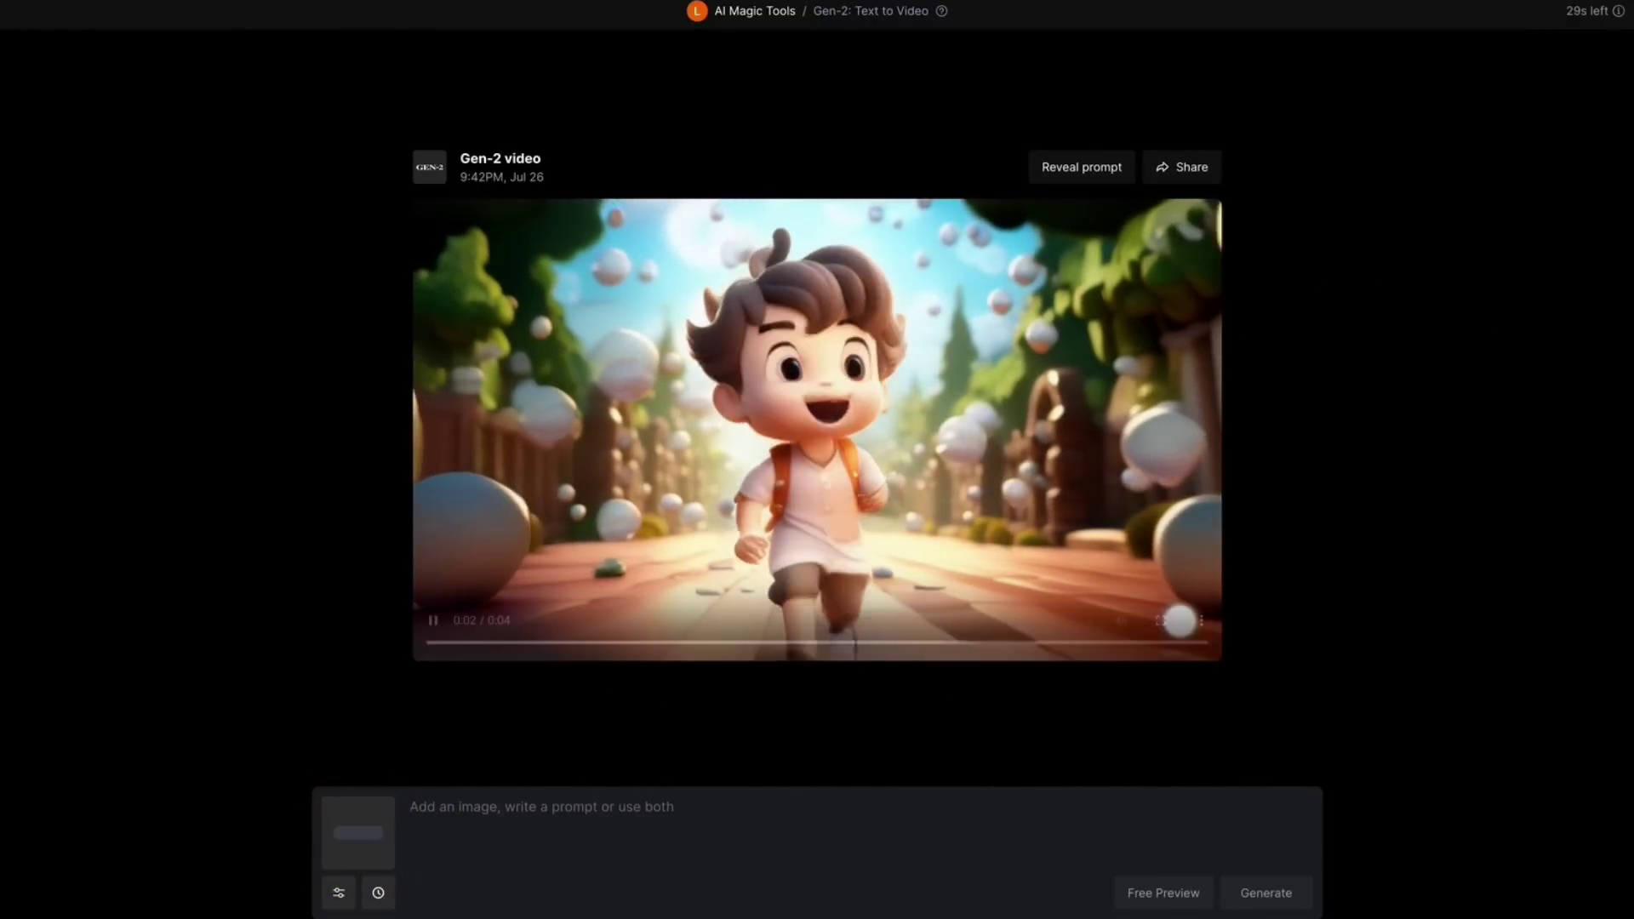
key(space)
click(777, 385)
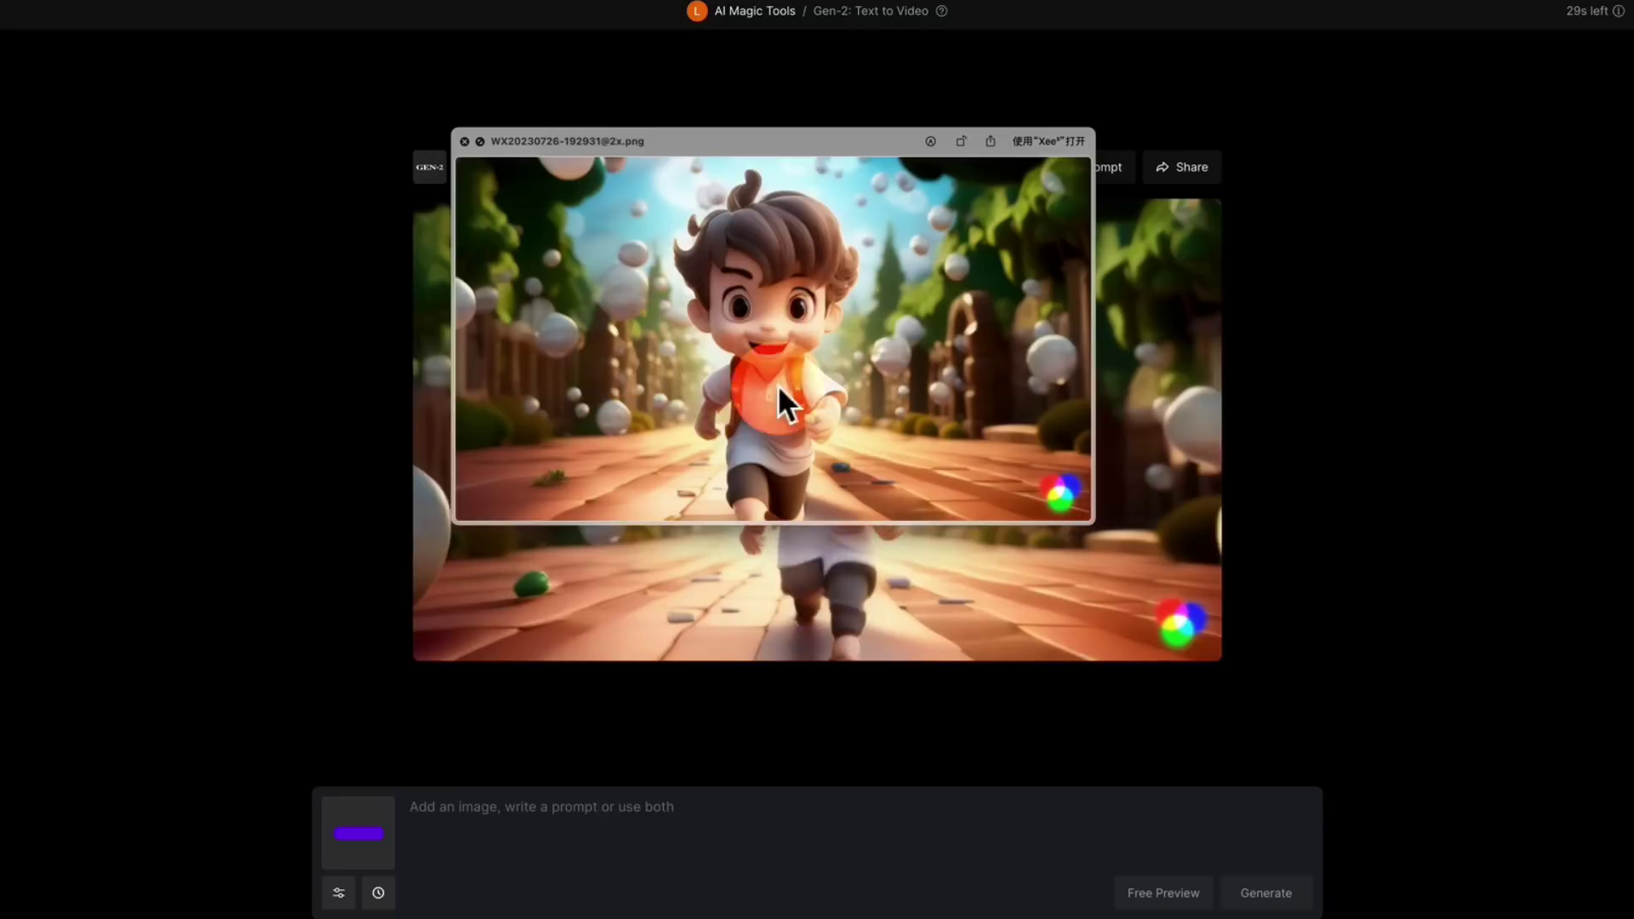
key(space)
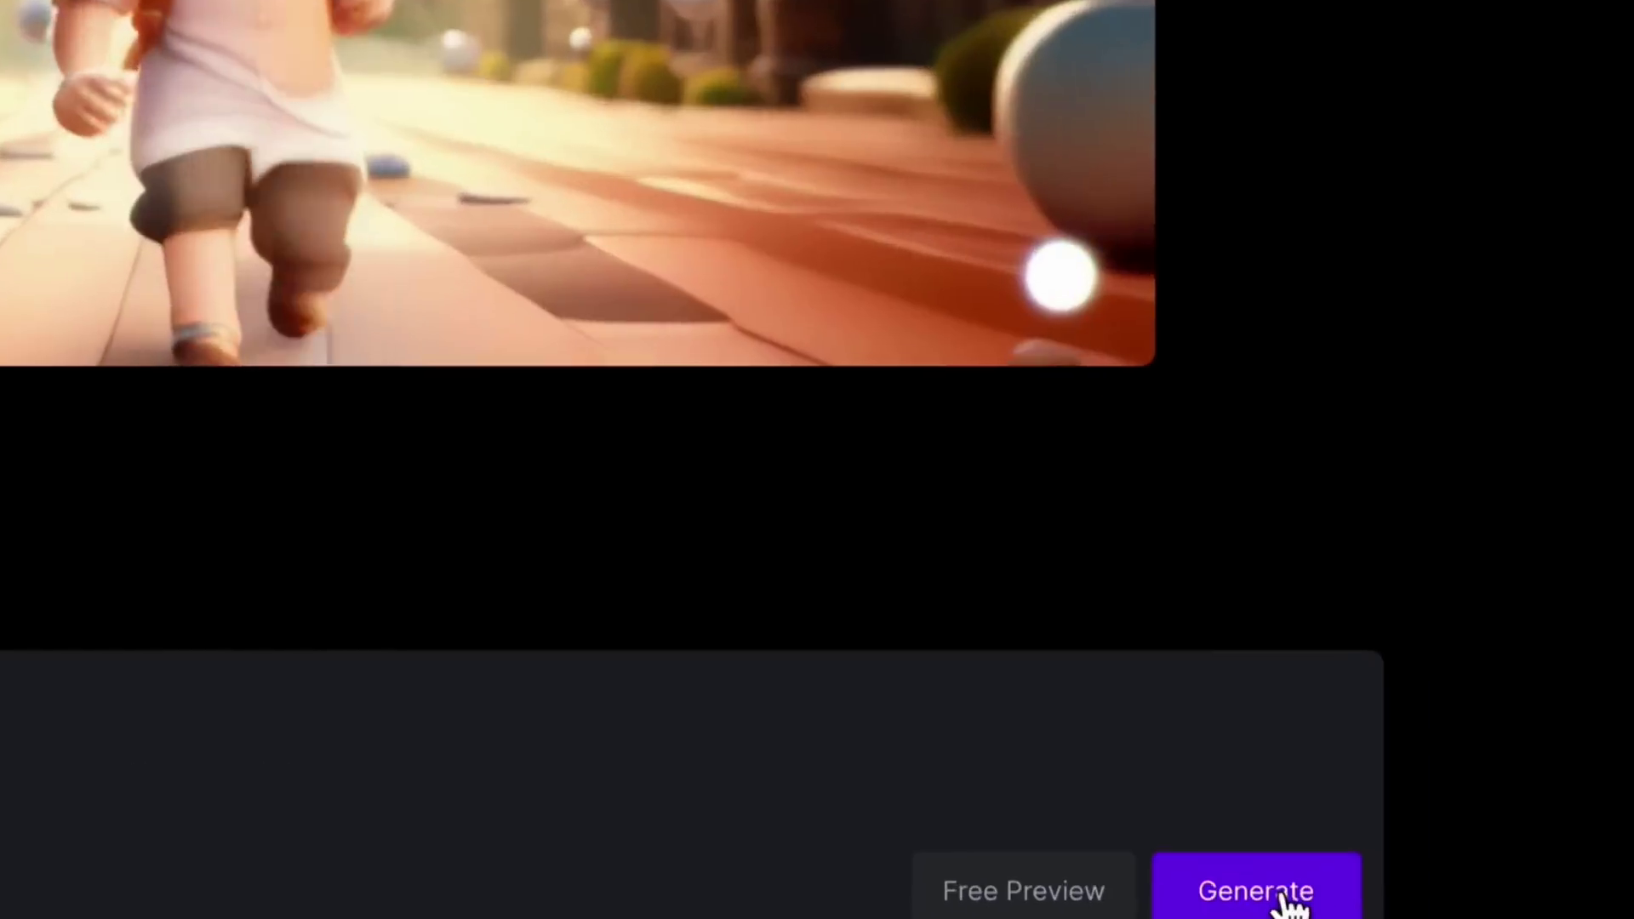
click(1284, 901)
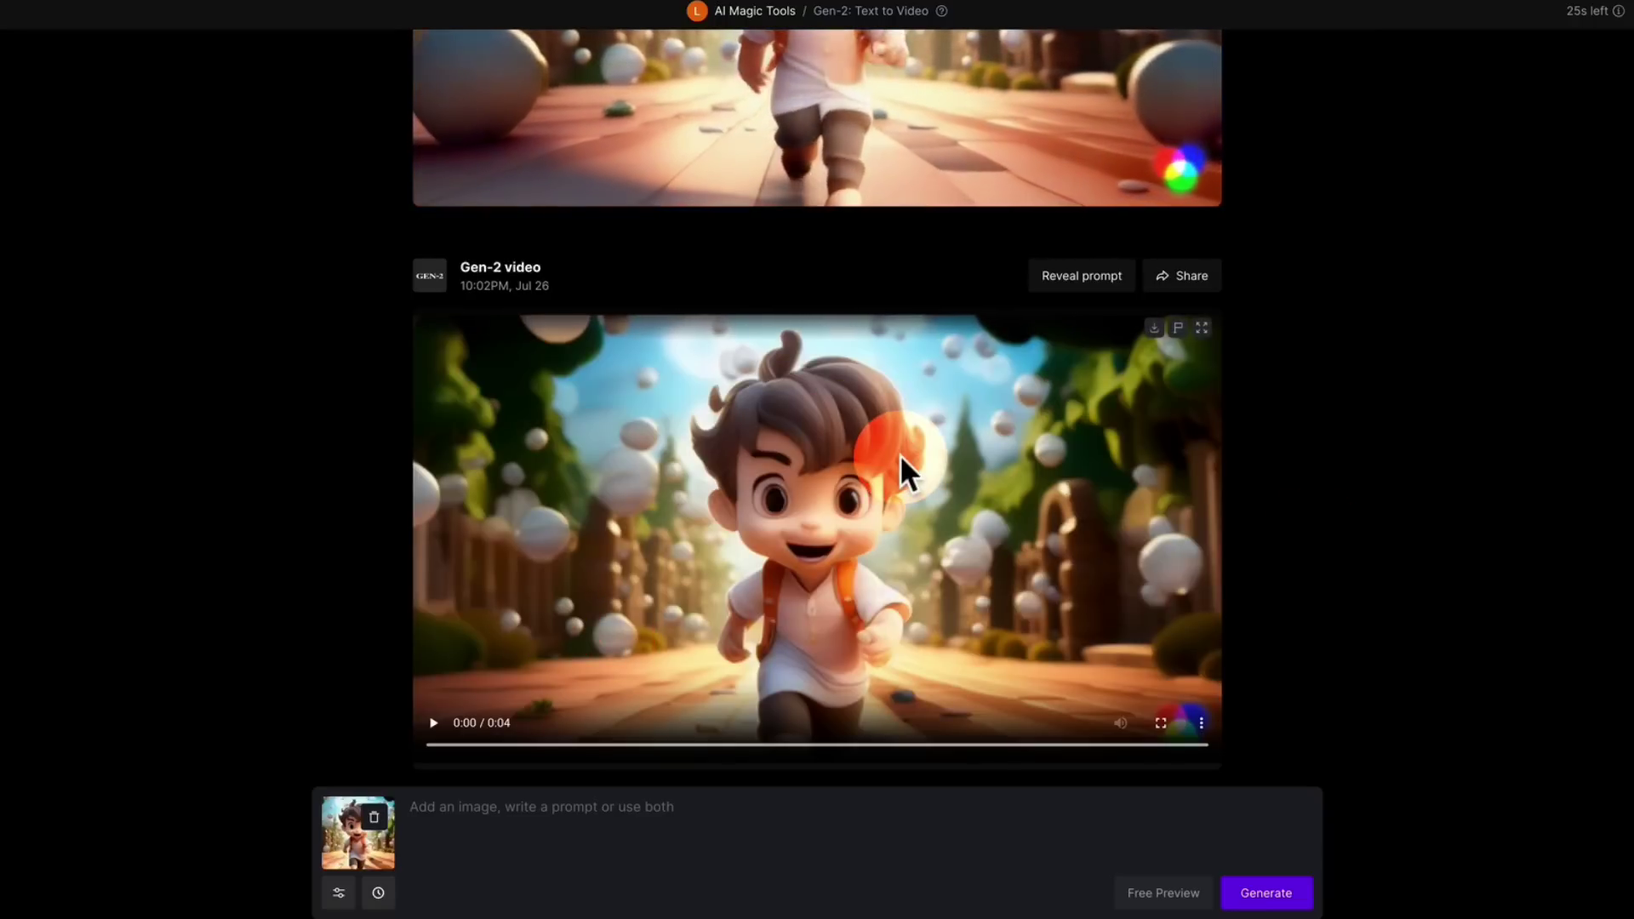
Step: Play the newly generated Gen-2 video and compare it with the previous one above it
scroll(905, 442, up, 3)
scroll(776, 227, down, 3)
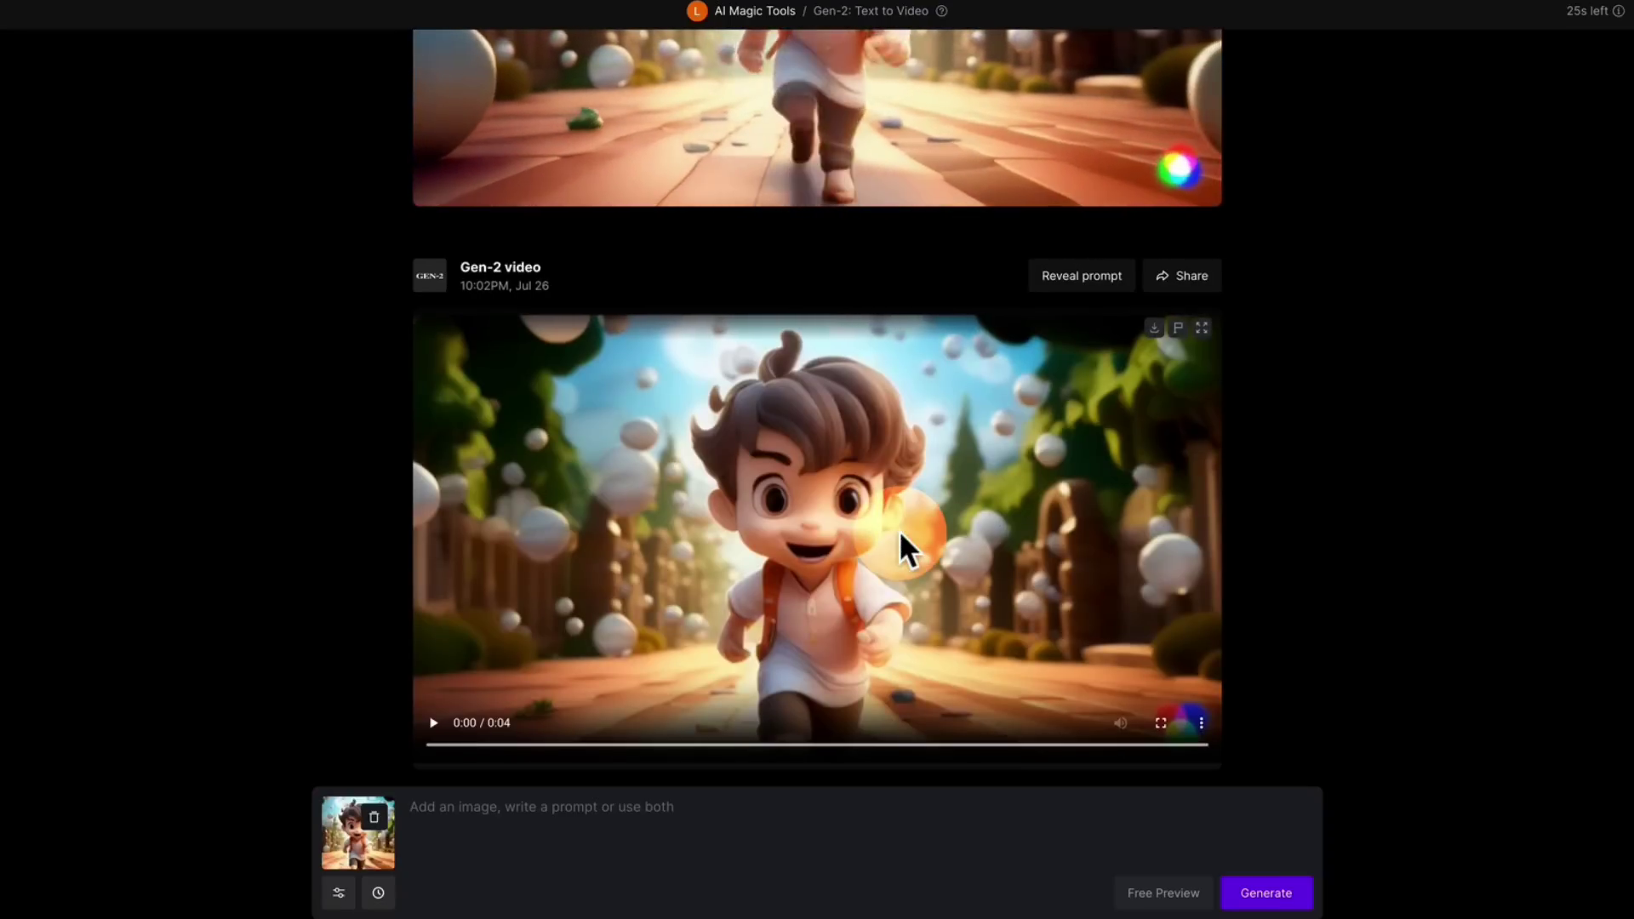
click(433, 724)
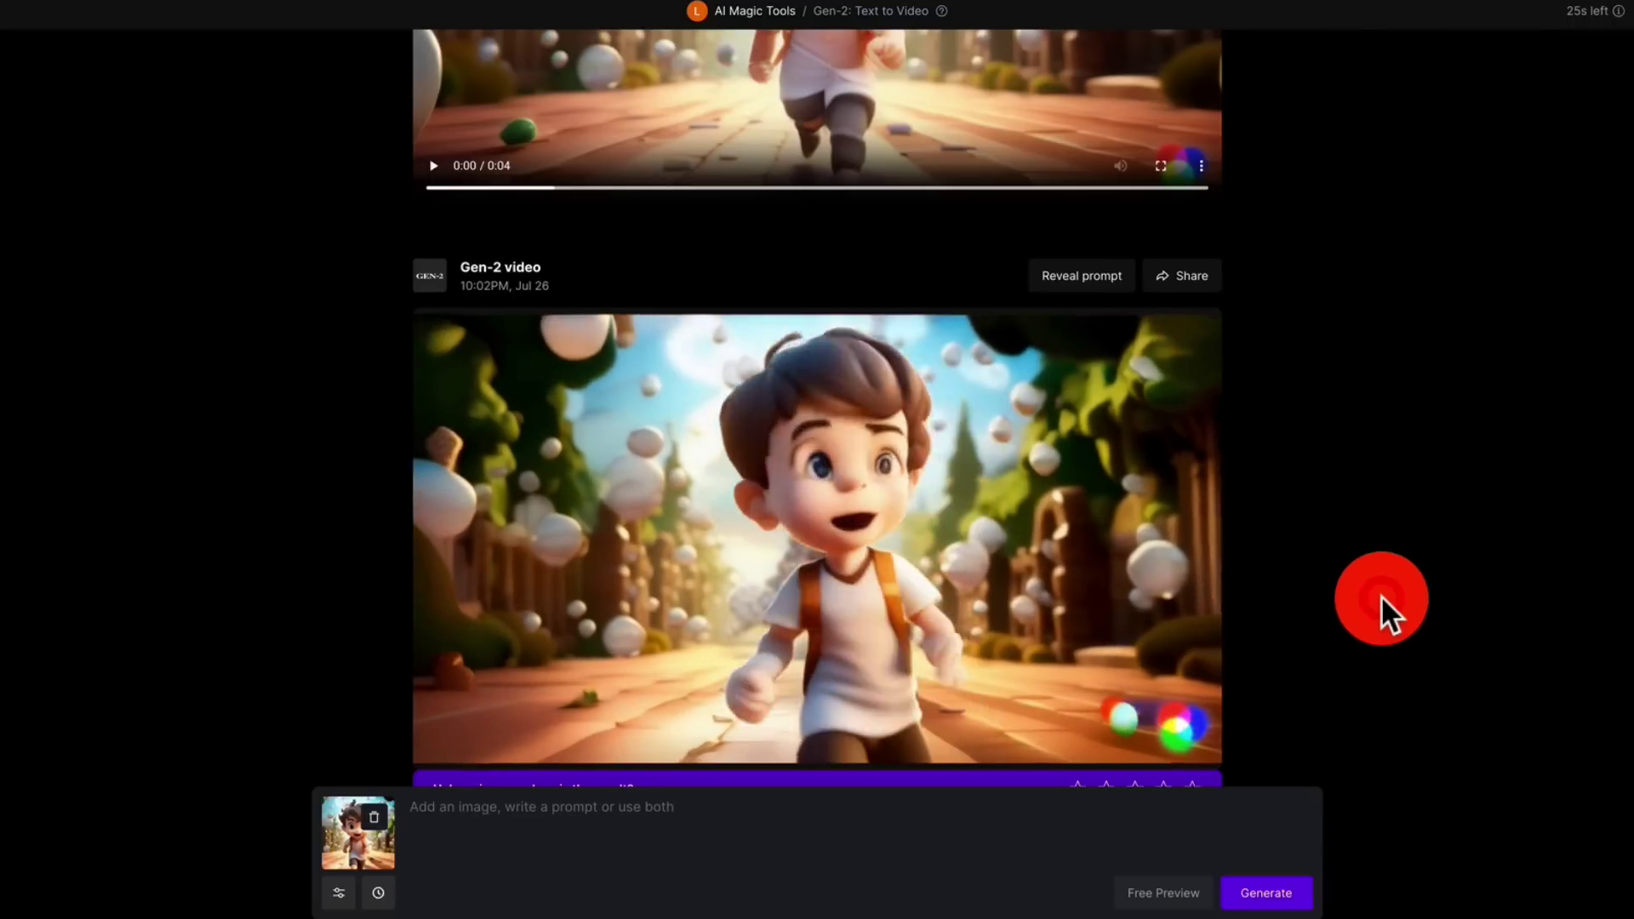
Step: Save the newly generated Gen-2 video to disk
scroll(1380, 595, down, 1)
right_click(944, 408)
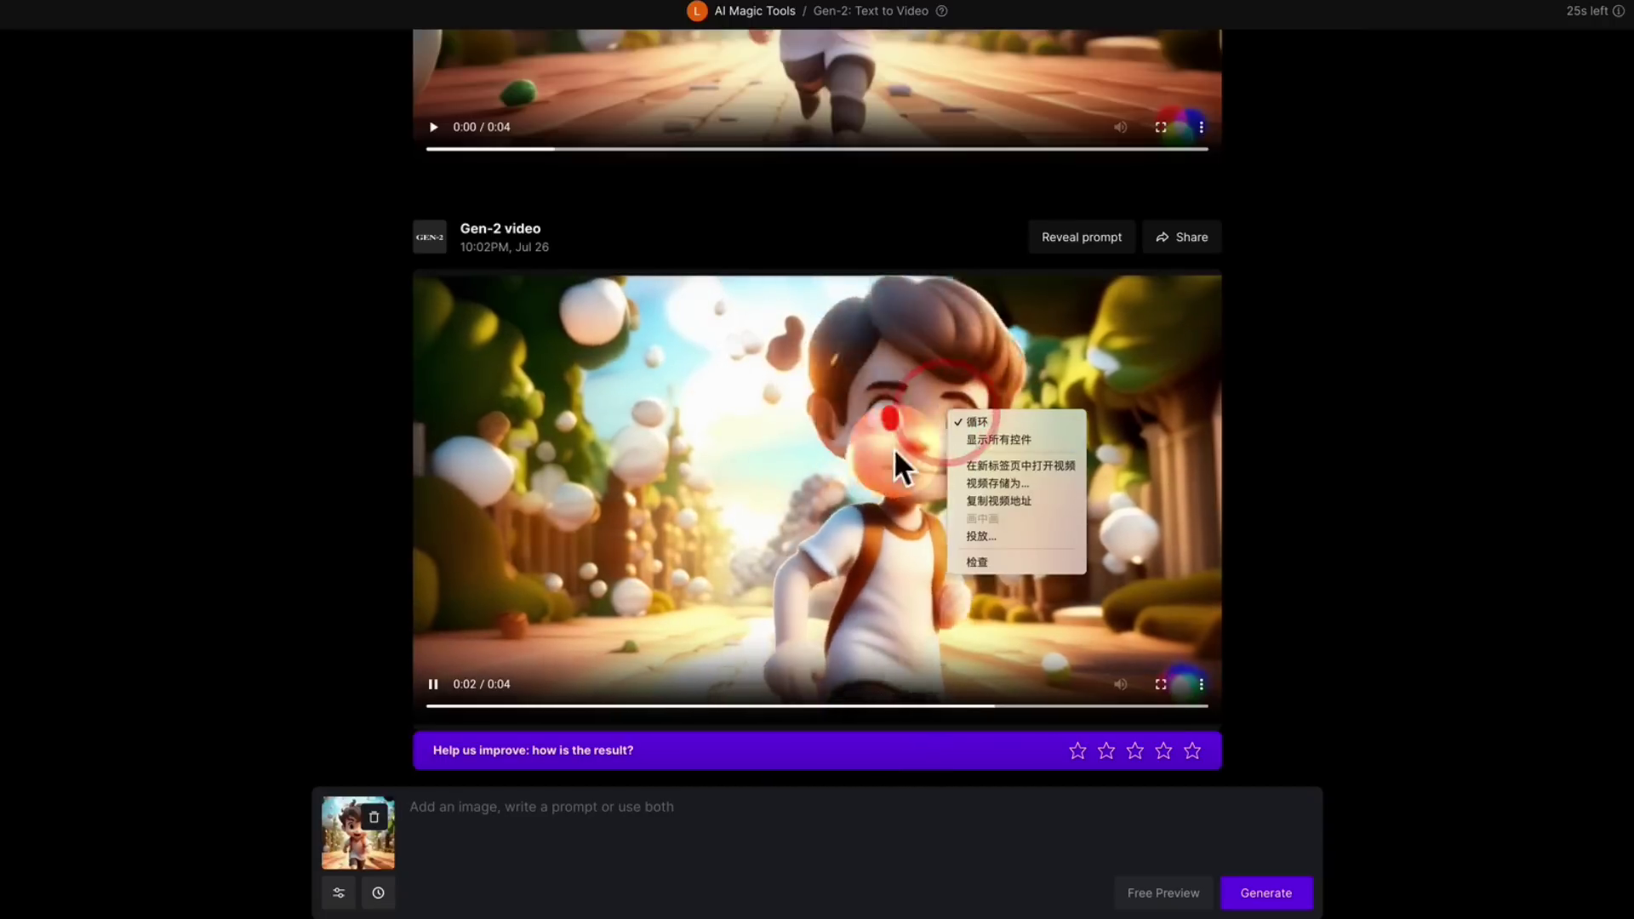
click(994, 484)
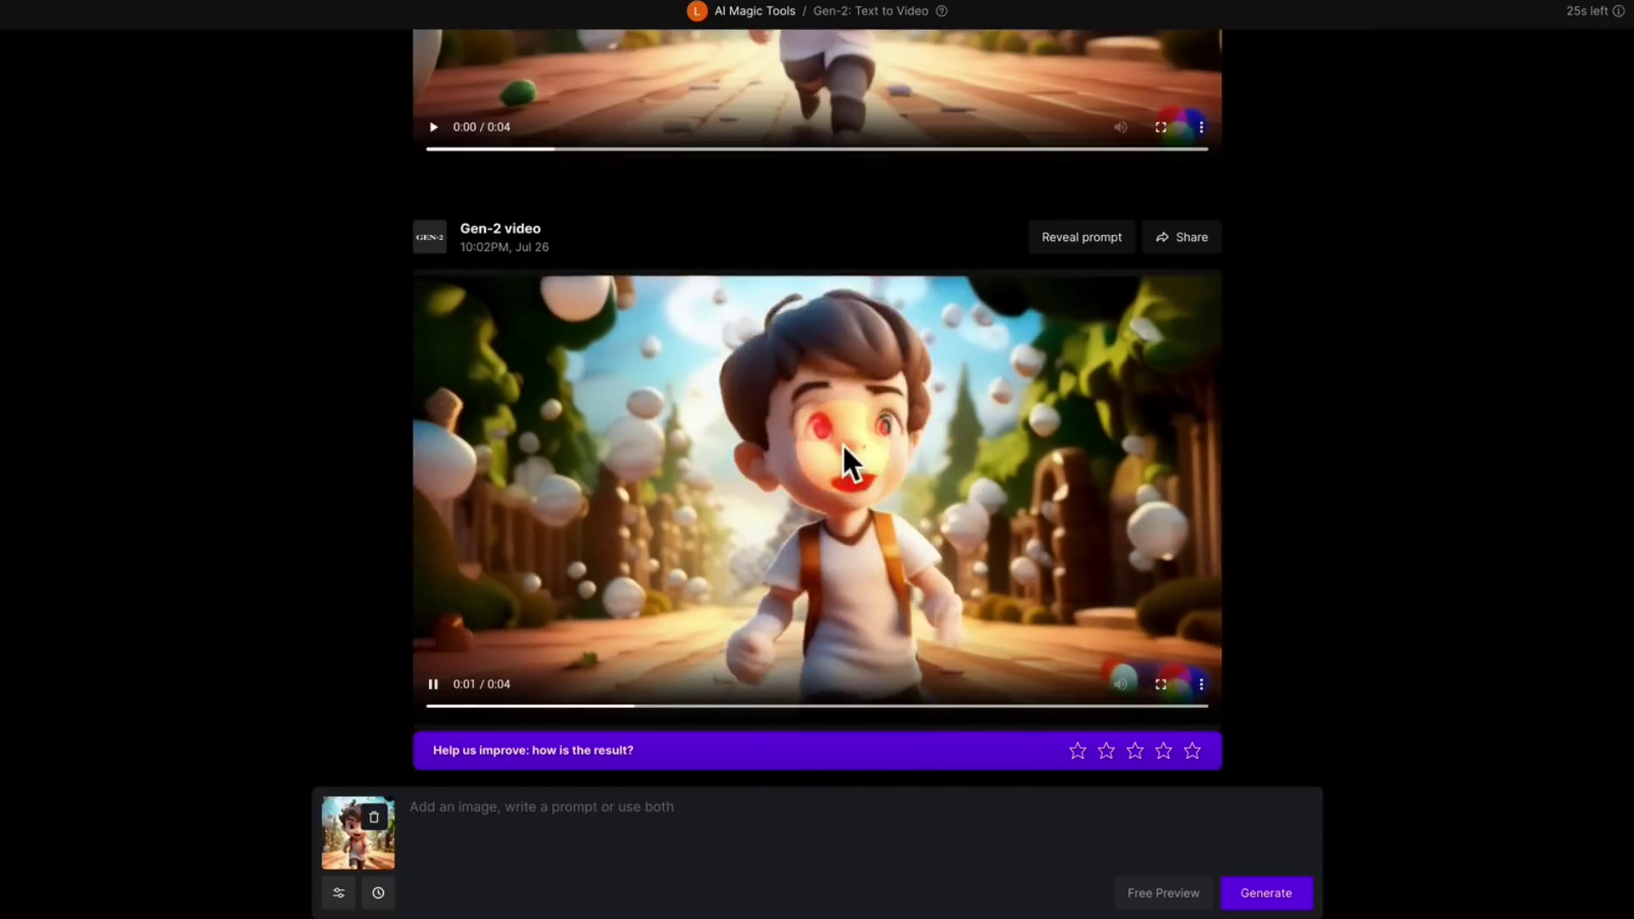
right_click(840, 443)
click(830, 360)
click(1086, 685)
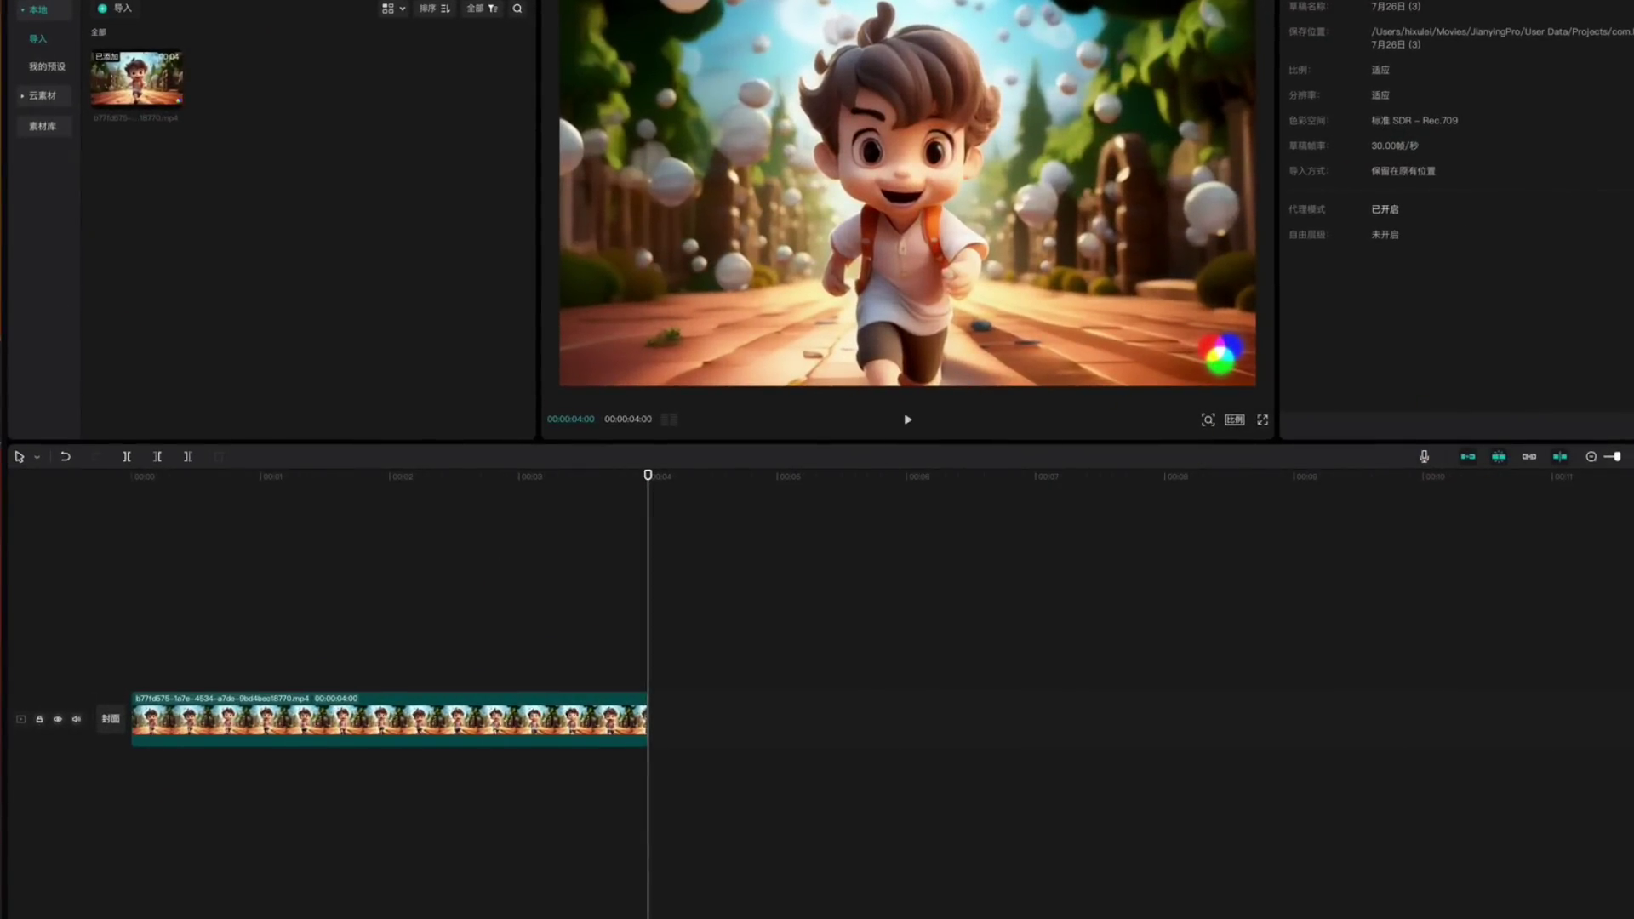
Step: Preview the saved 4b1f6311 video and append it directly after the first clip on the Jianying timeline
key(space)
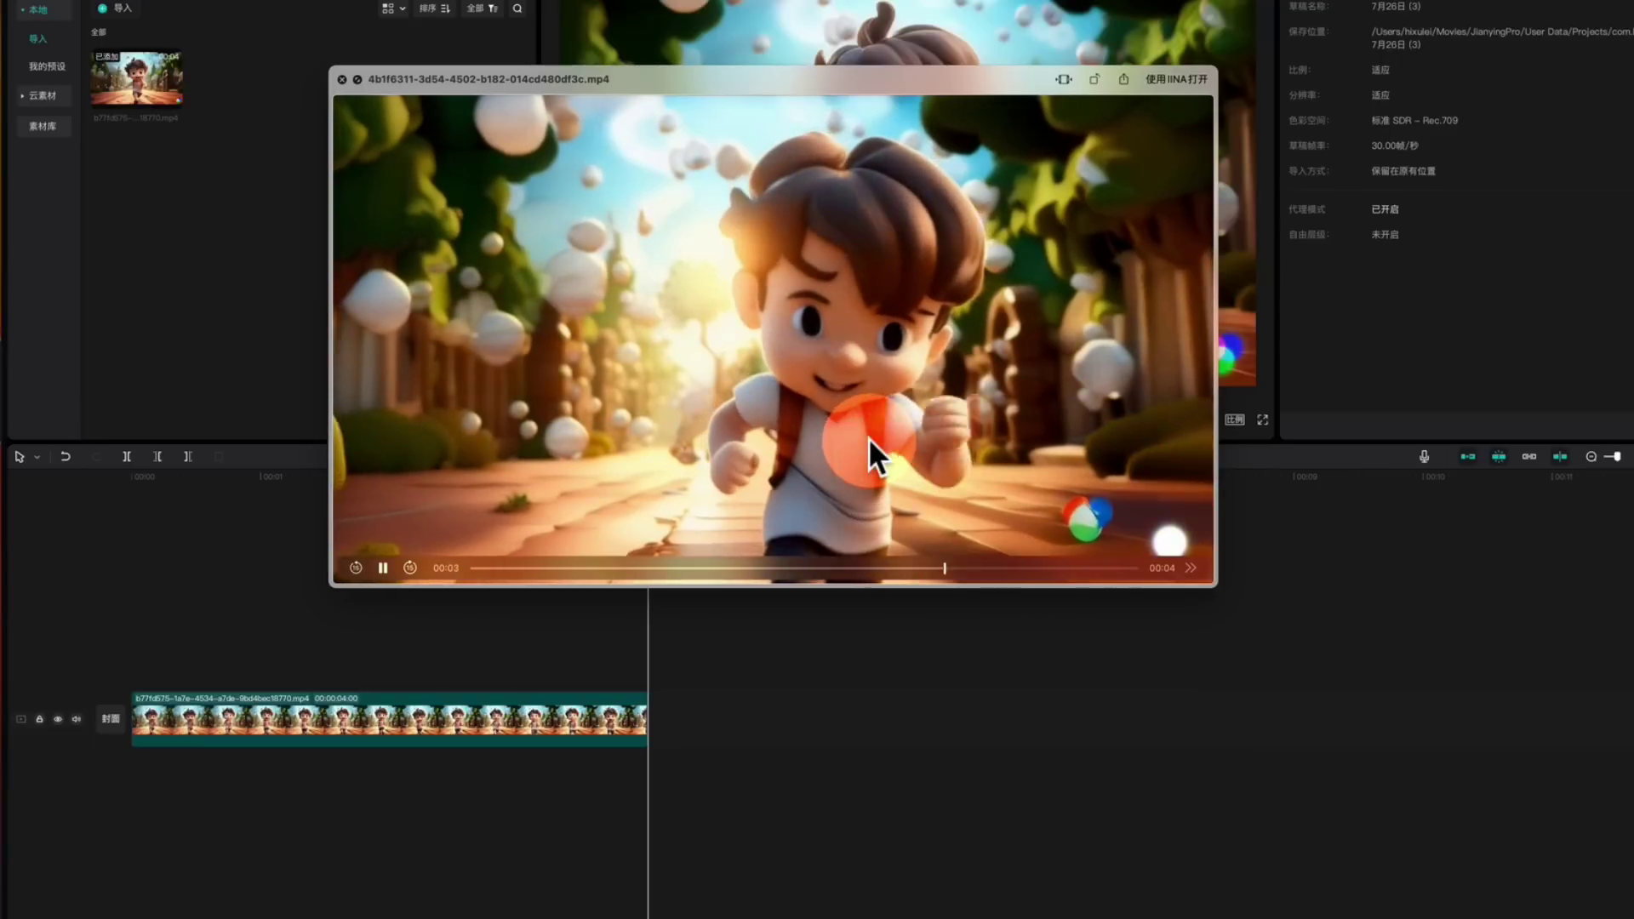
key(space)
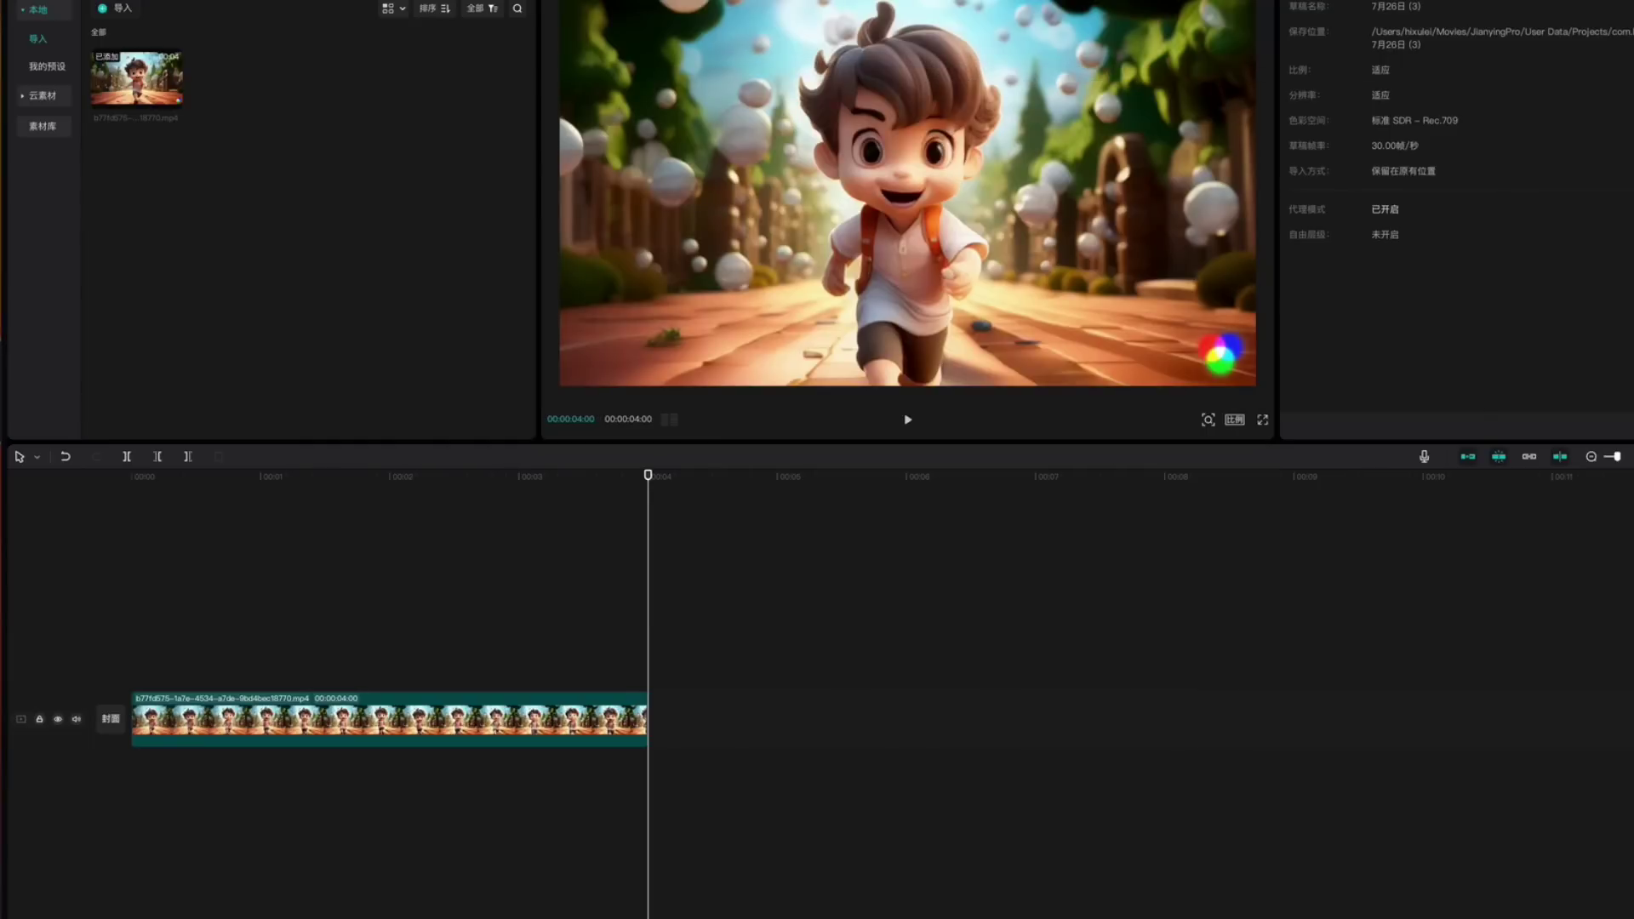
mouse_move(696, 719)
mouse_down()
mouse_move(783, 740)
mouse_move(703, 660)
mouse_move(699, 708)
mouse_up()
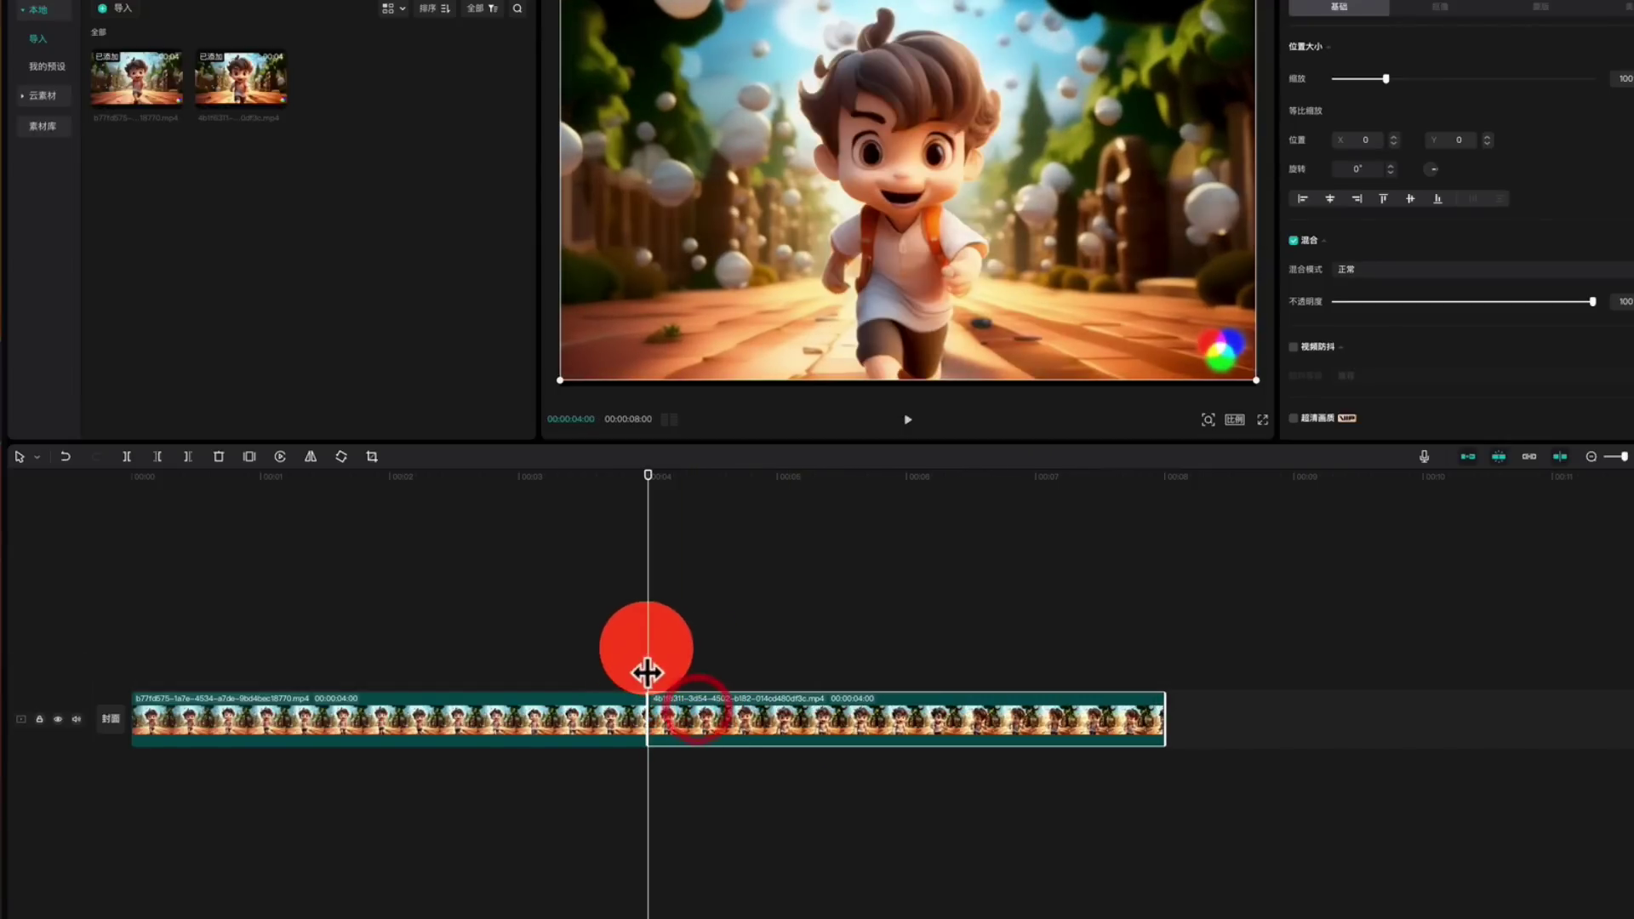
Step: Play the timeline across the join between the first and second clips
click(637, 642)
scroll(639, 670, up, 2)
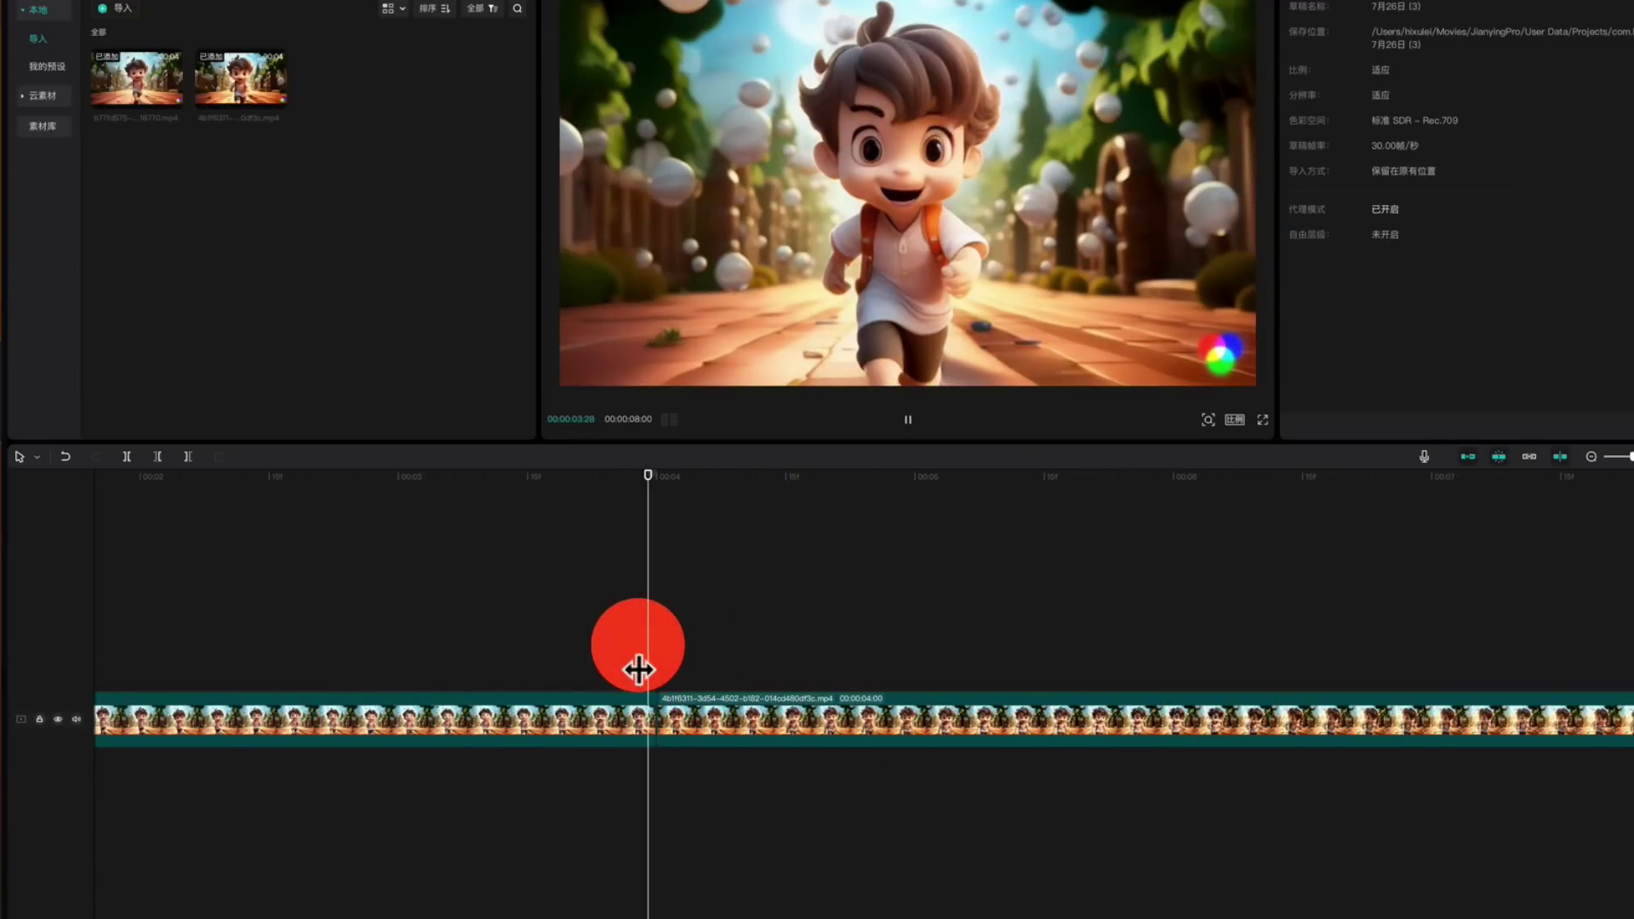
key(space)
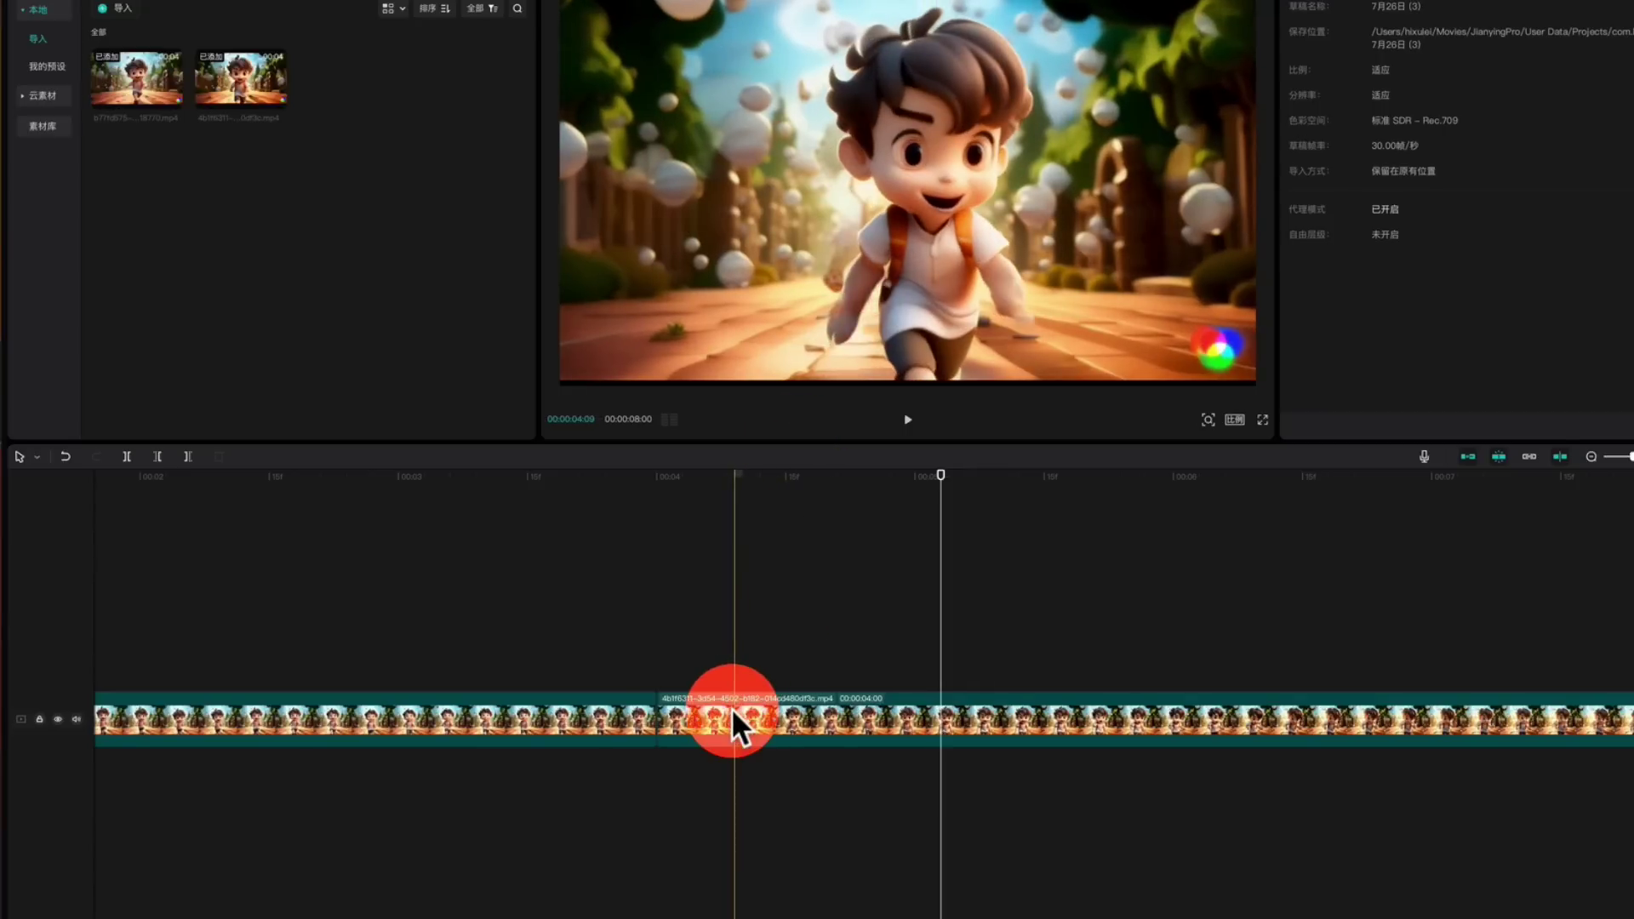
Step: Turn off uniform scaling for the second clip and raise its height scale to 103
click(732, 713)
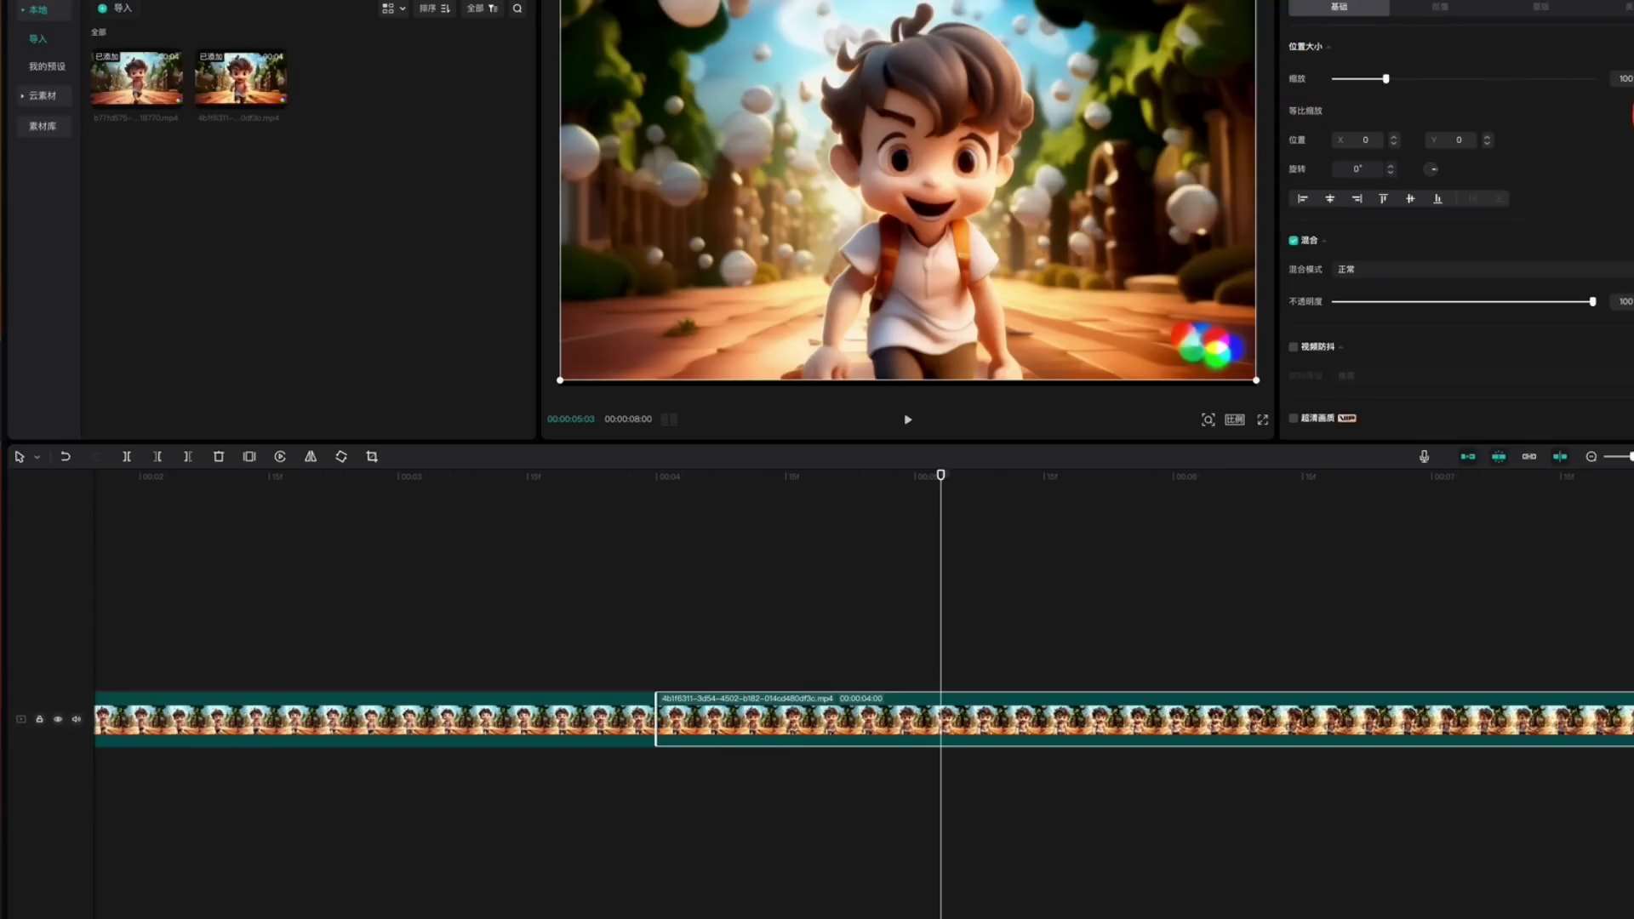
click(1544, 113)
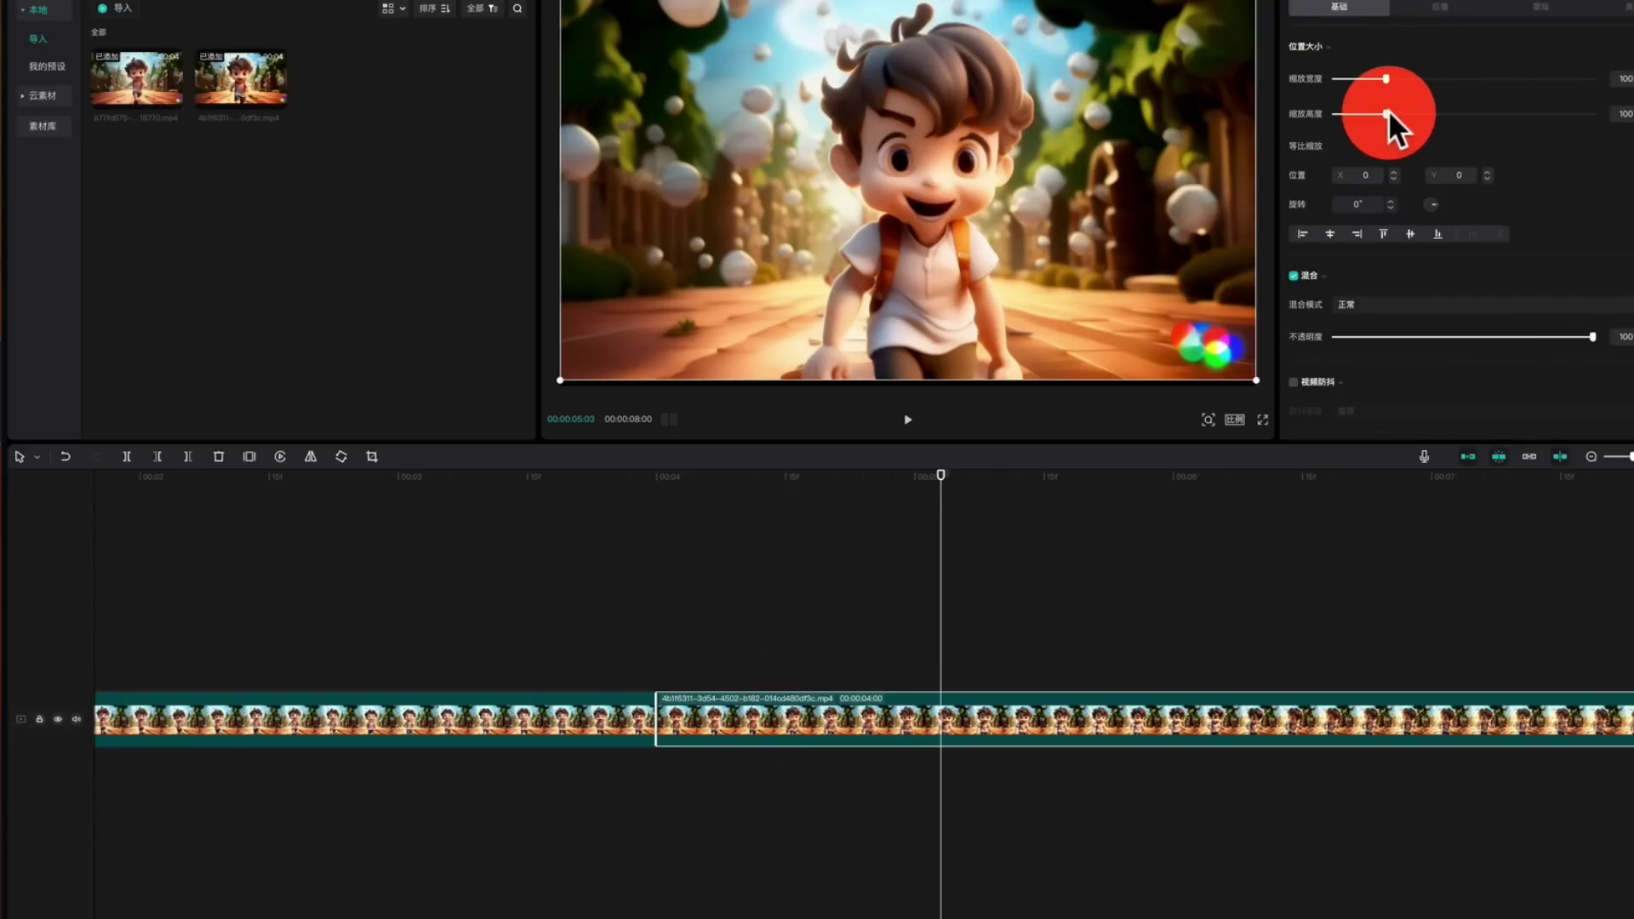
drag(1387, 110, 1386, 110)
Step: Move the second clip onto a separate track above the first one and play across the join
drag(940, 696, 781, 648)
click(631, 634)
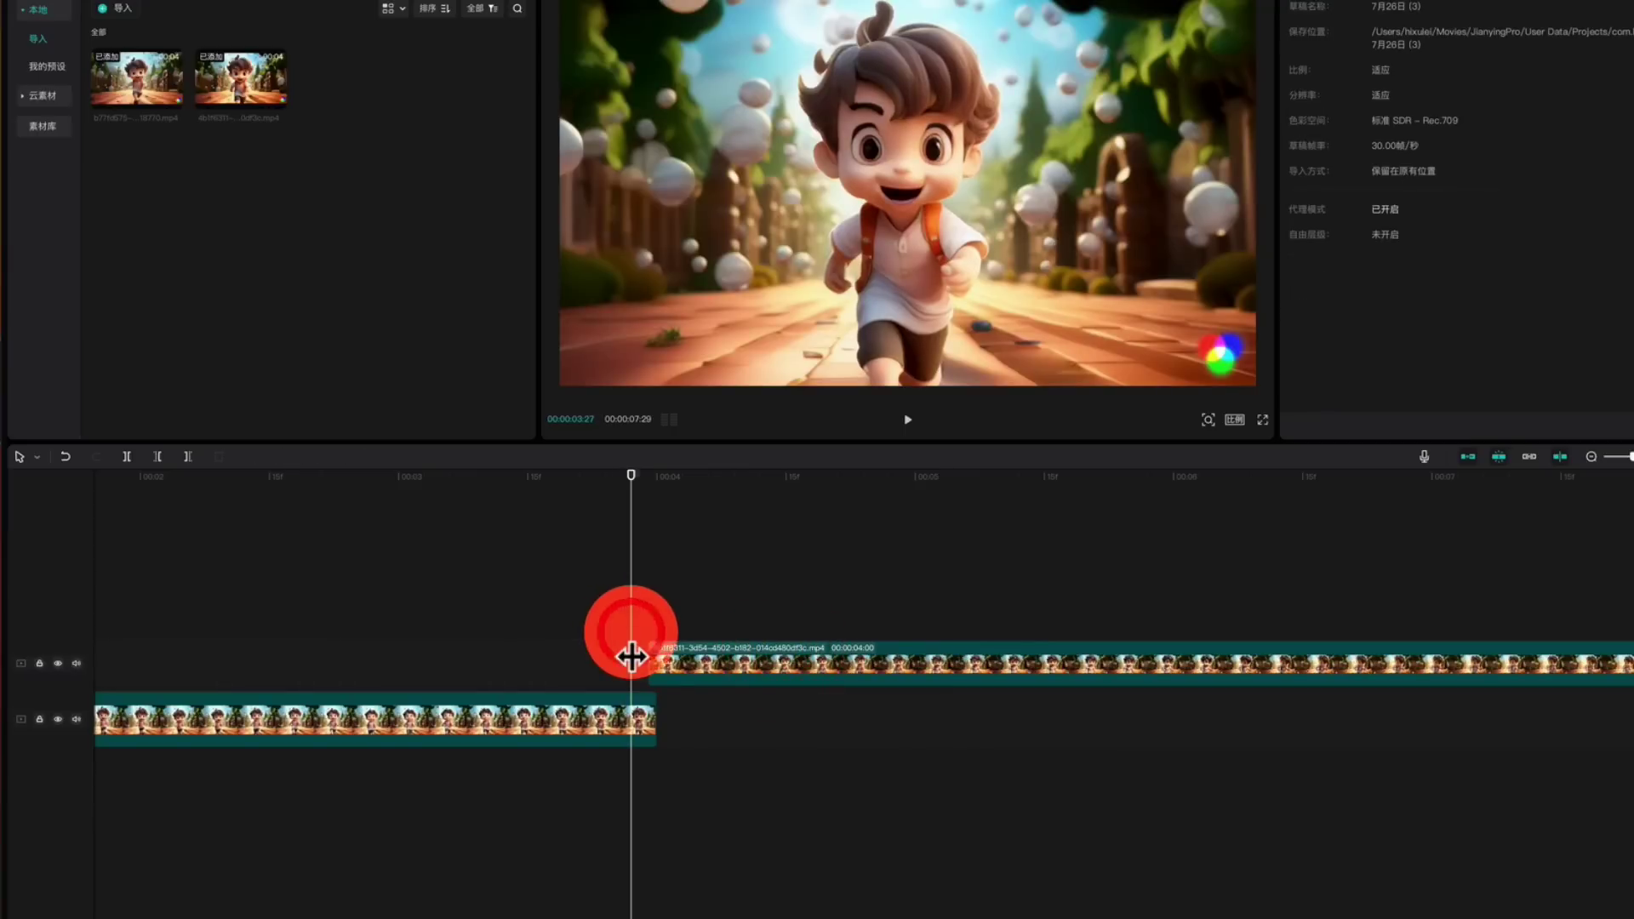
key(super+equal)
key(space)
key(space)
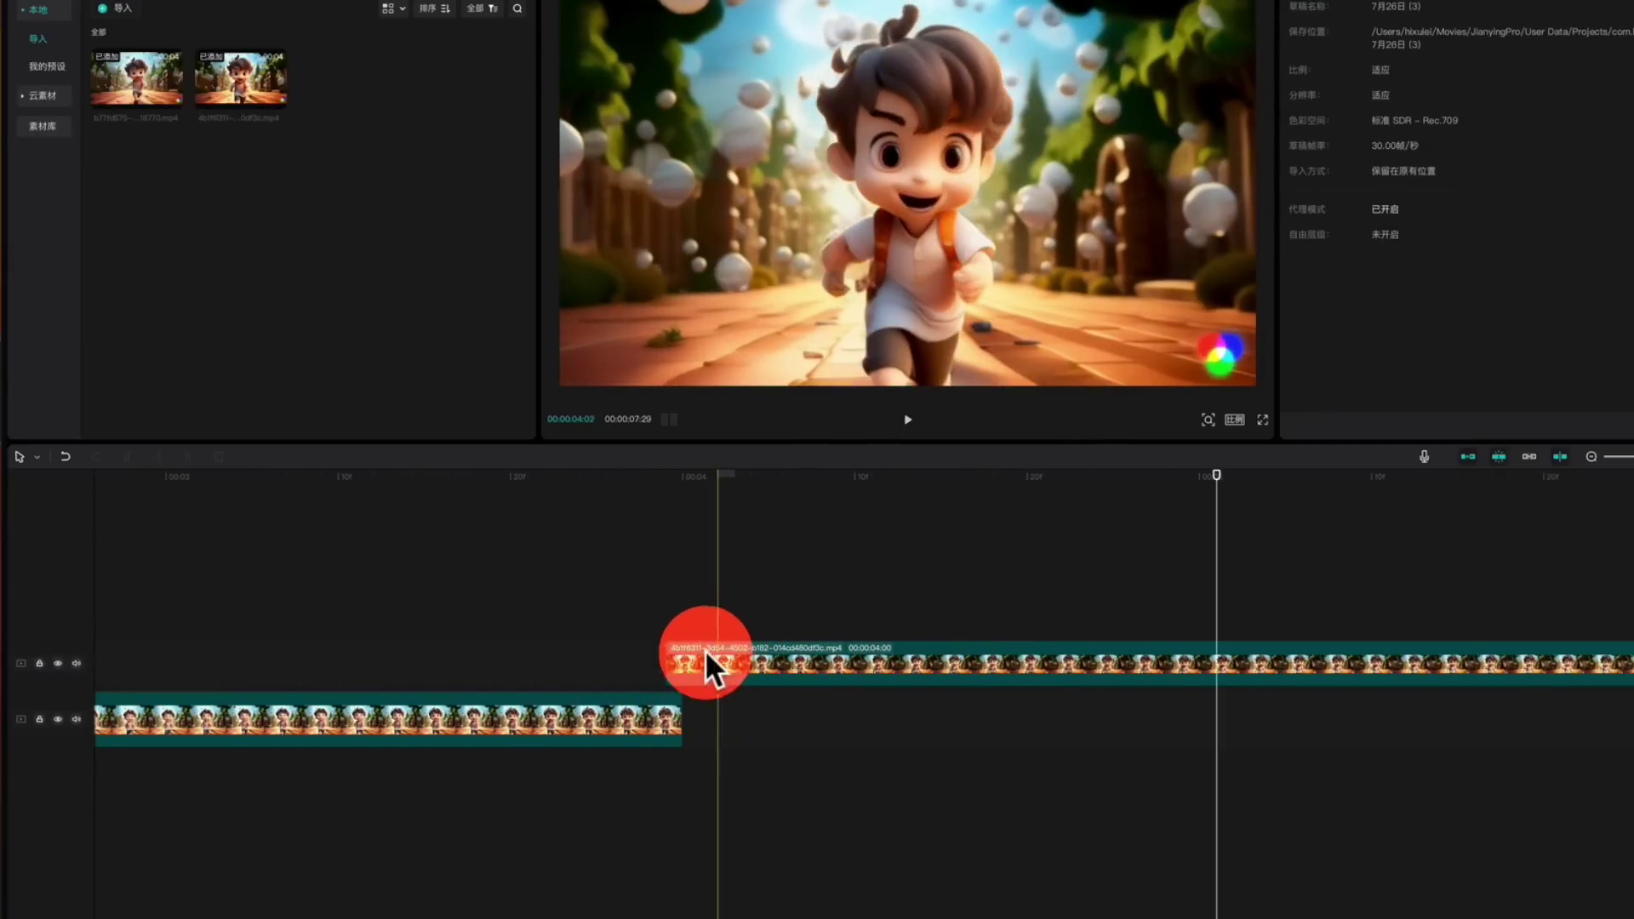
Step: Align the start of the second clip exactly with the end of the first clip on the track below
drag(675, 657, 690, 662)
scroll(691, 706, up, 3)
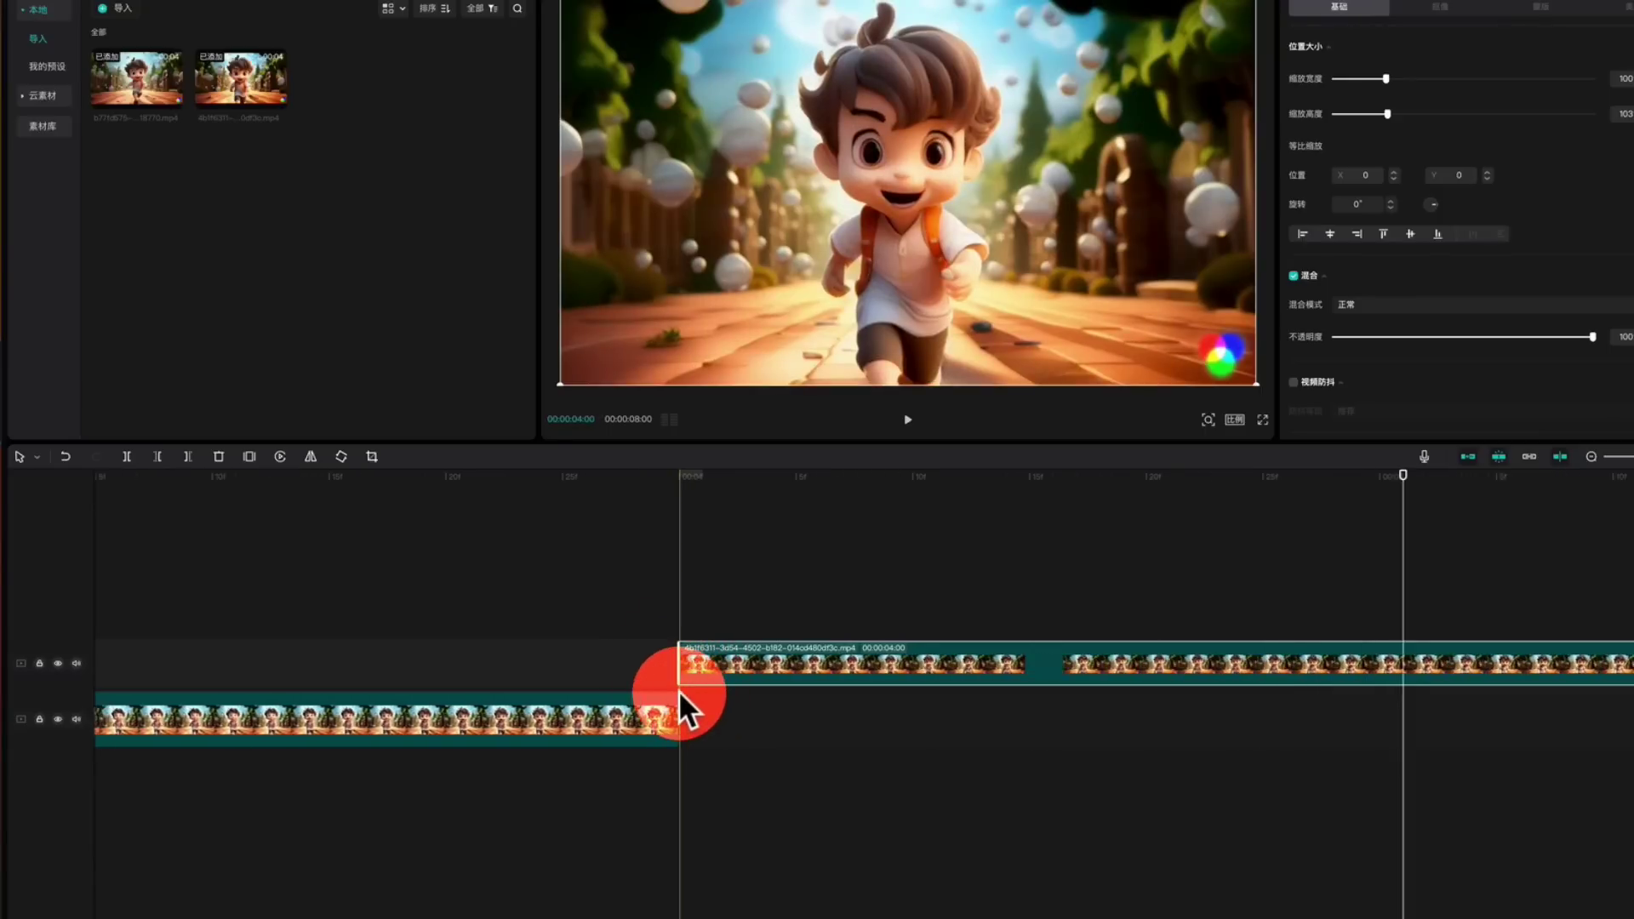
scroll(680, 706, down, 1)
scroll(685, 720, left, 3)
scroll(693, 722, right, 3)
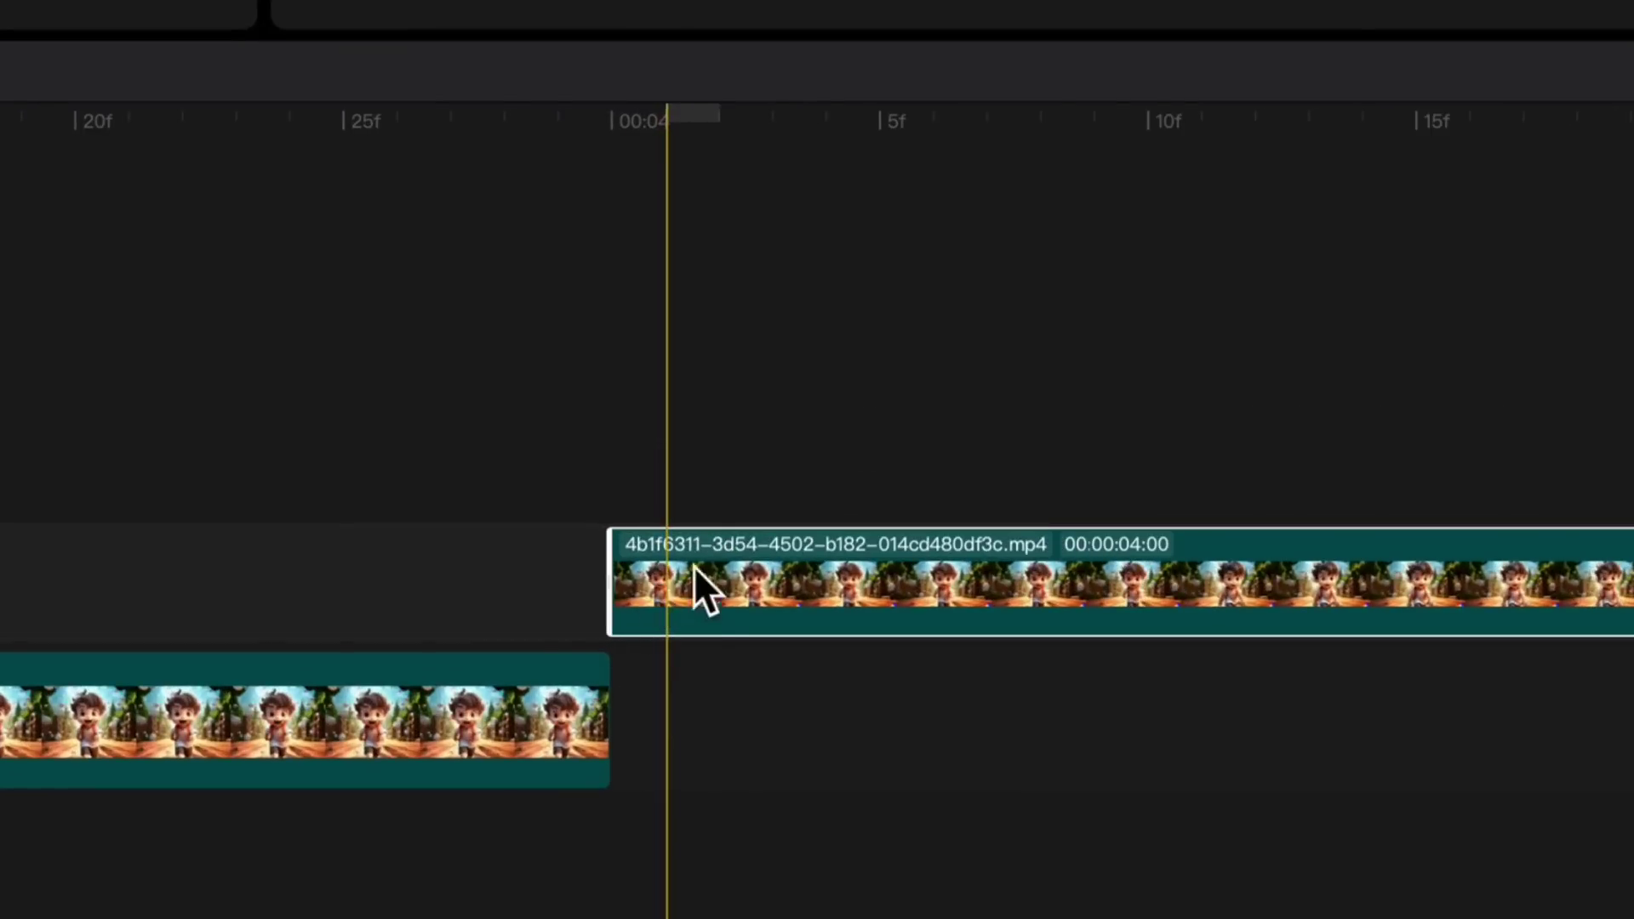
drag(727, 558, 723, 564)
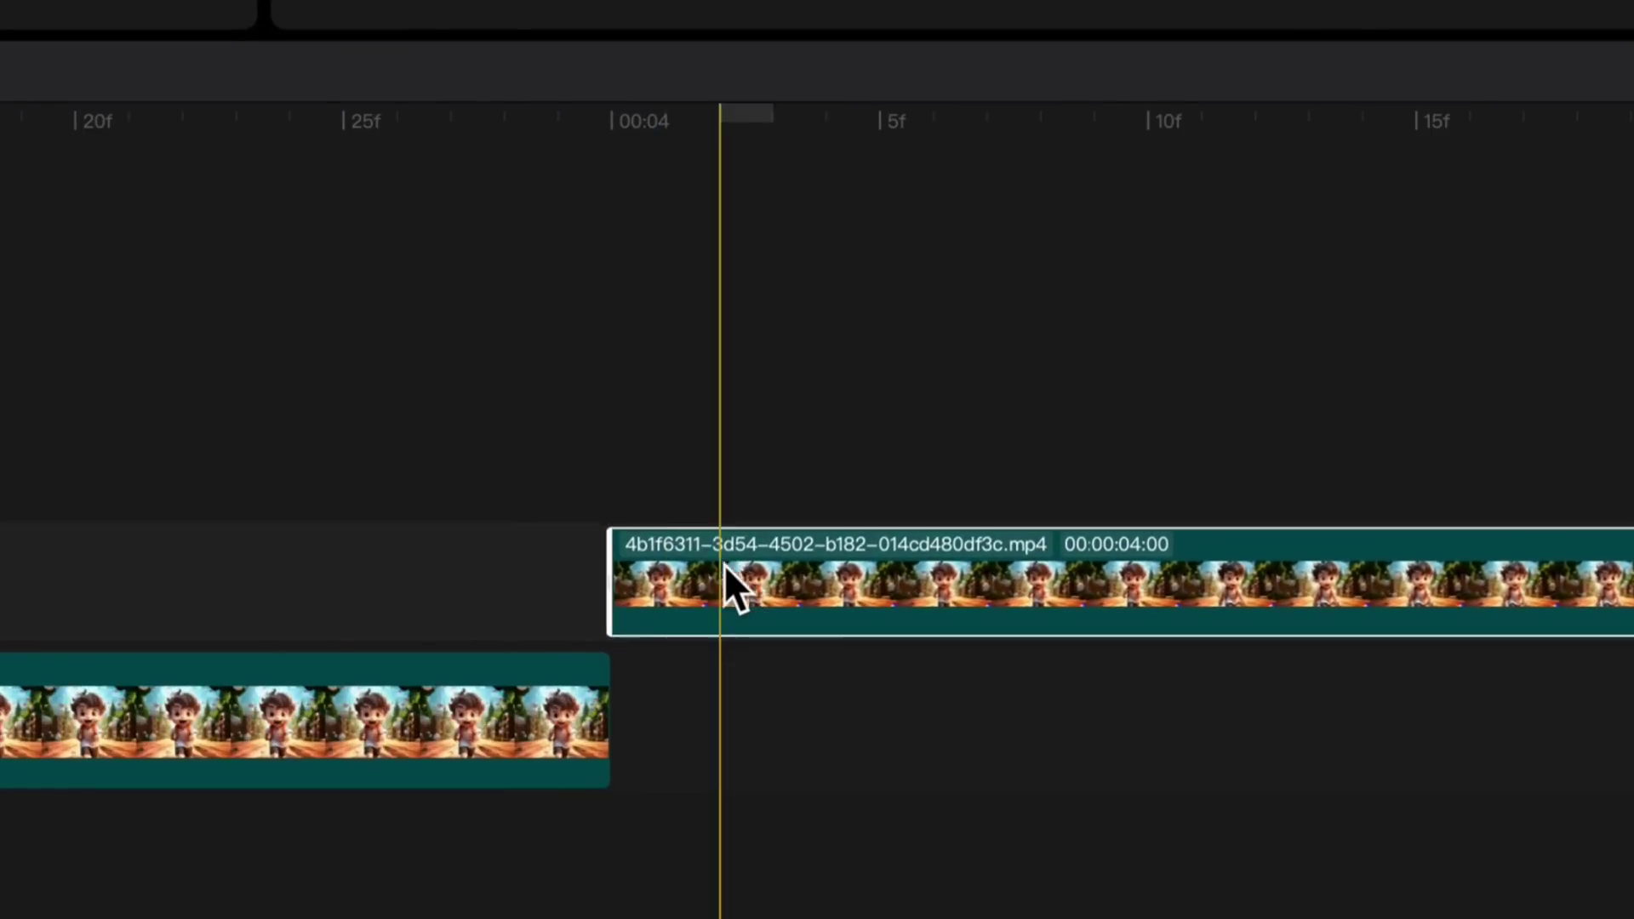
Step: Play the aligned clips across their join several times to check the transition
click(576, 530)
key(super+minus)
key(super+minus)
key(super+minus)
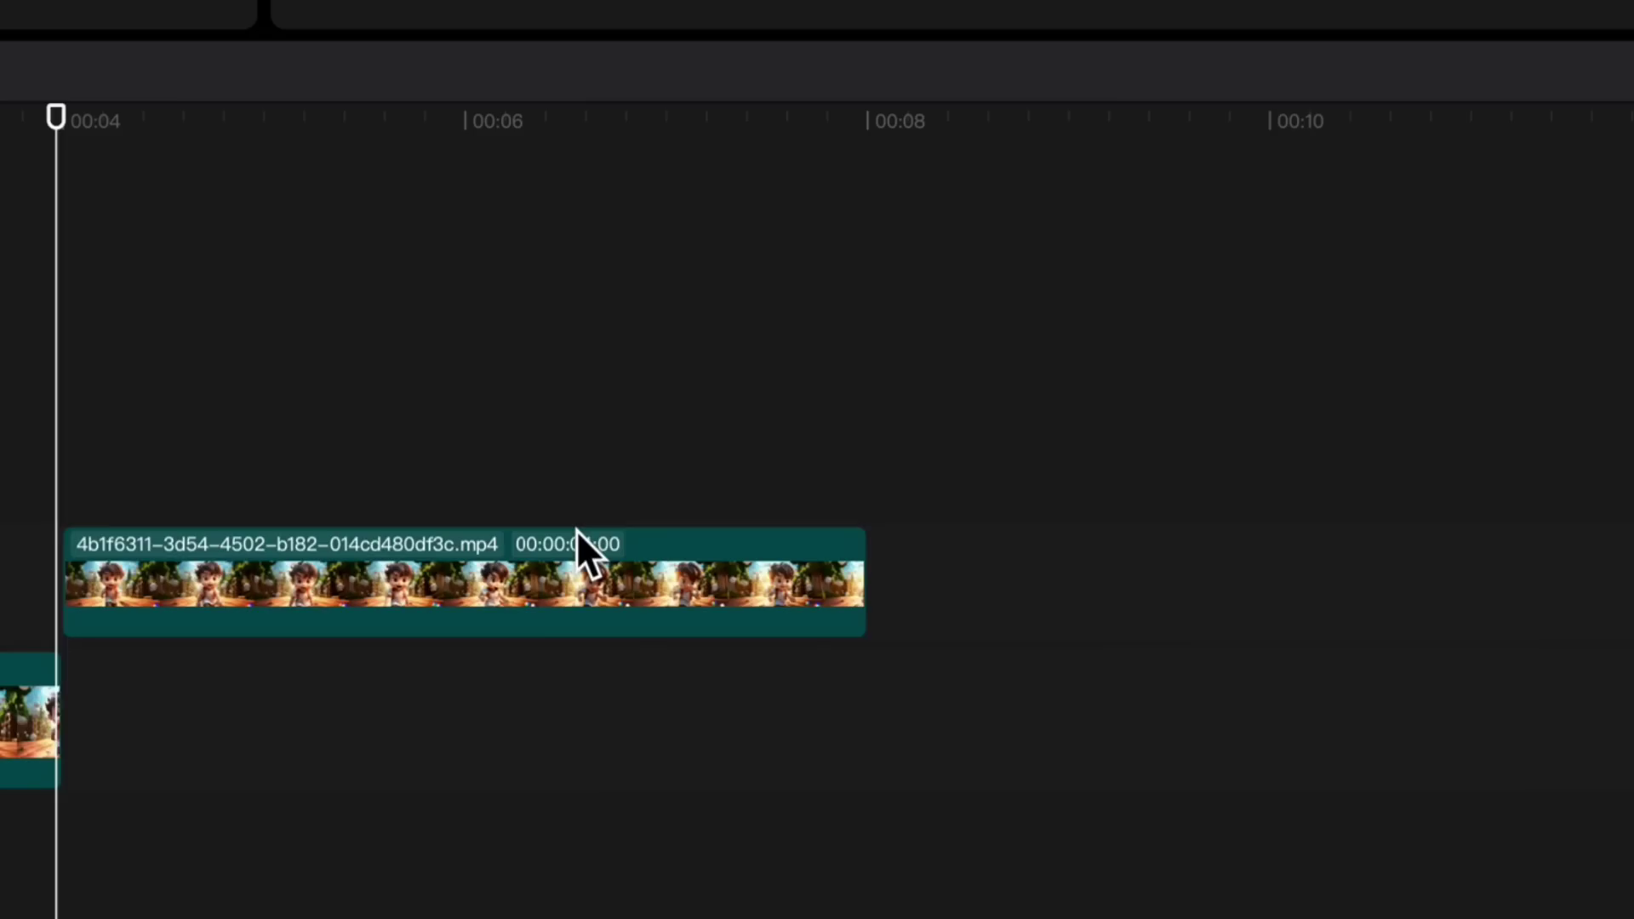
key(super+plus)
key(super+plus)
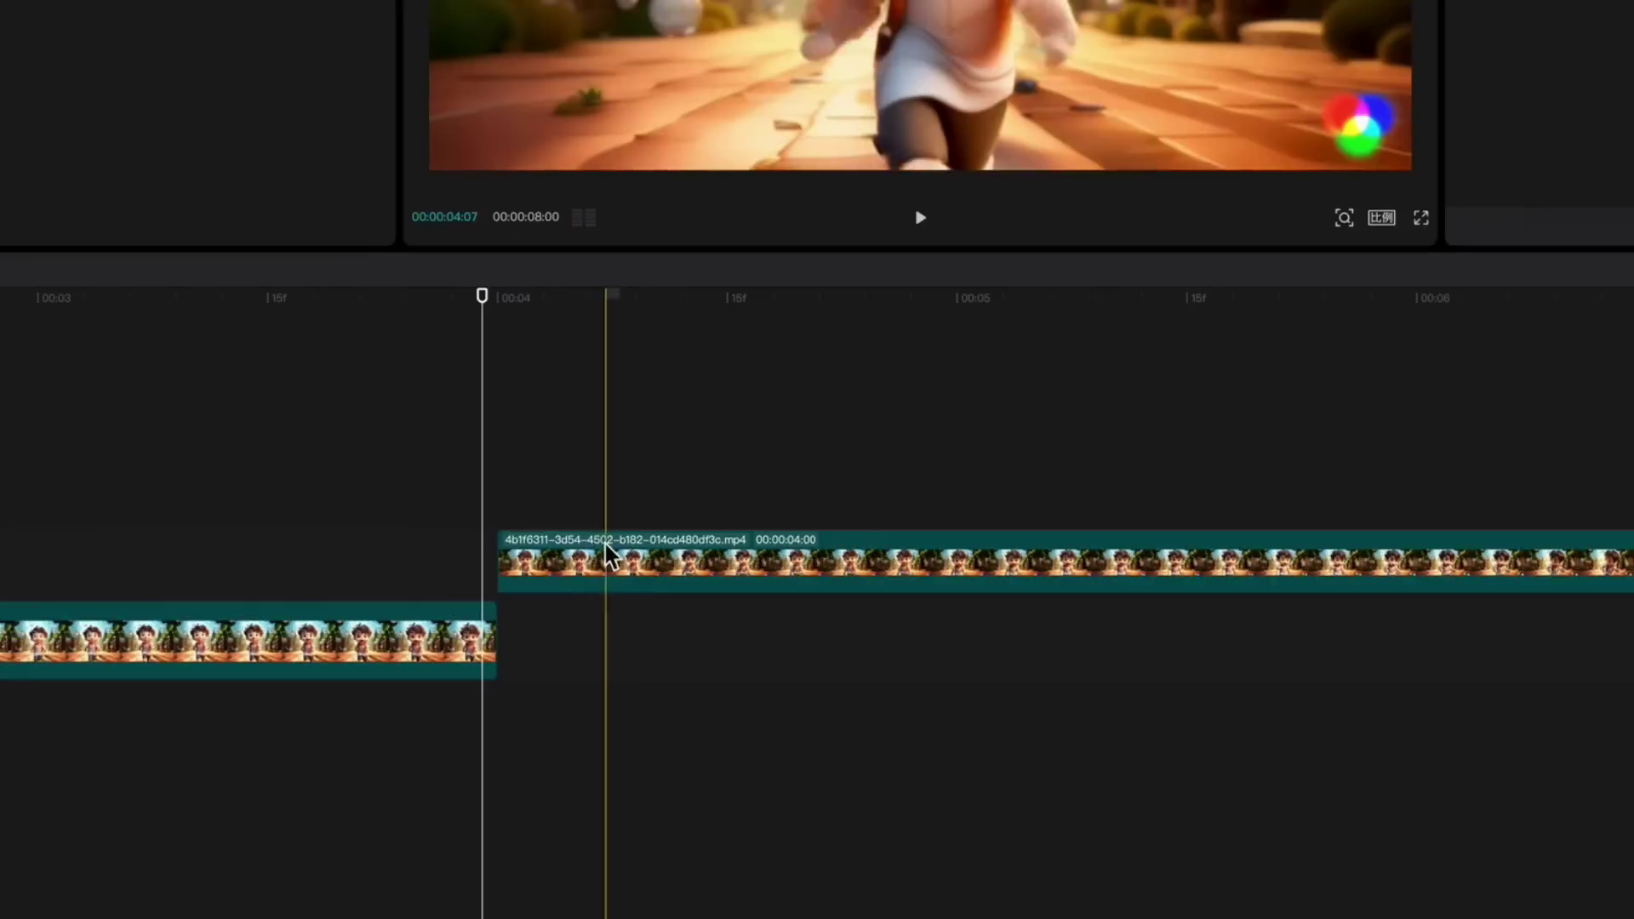
click(678, 569)
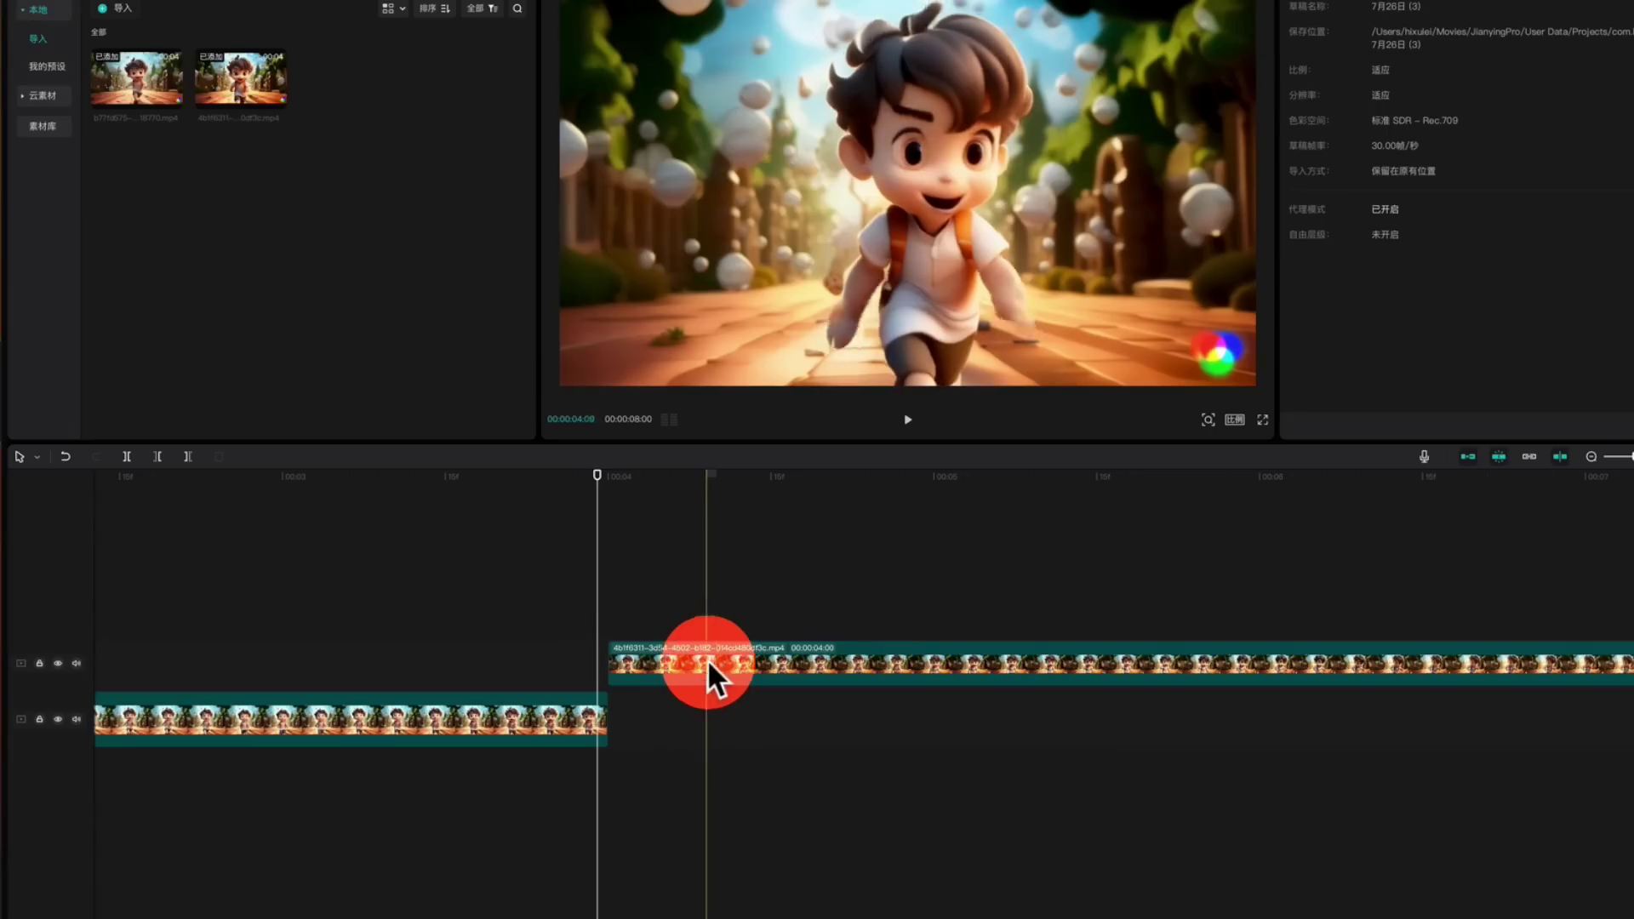
key(space)
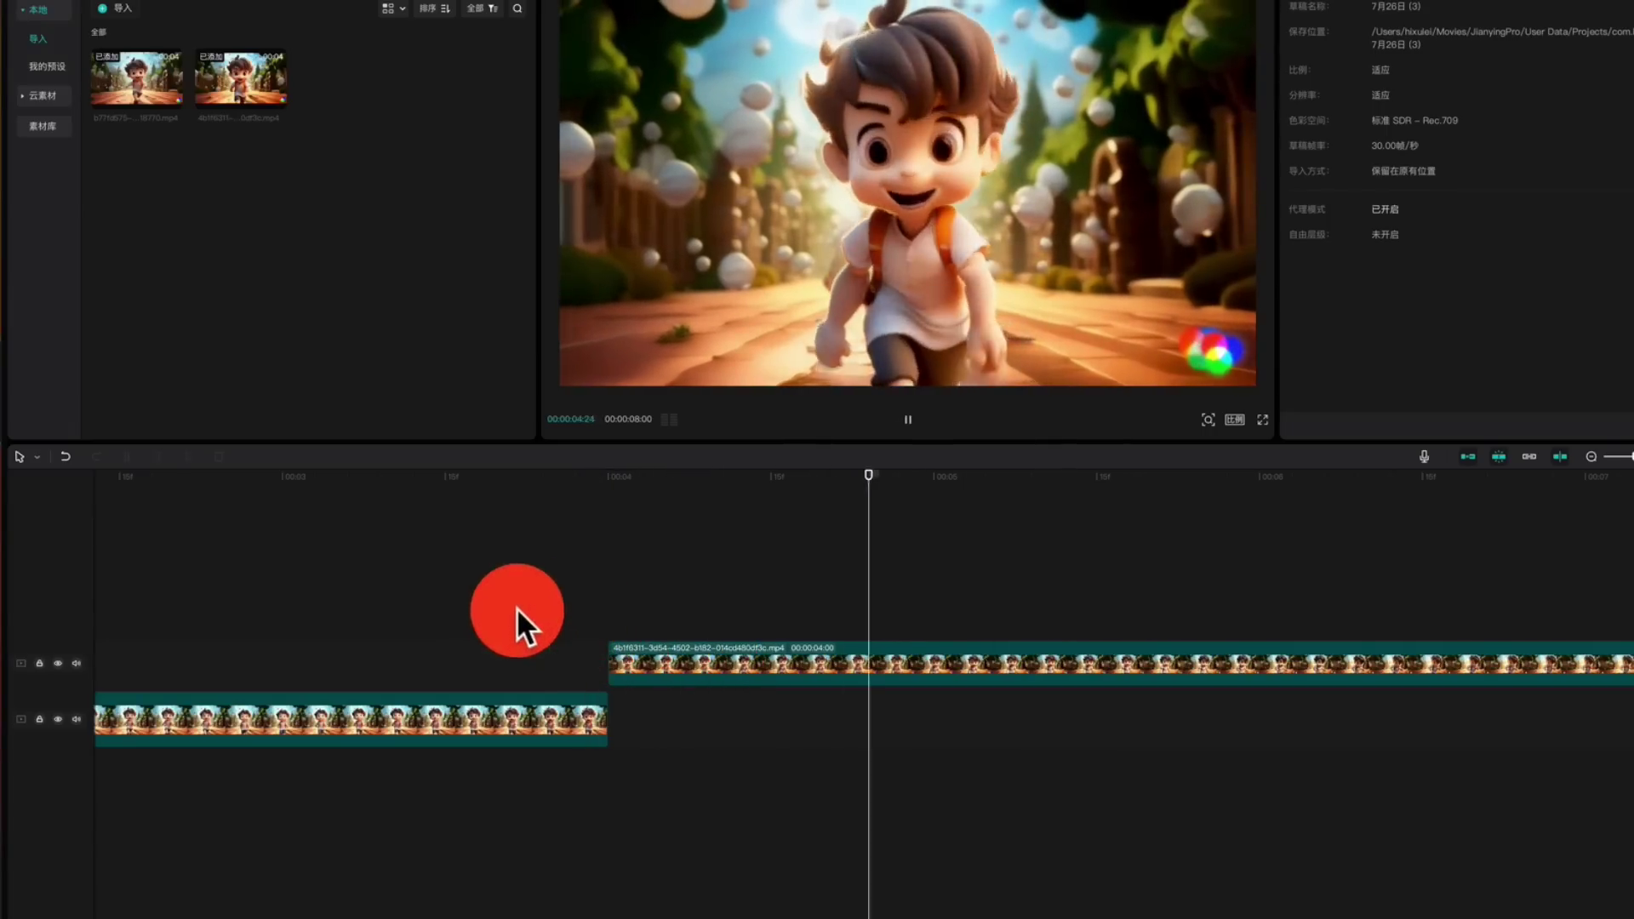
click(349, 599)
key(space)
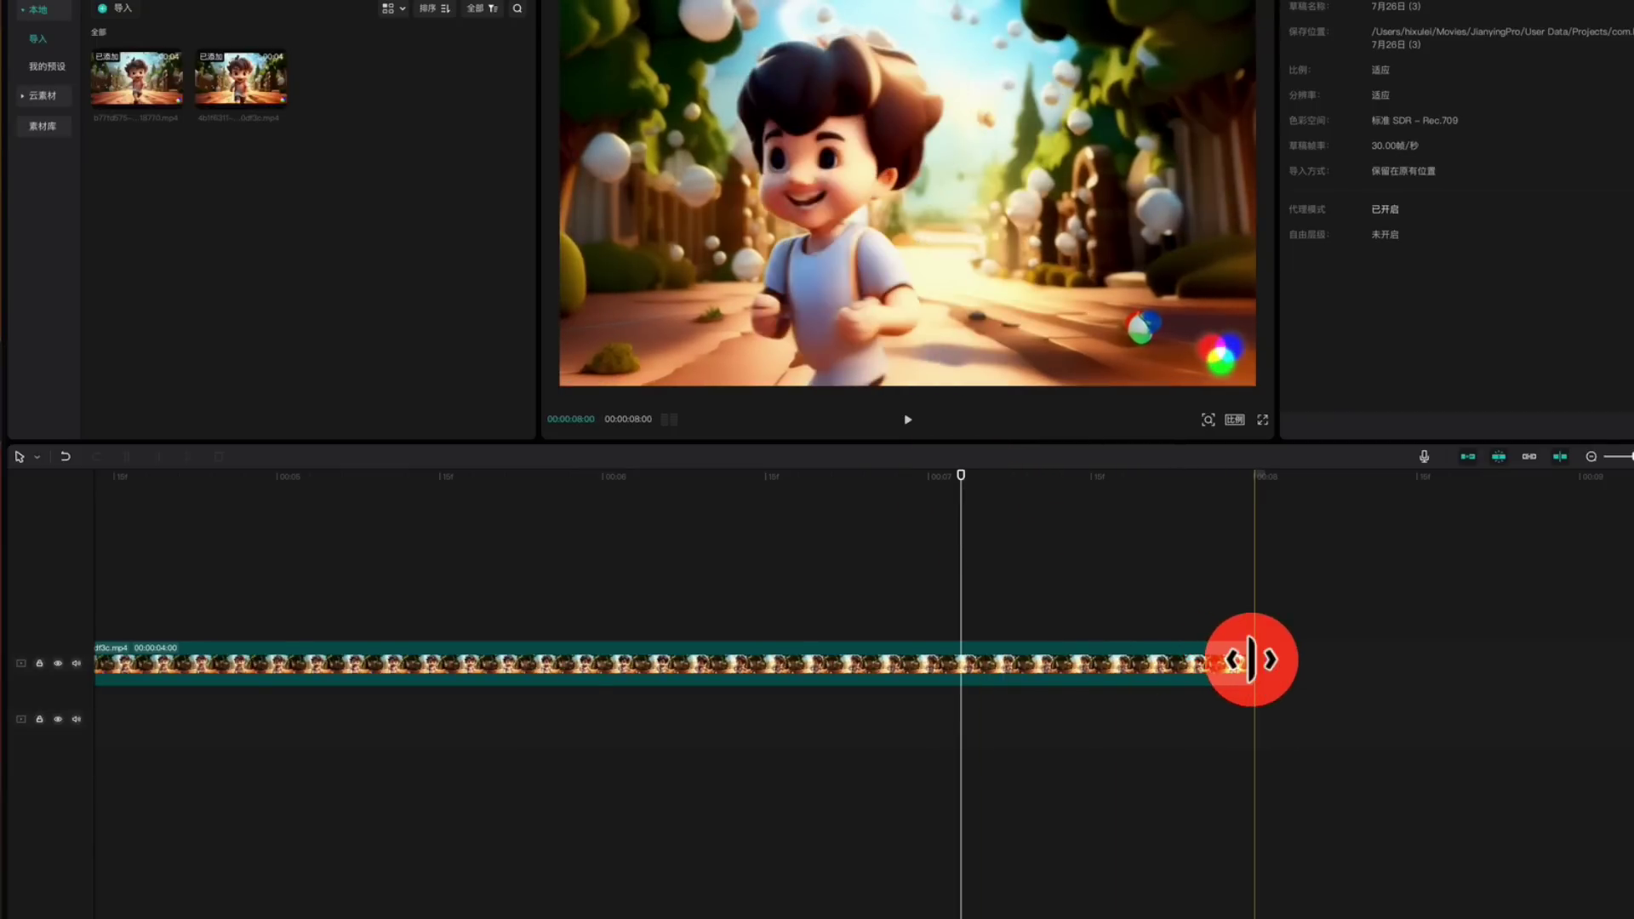
Step: Trim the second clip's end to 00:00:07:03 and capture the preview frame near its end as a screenshot
drag(1252, 663, 958, 663)
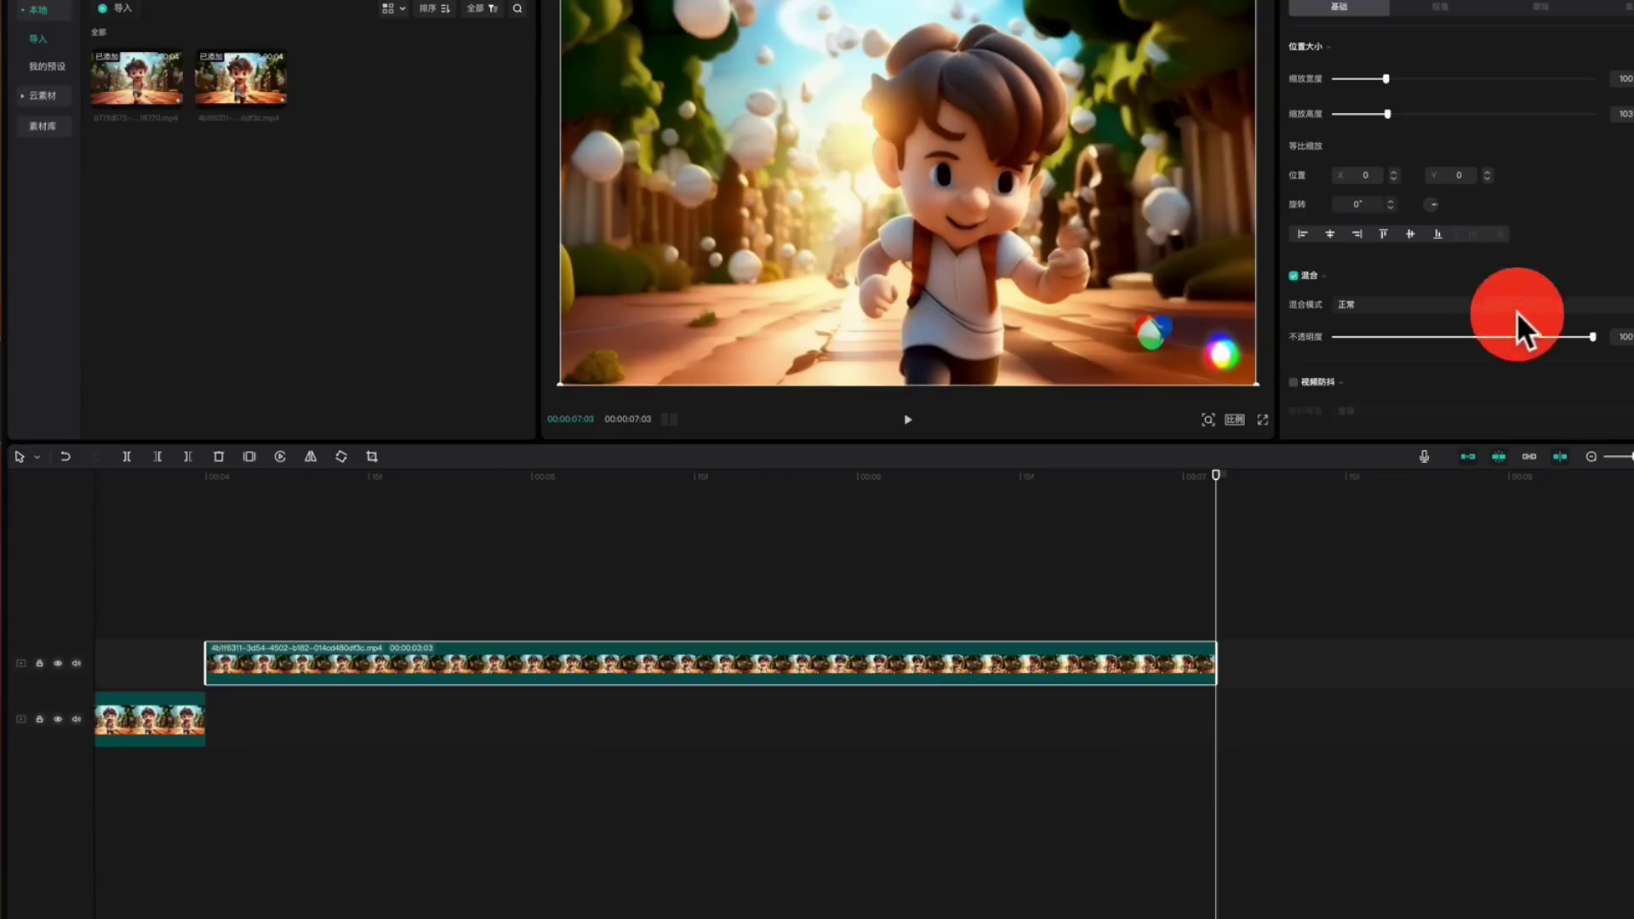
click(1114, 523)
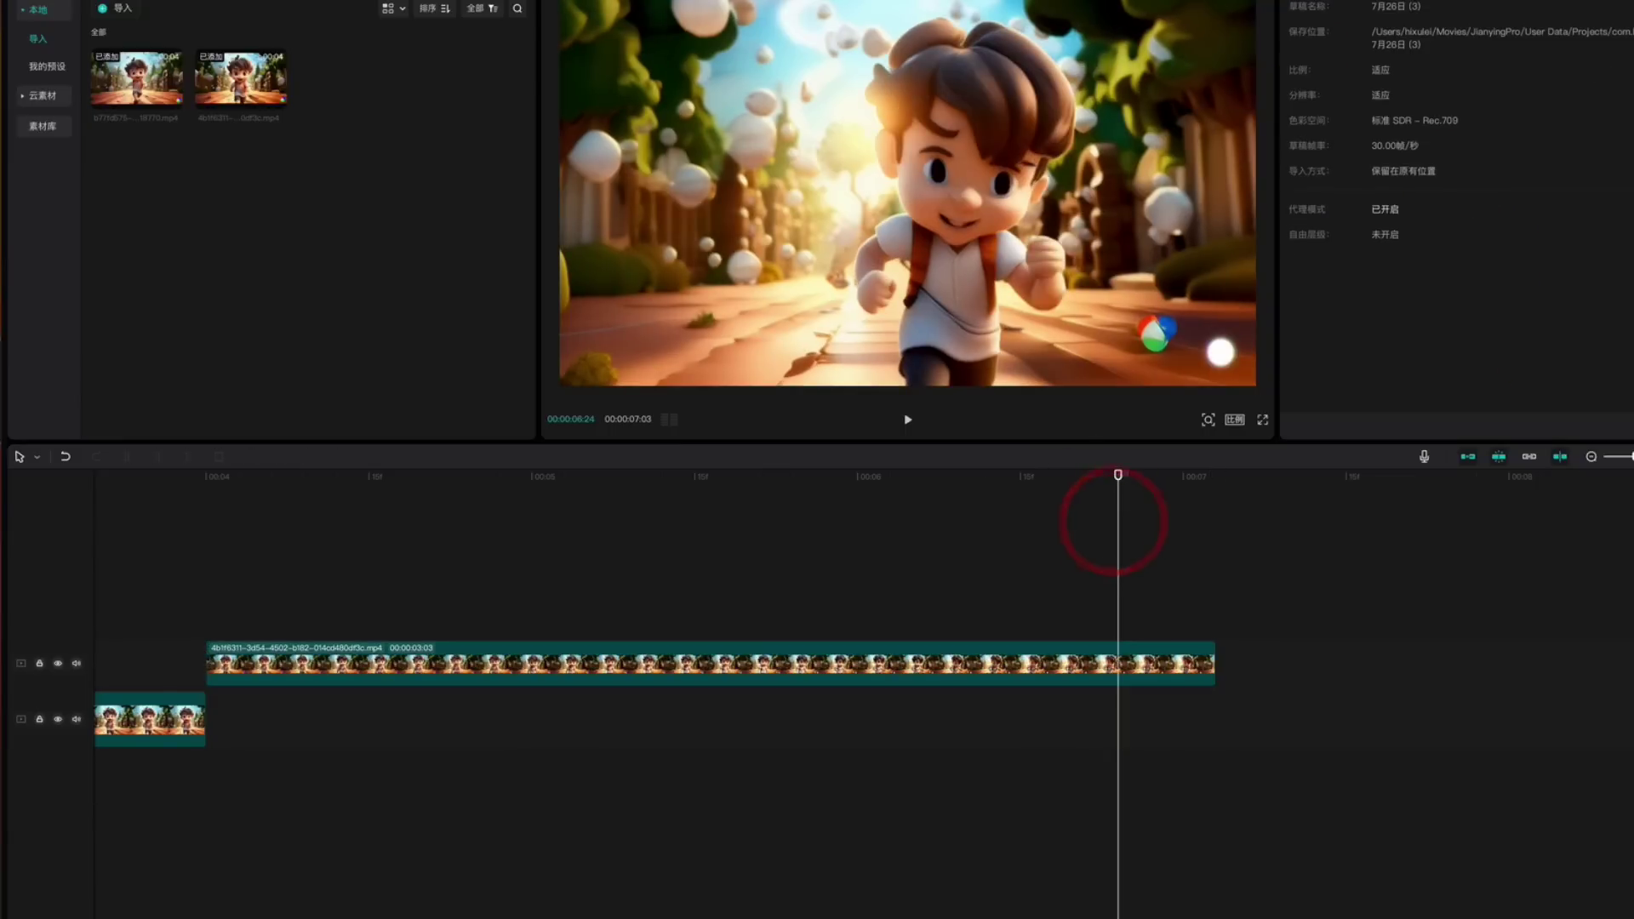
key(ctrl+super+a)
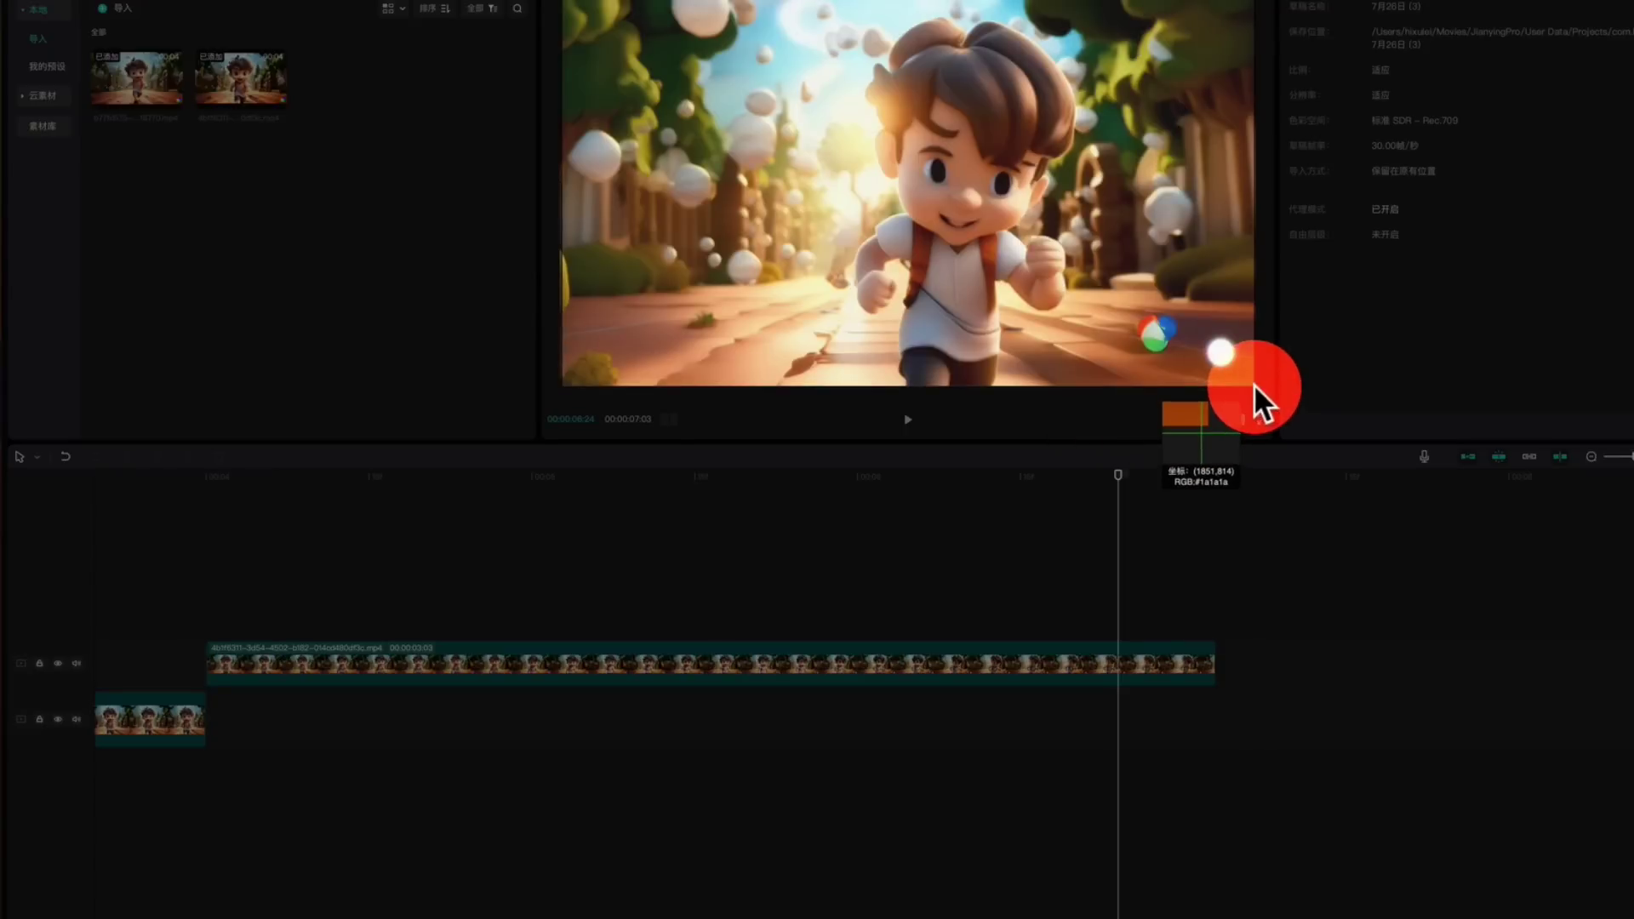
click(1254, 387)
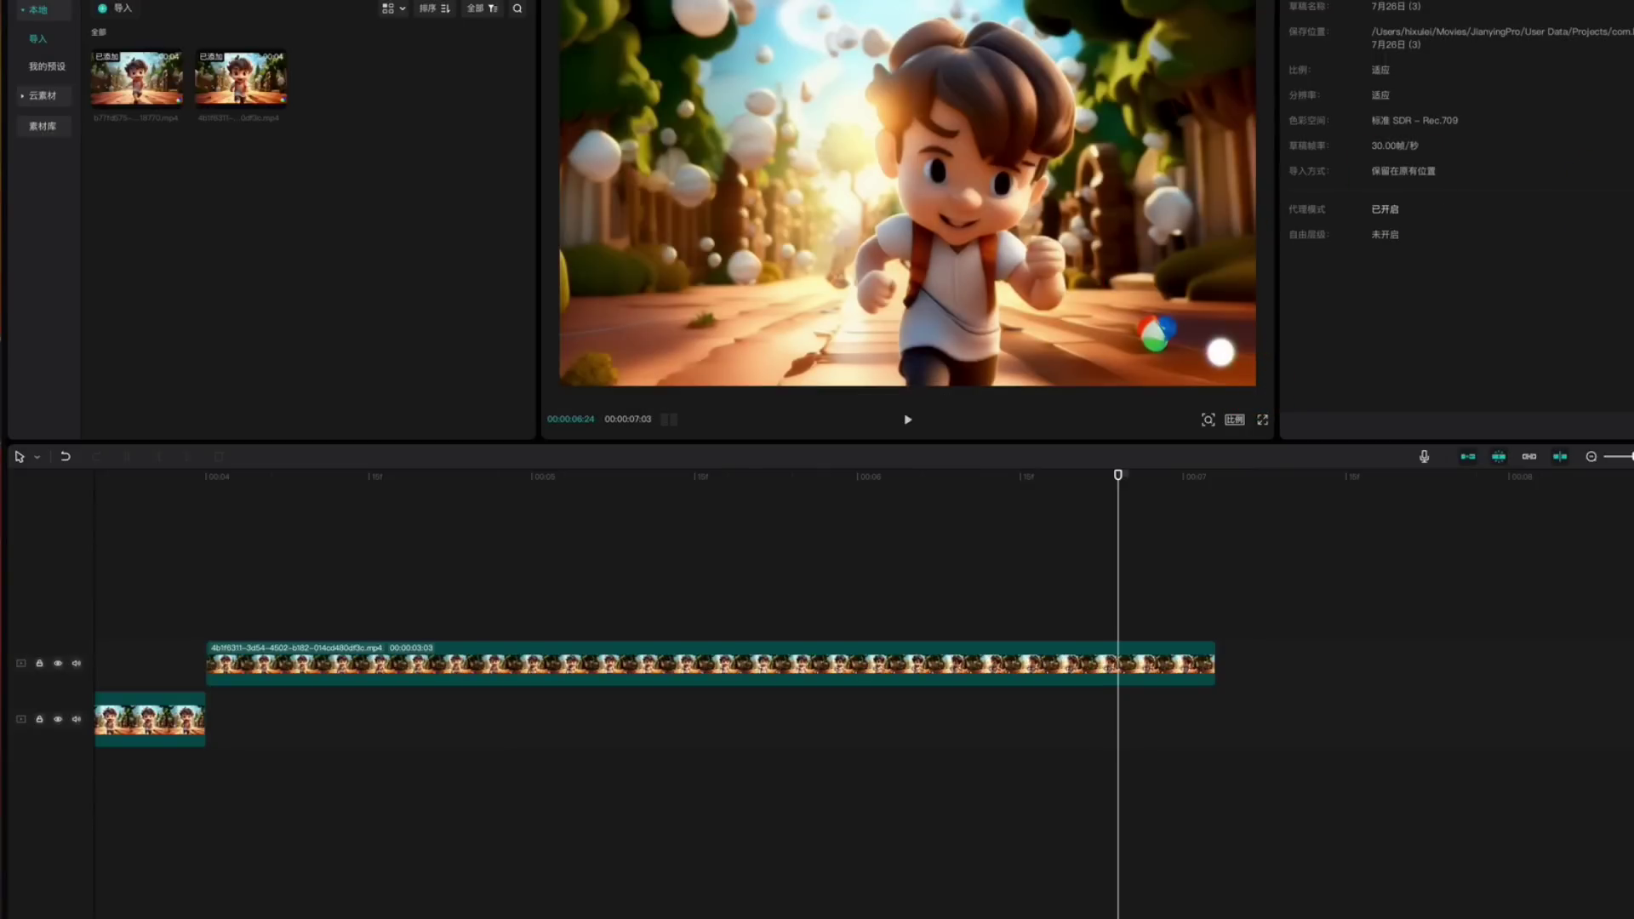
key(space)
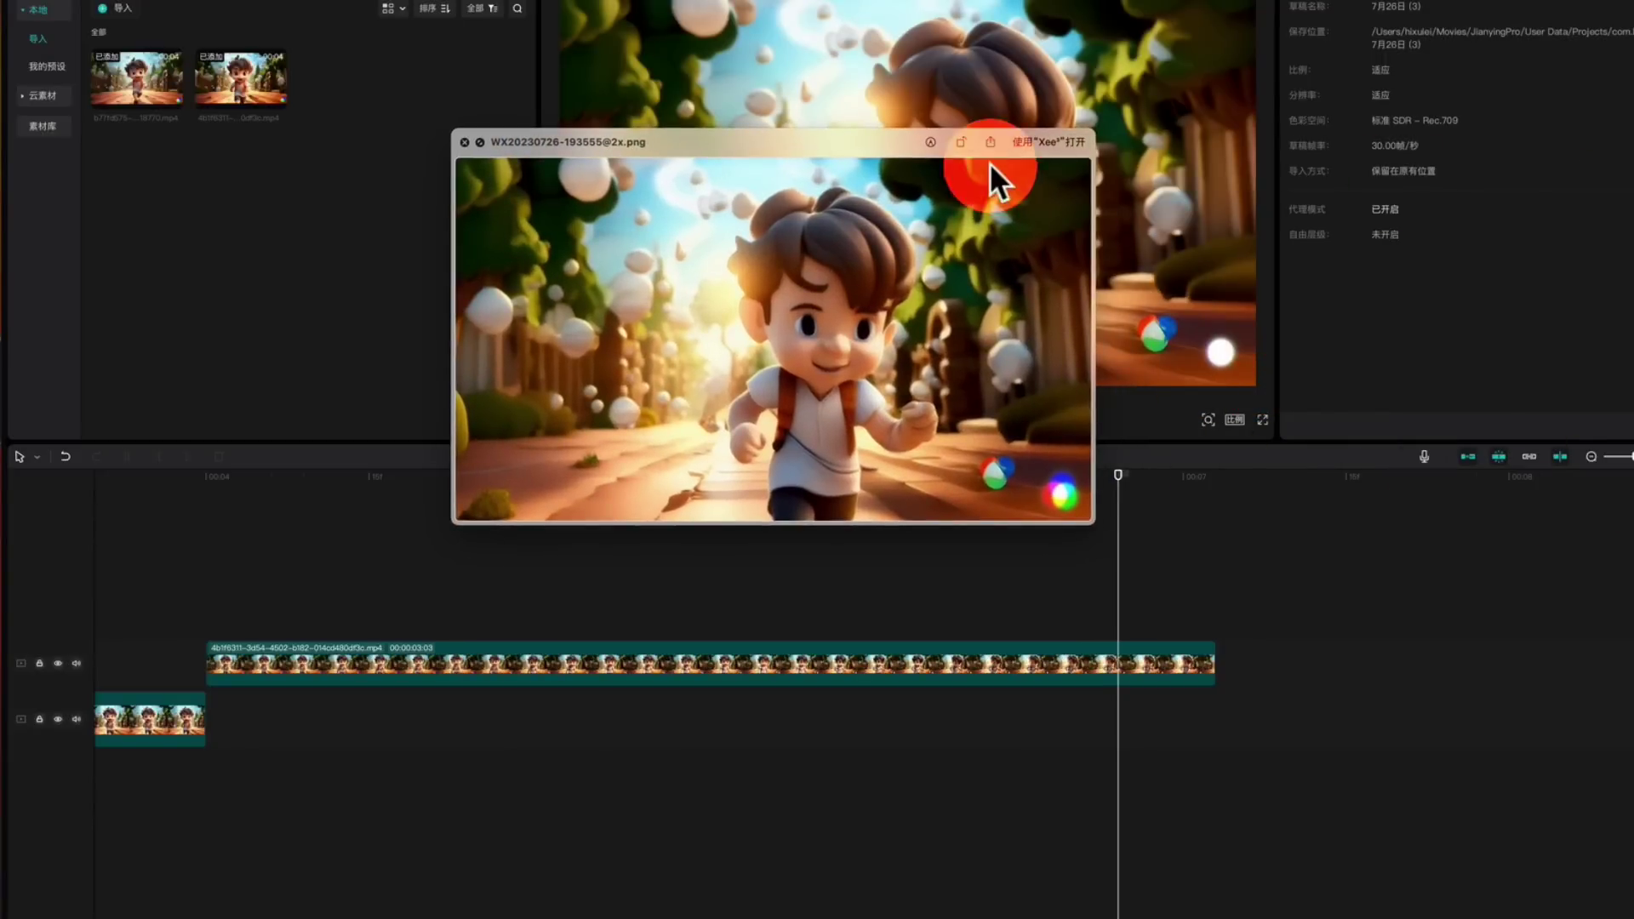
drag(857, 138, 717, 250)
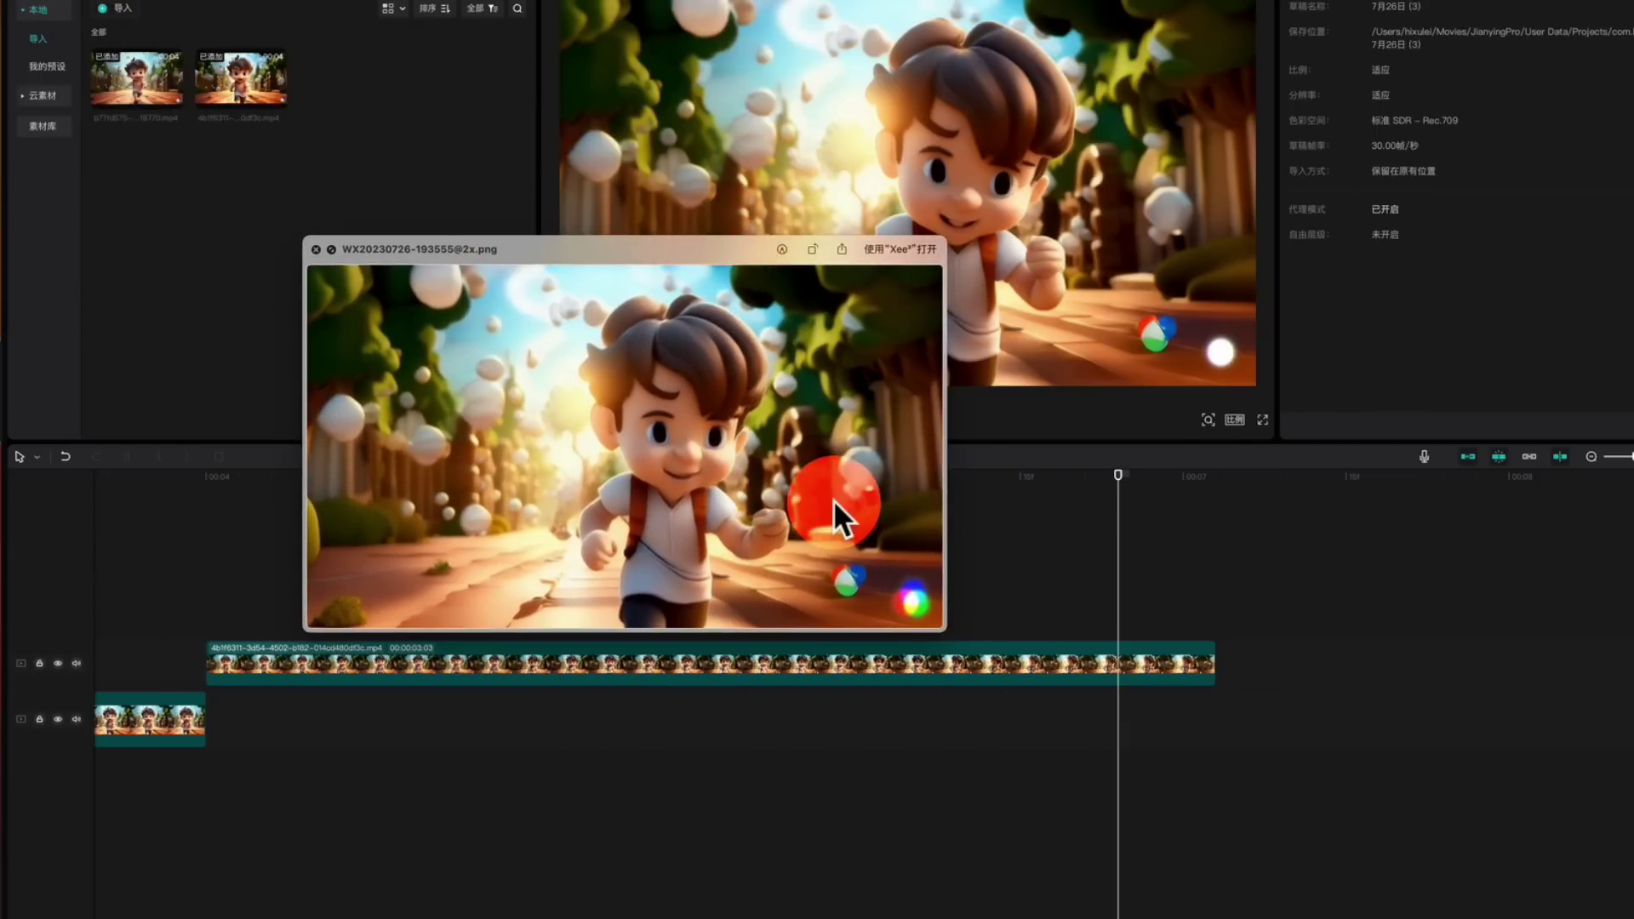
click(315, 249)
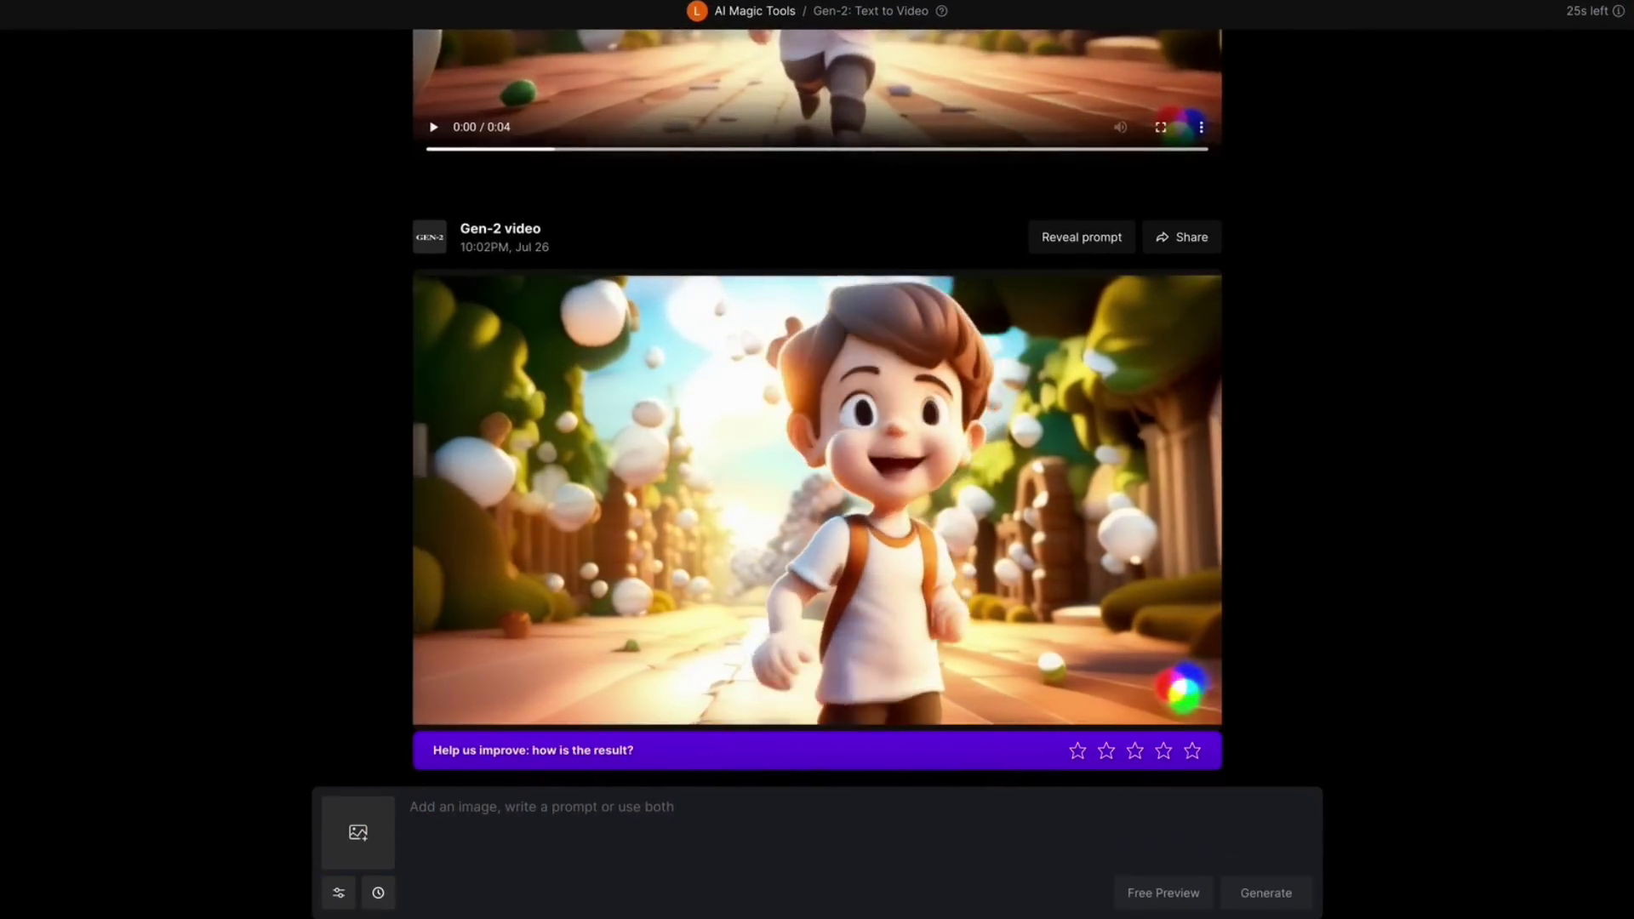
Step: Switch to Runway and add the captured frame screenshot as the Gen-2 image prompt
key(space)
key(space)
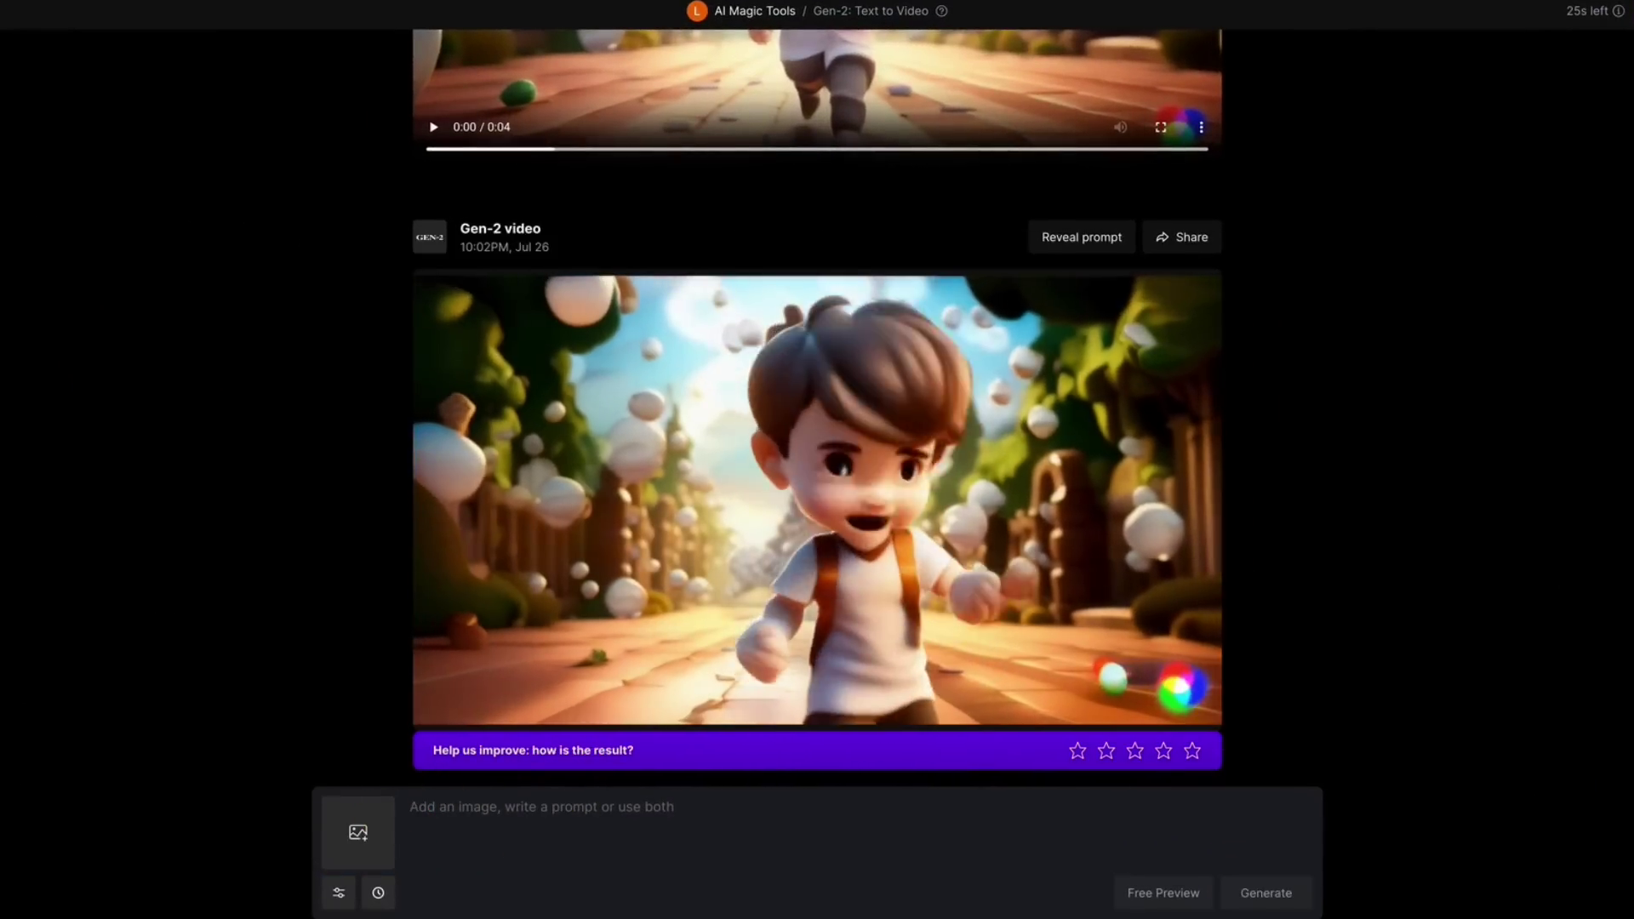
drag(380, 774, 366, 829)
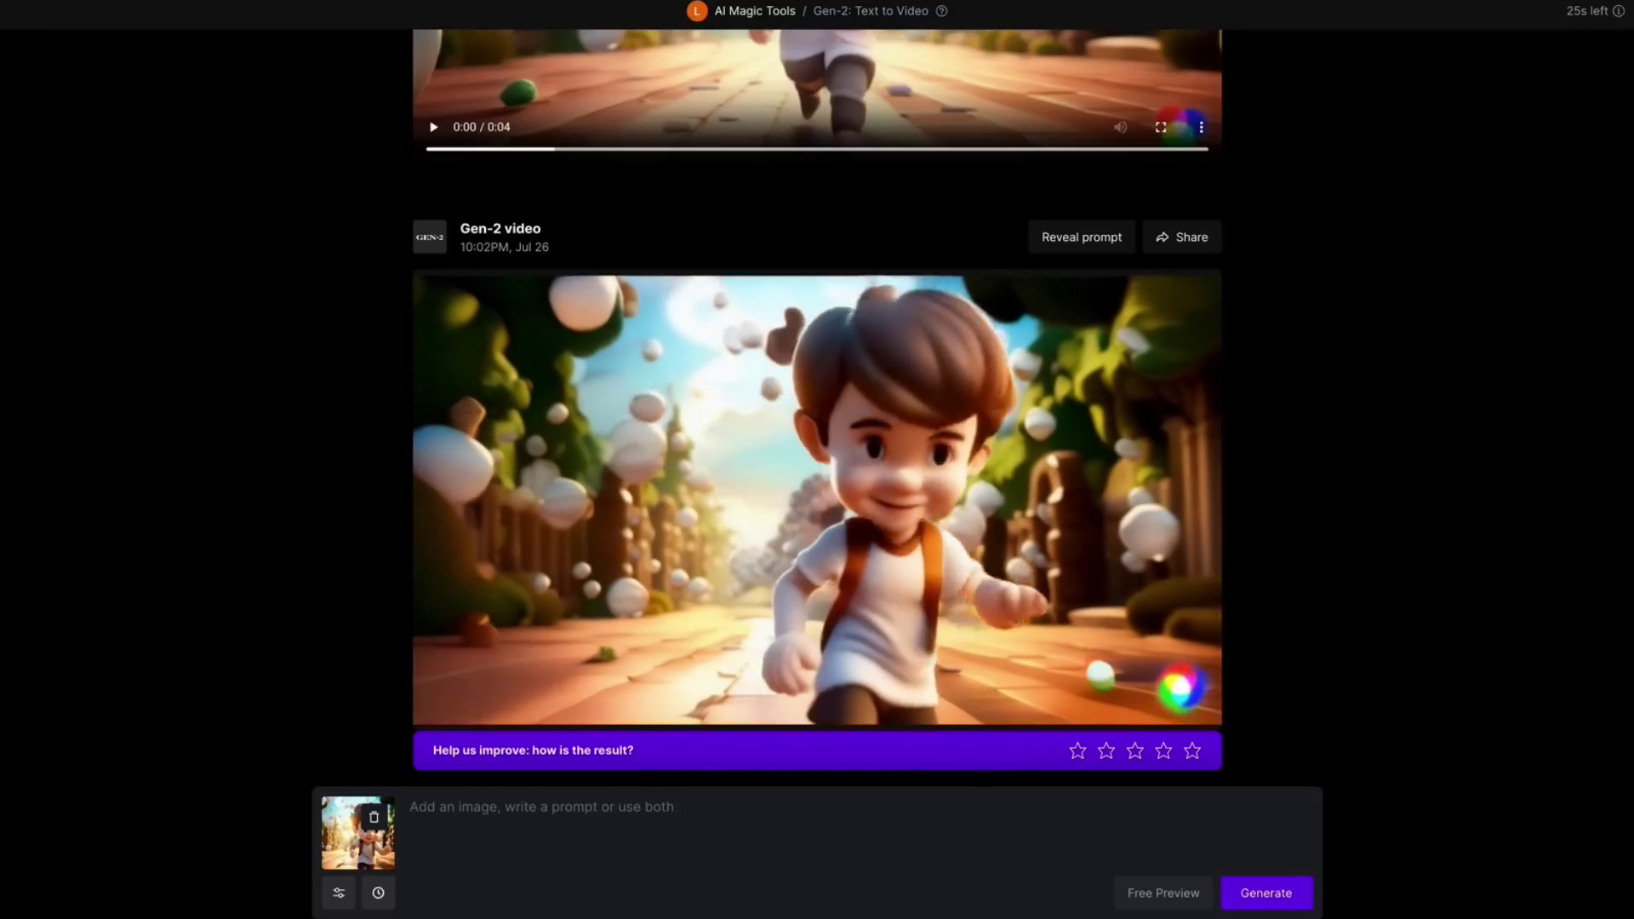
Step: Preview the b1bacc09 video and place it in Jianying on a new top track at the second clip's end
key(space)
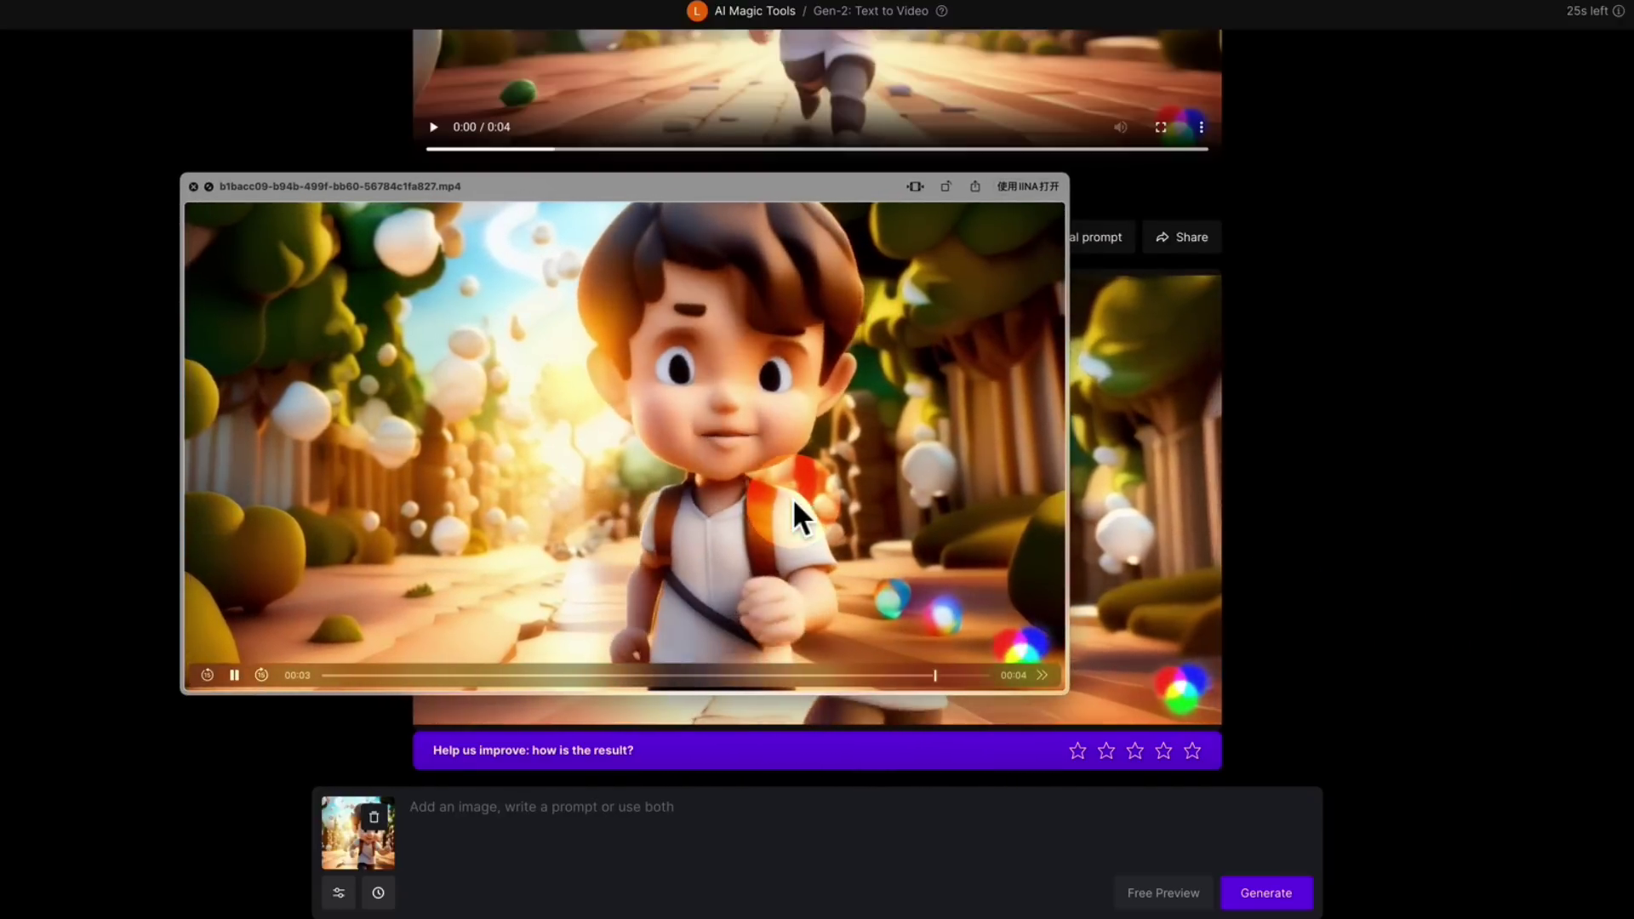
key(space)
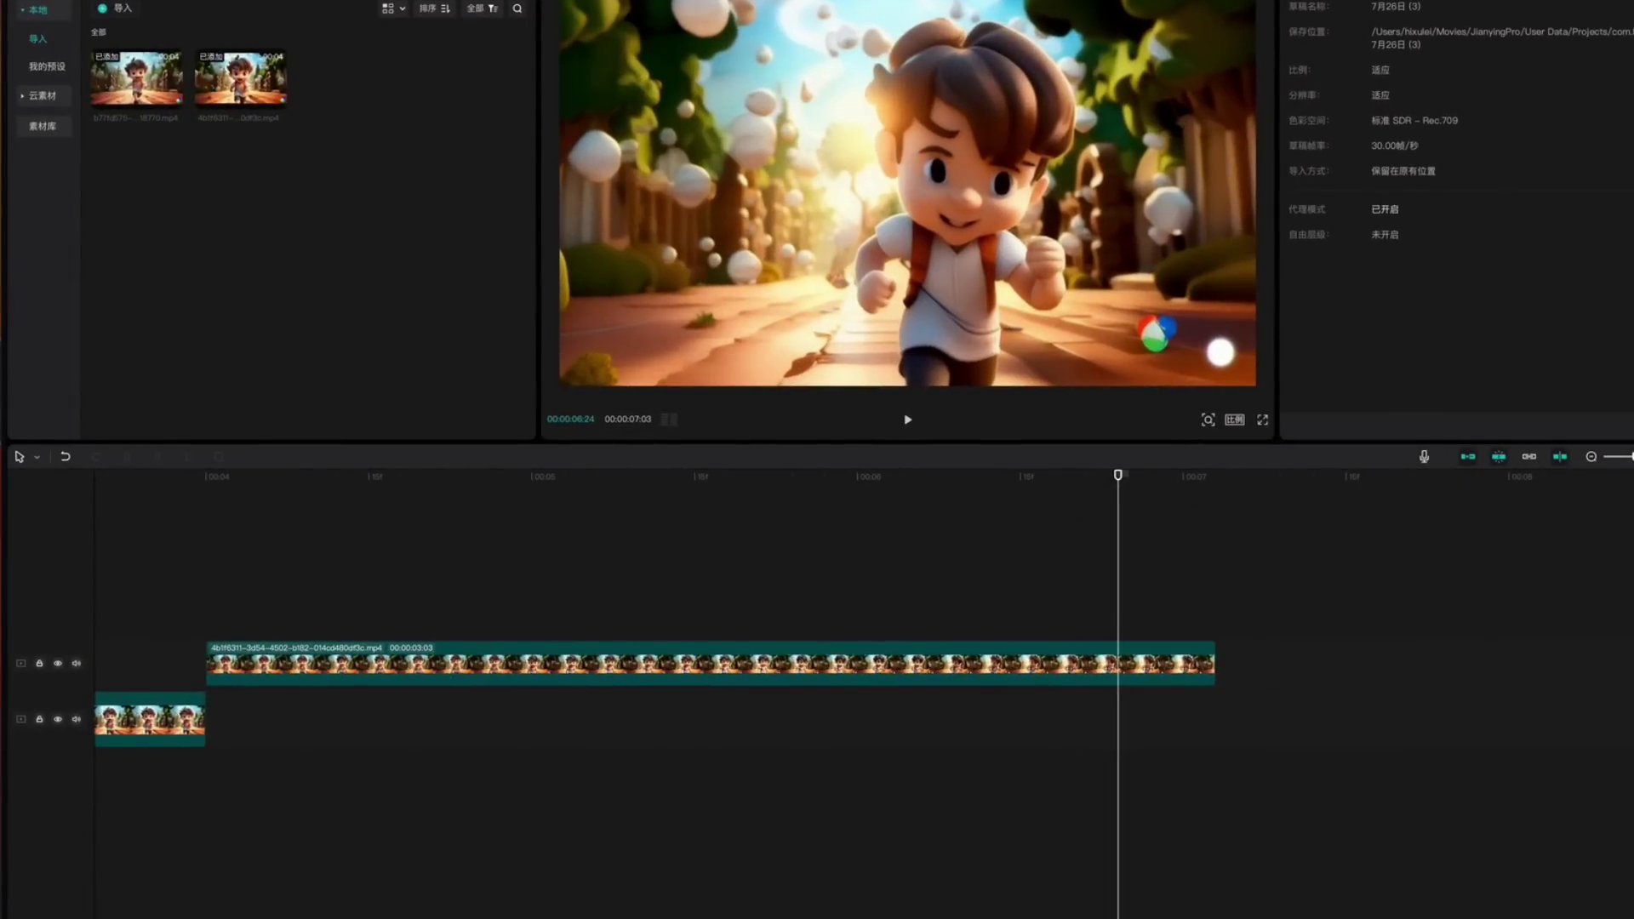
drag(1031, 589, 1258, 606)
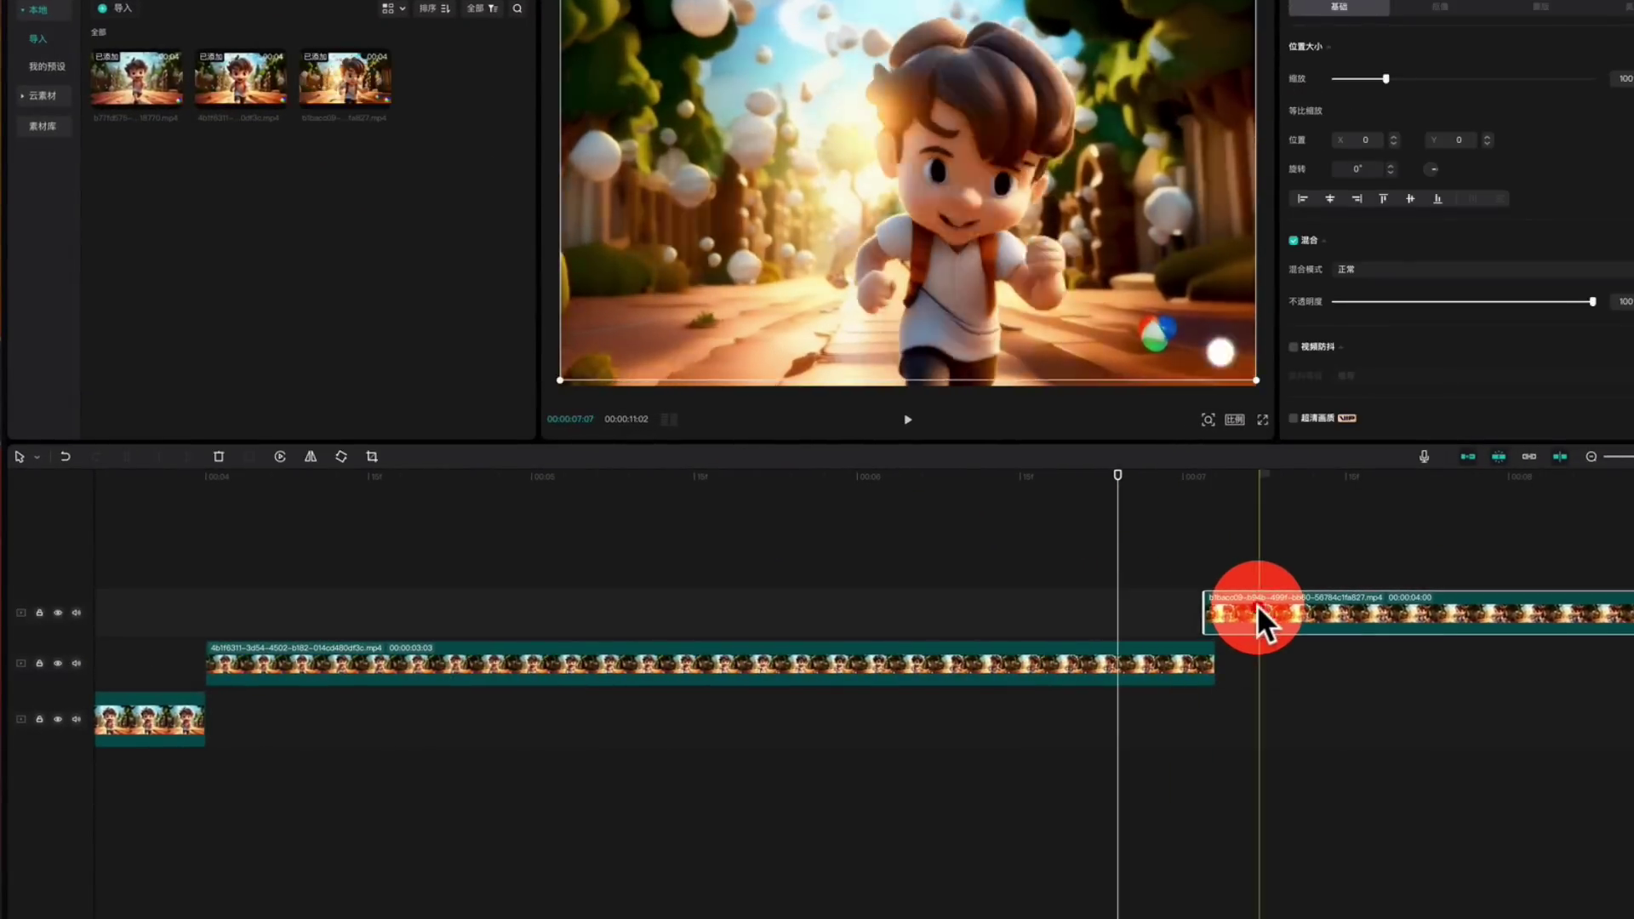
Step: Compare the frames around the second join and increase the third clip's height scale slightly
scroll(1090, 910, right, 3)
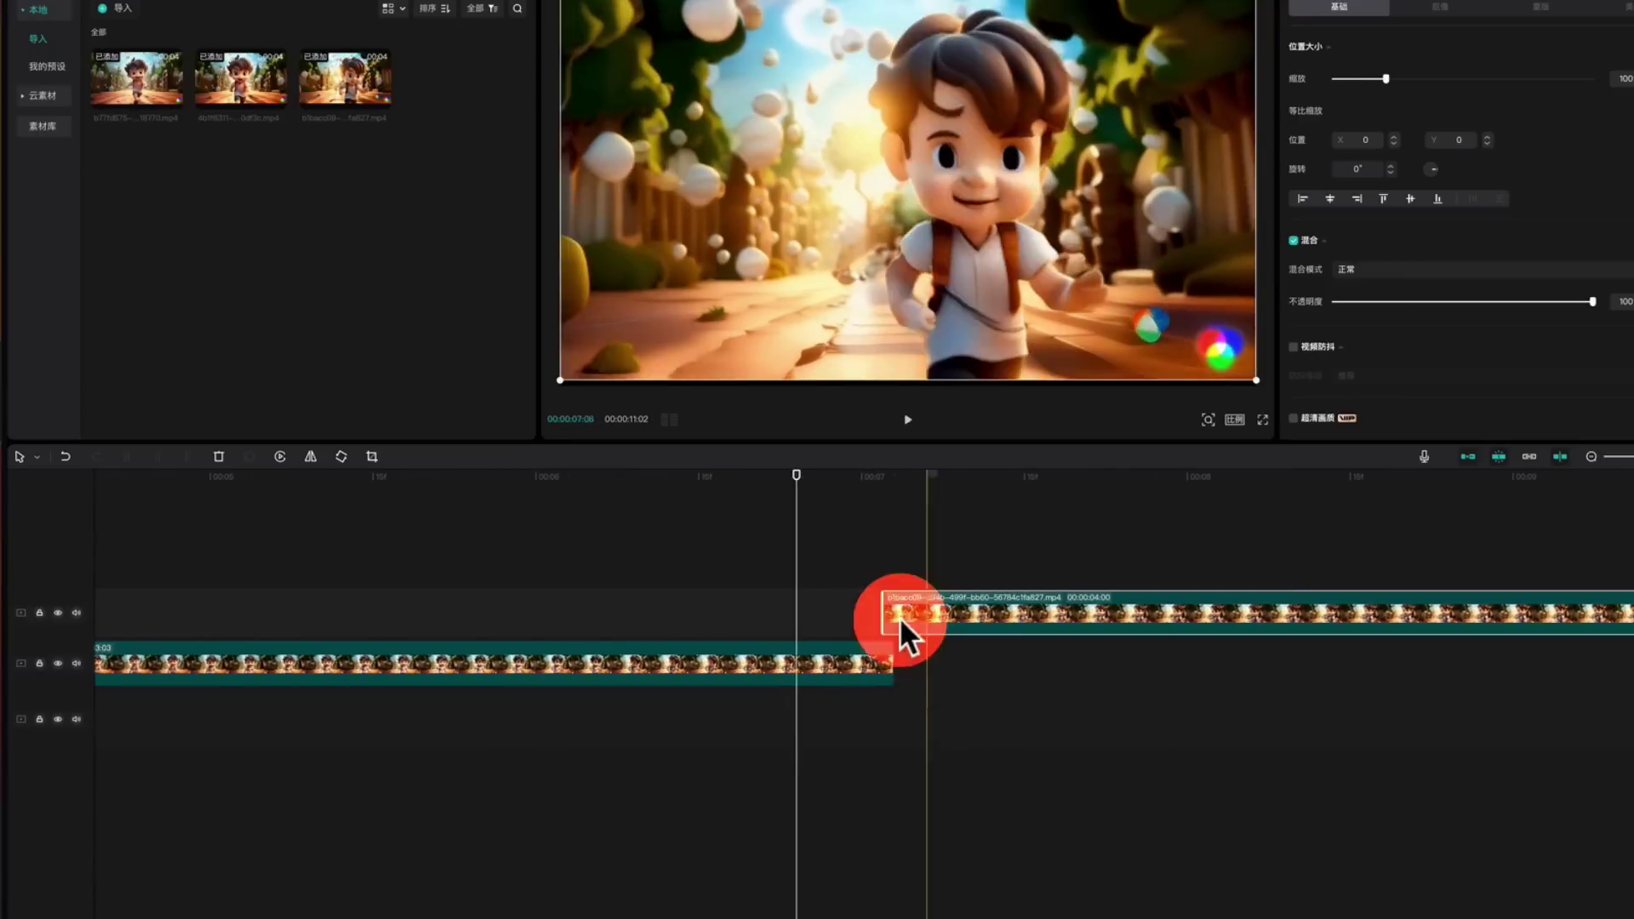
click(866, 572)
click(901, 587)
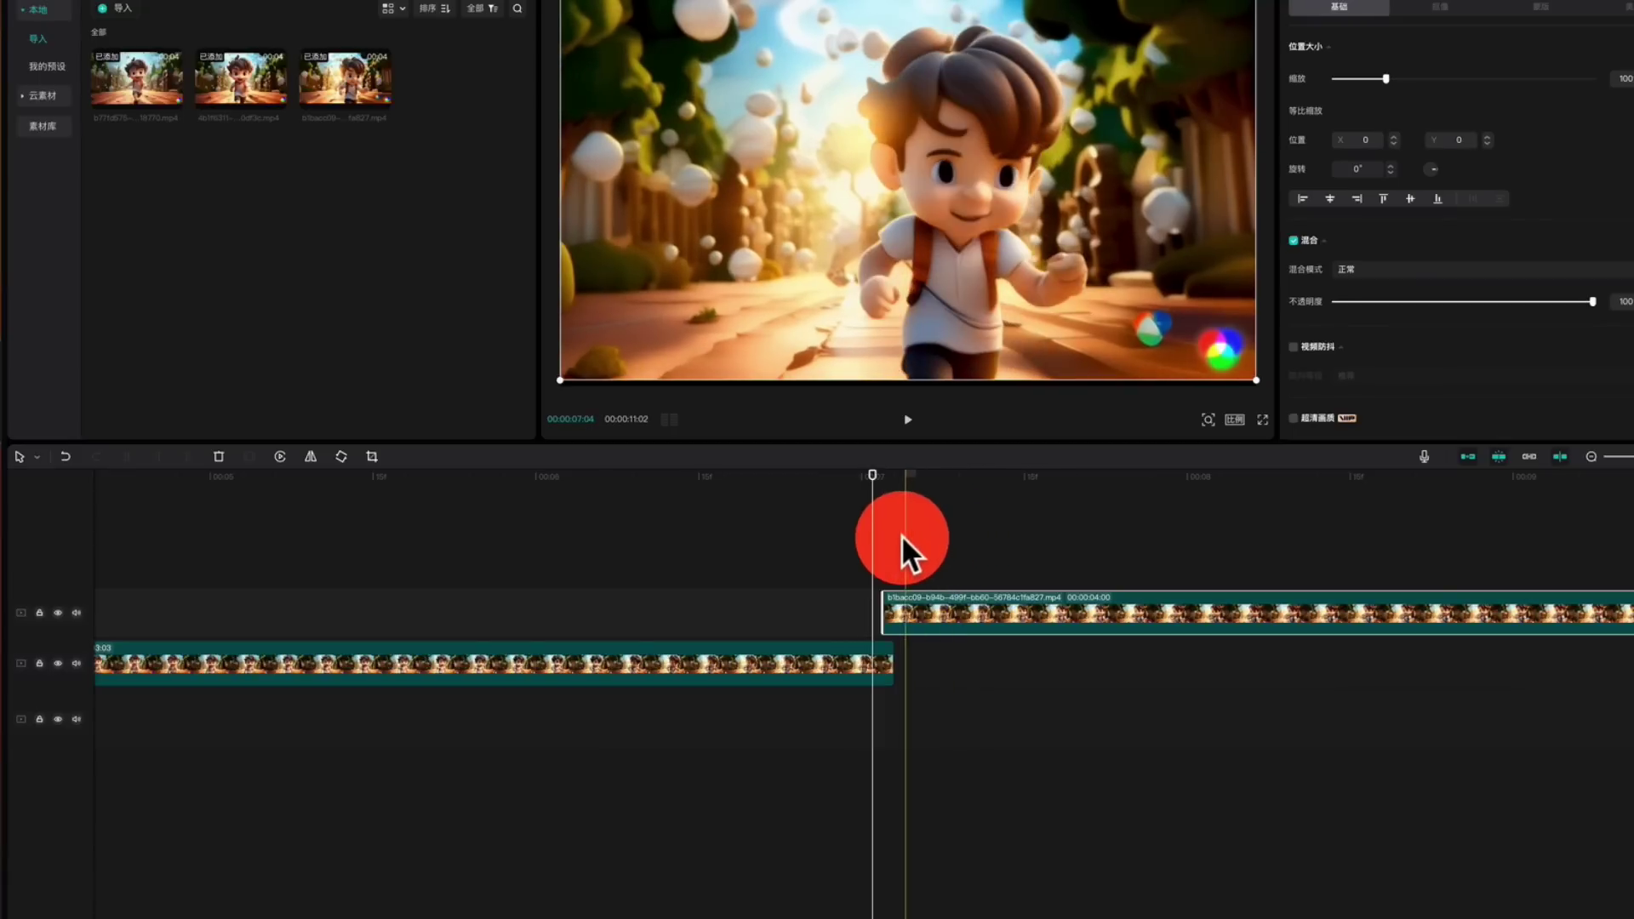
click(891, 533)
click(926, 623)
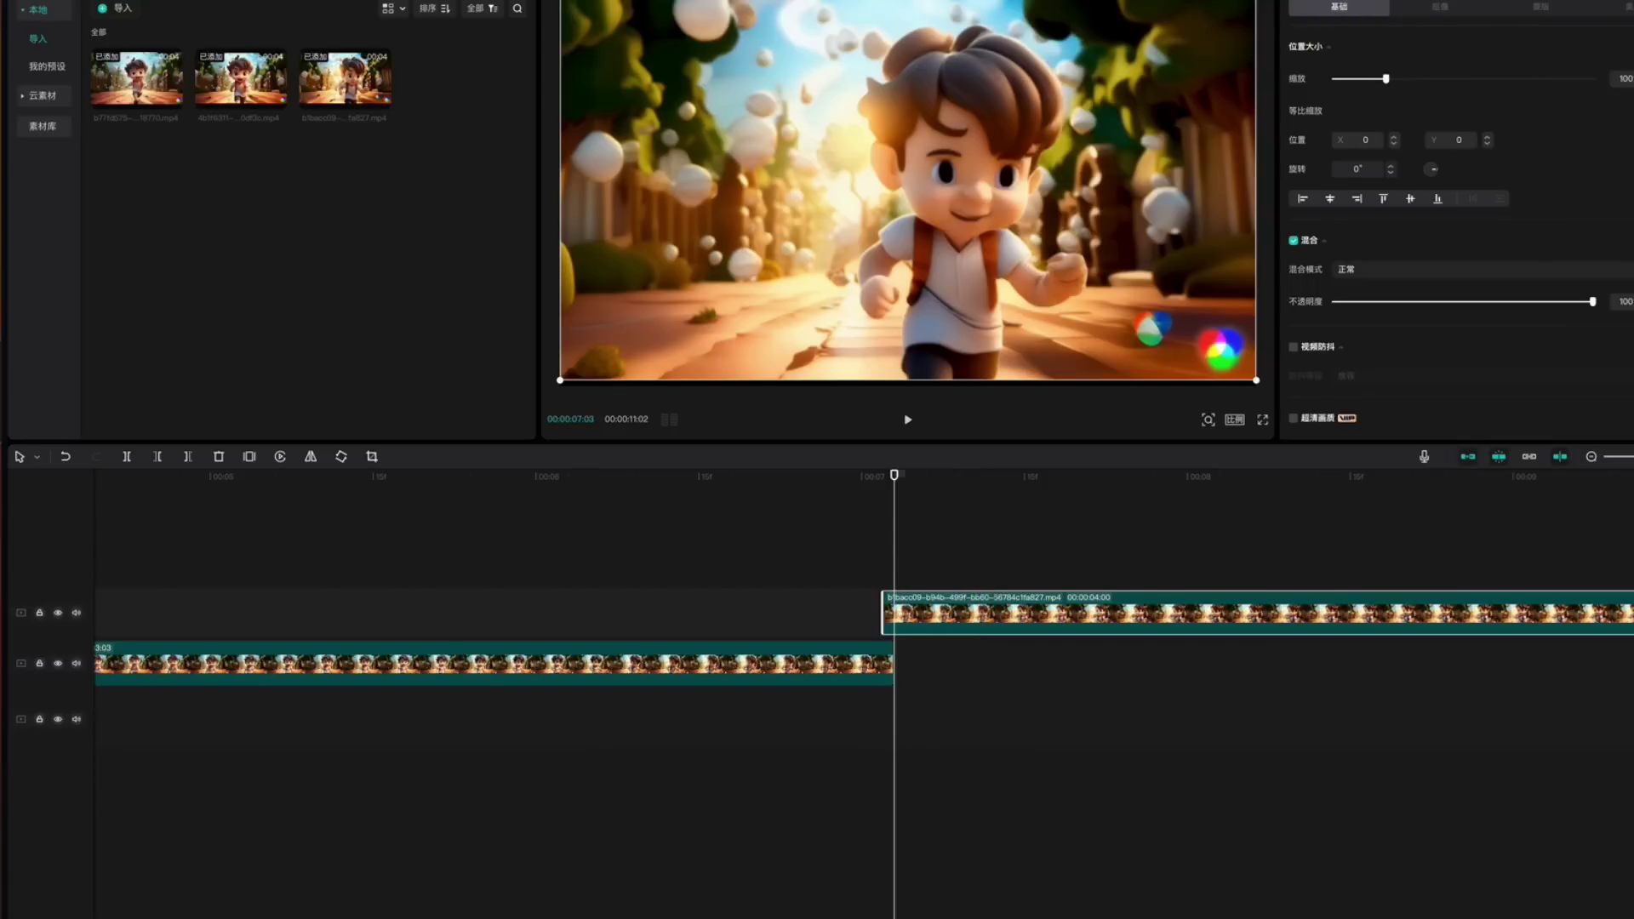
drag(1385, 111, 1387, 112)
Step: Play the timeline from before the second join through the third clip
click(840, 533)
key(space)
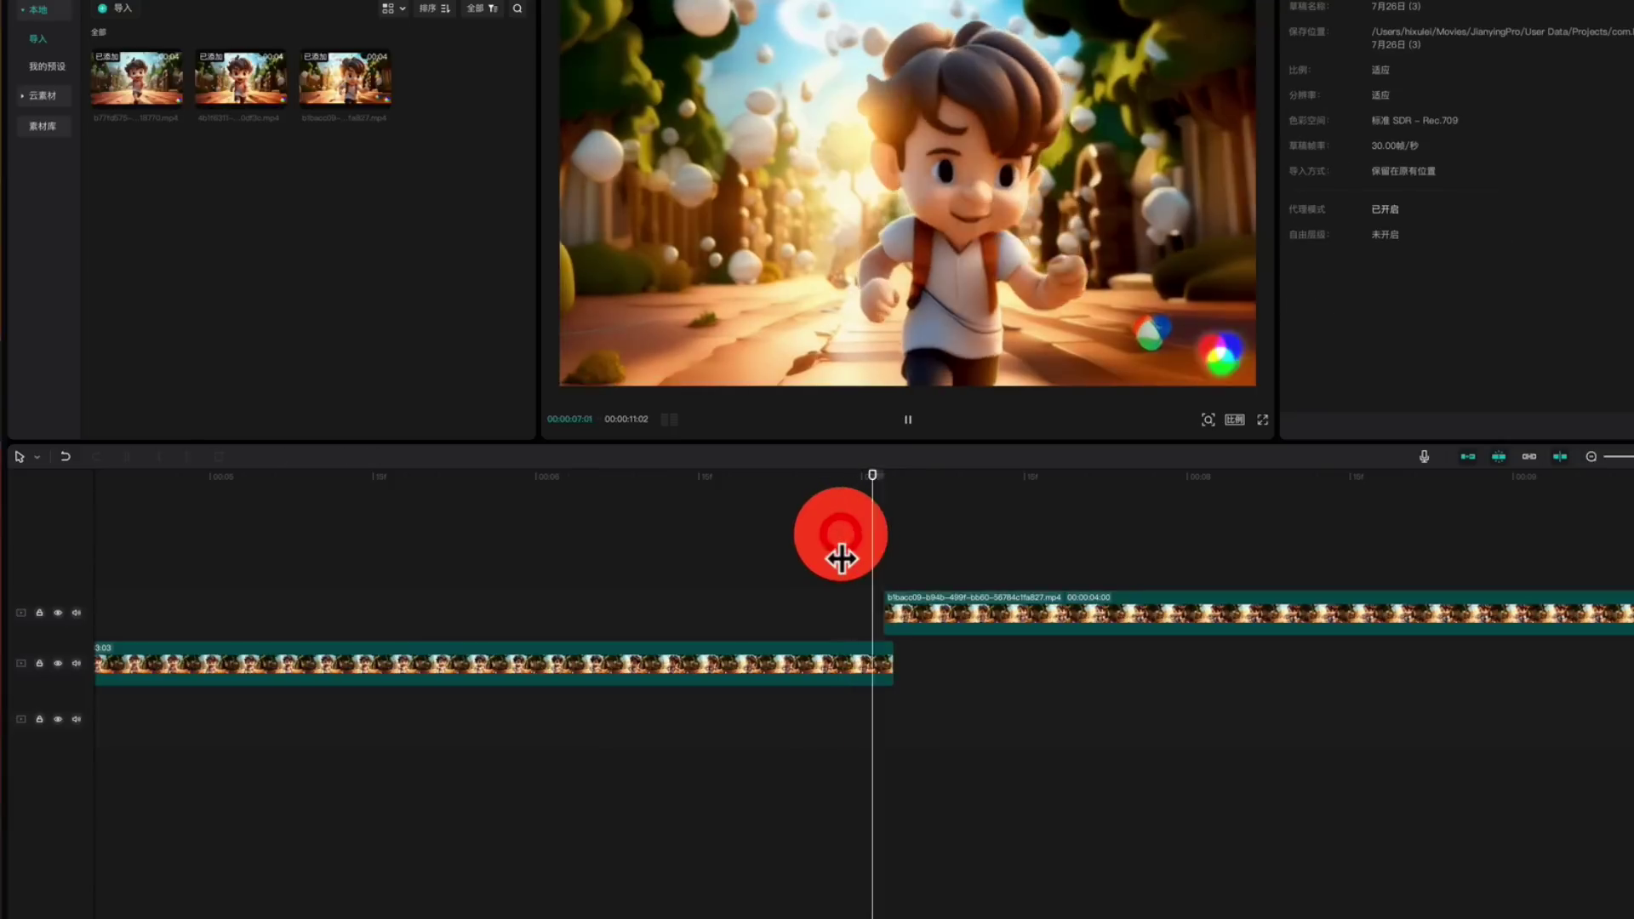
click(597, 527)
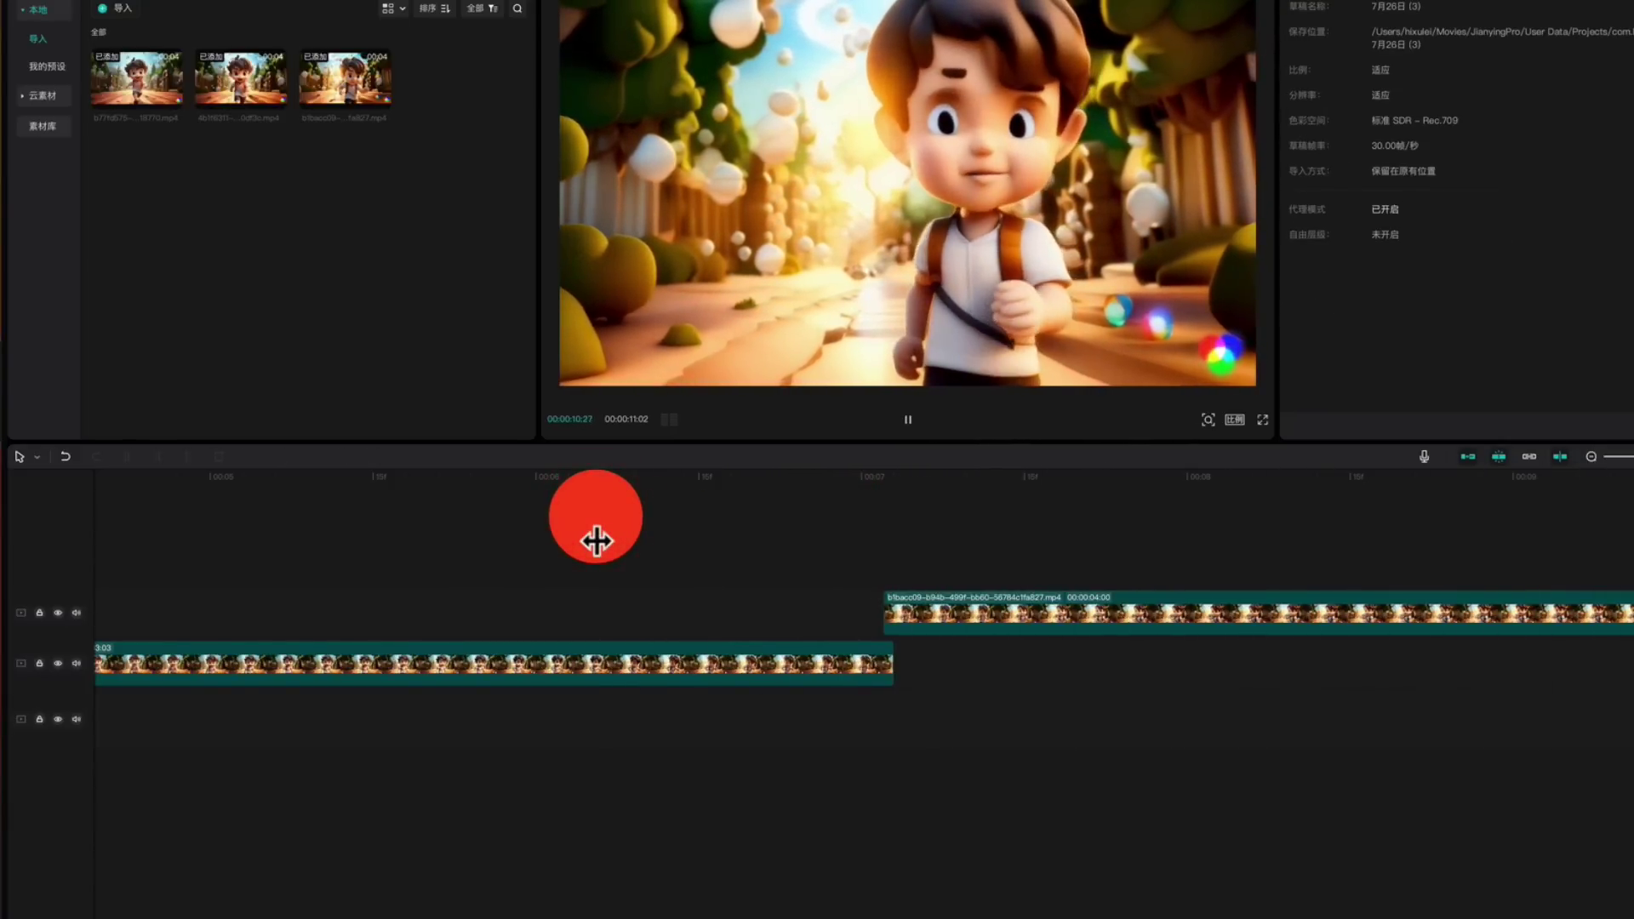
click(521, 516)
Step: Move the second and third clips down onto the main track, end to end after the first clip
key(super+minus)
key(super+minus)
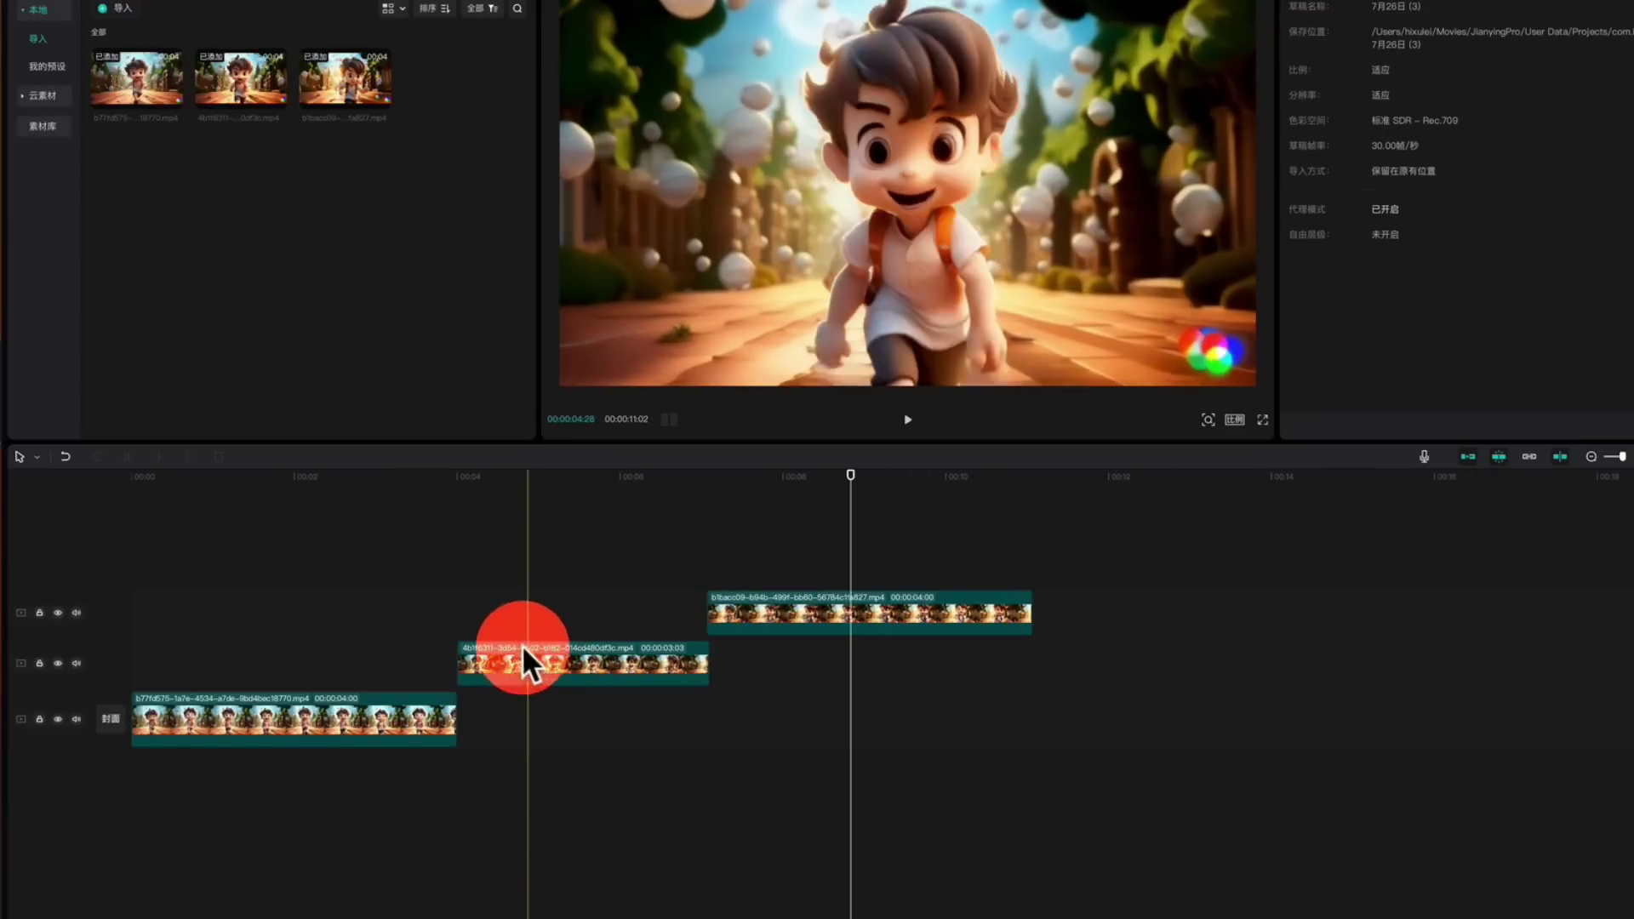
drag(523, 646, 500, 698)
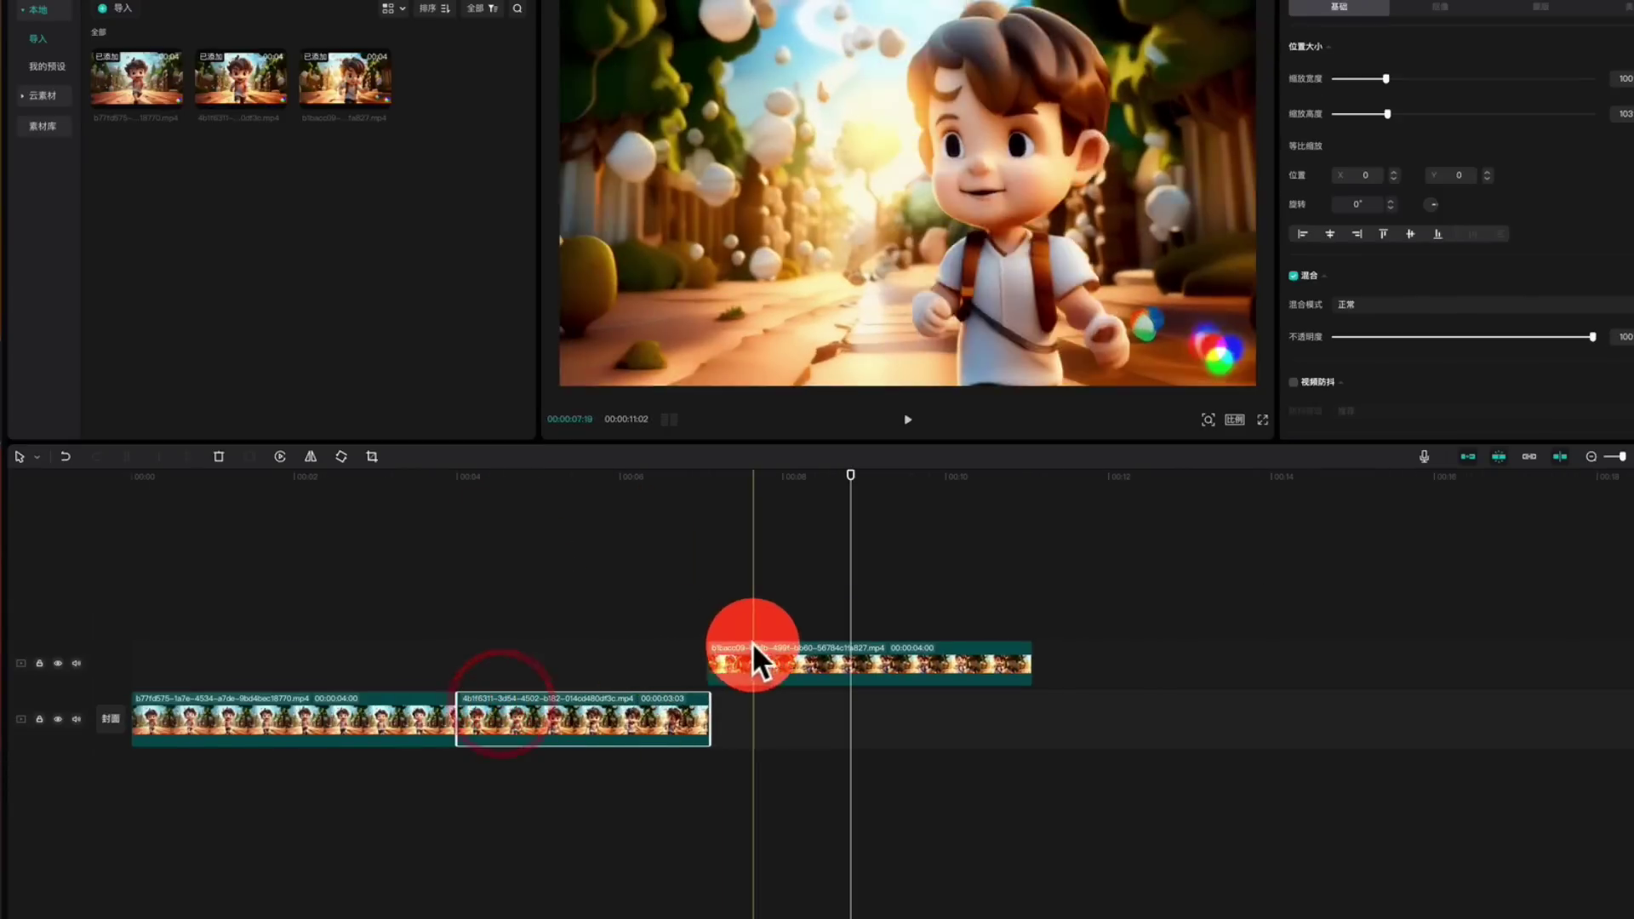
drag(753, 644, 758, 715)
Step: Play part of the joined three-clip sequence on the main track
drag(1141, 633, 14, 809)
click(318, 679)
key(space)
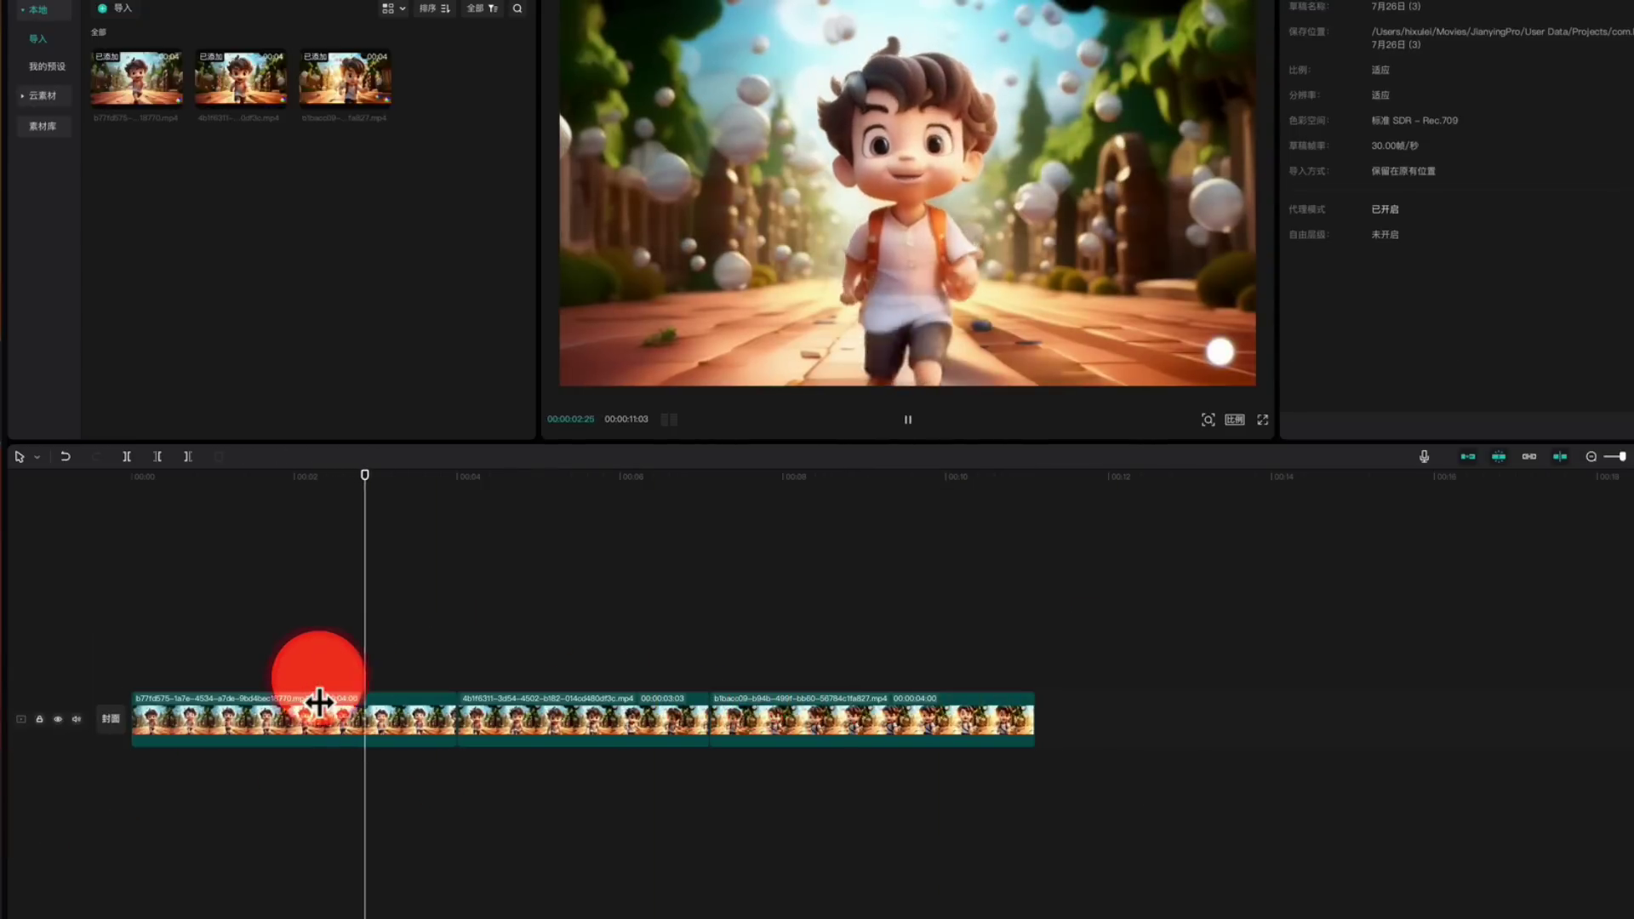
key(space)
Step: Select all three clips on the main track and combine them into one compound clip
drag(1143, 636, 184, 769)
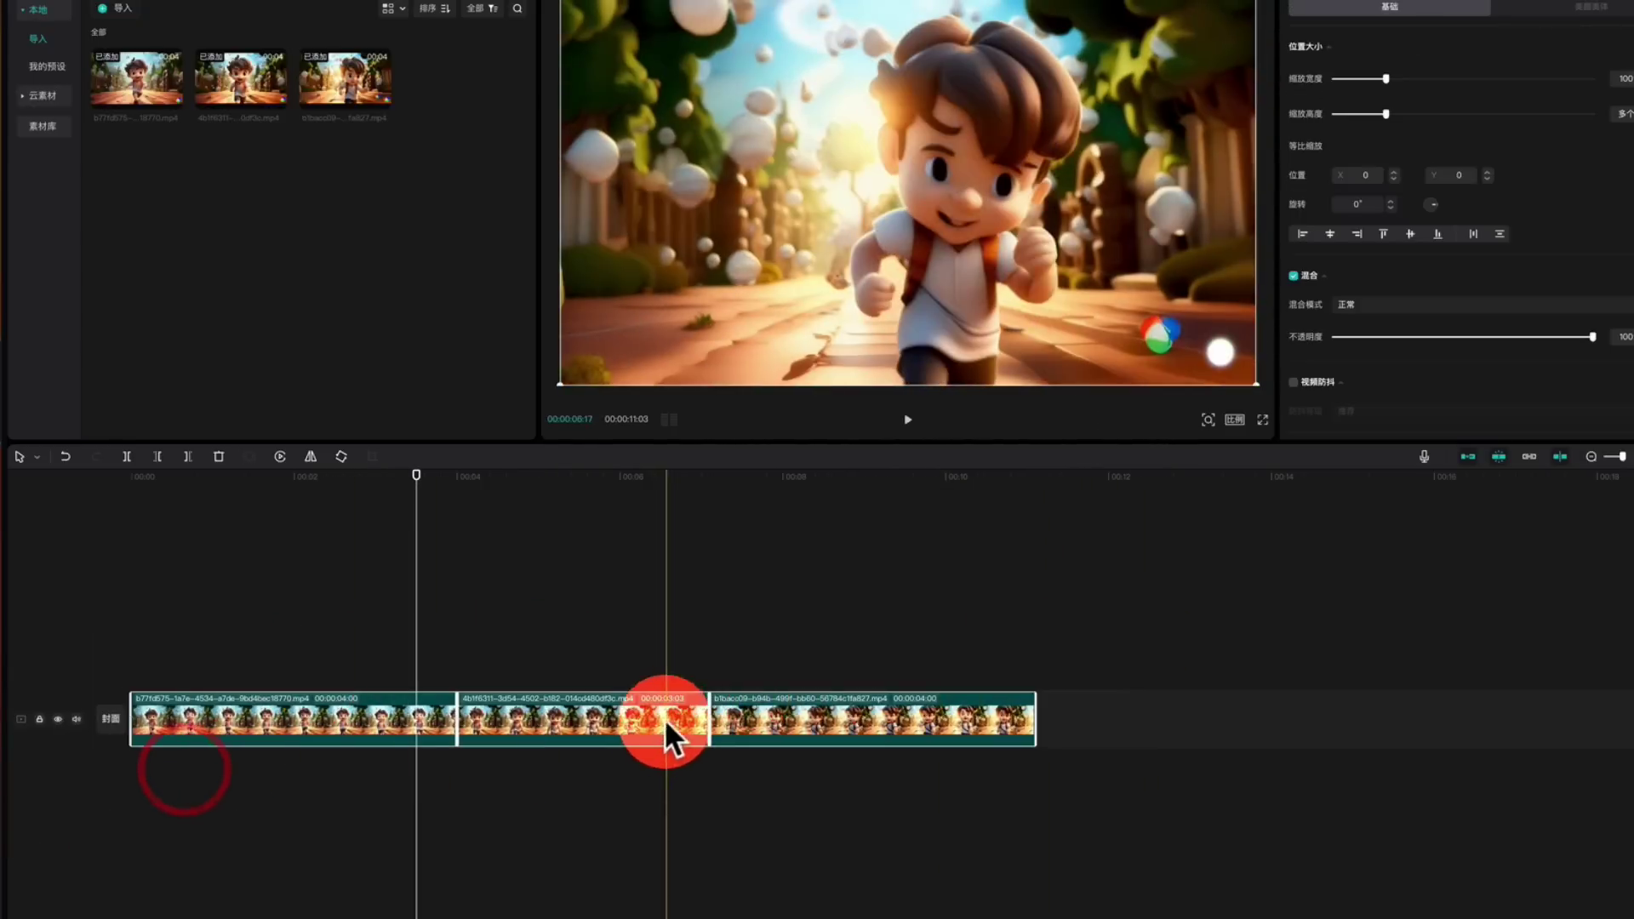
right_click(663, 718)
click(694, 696)
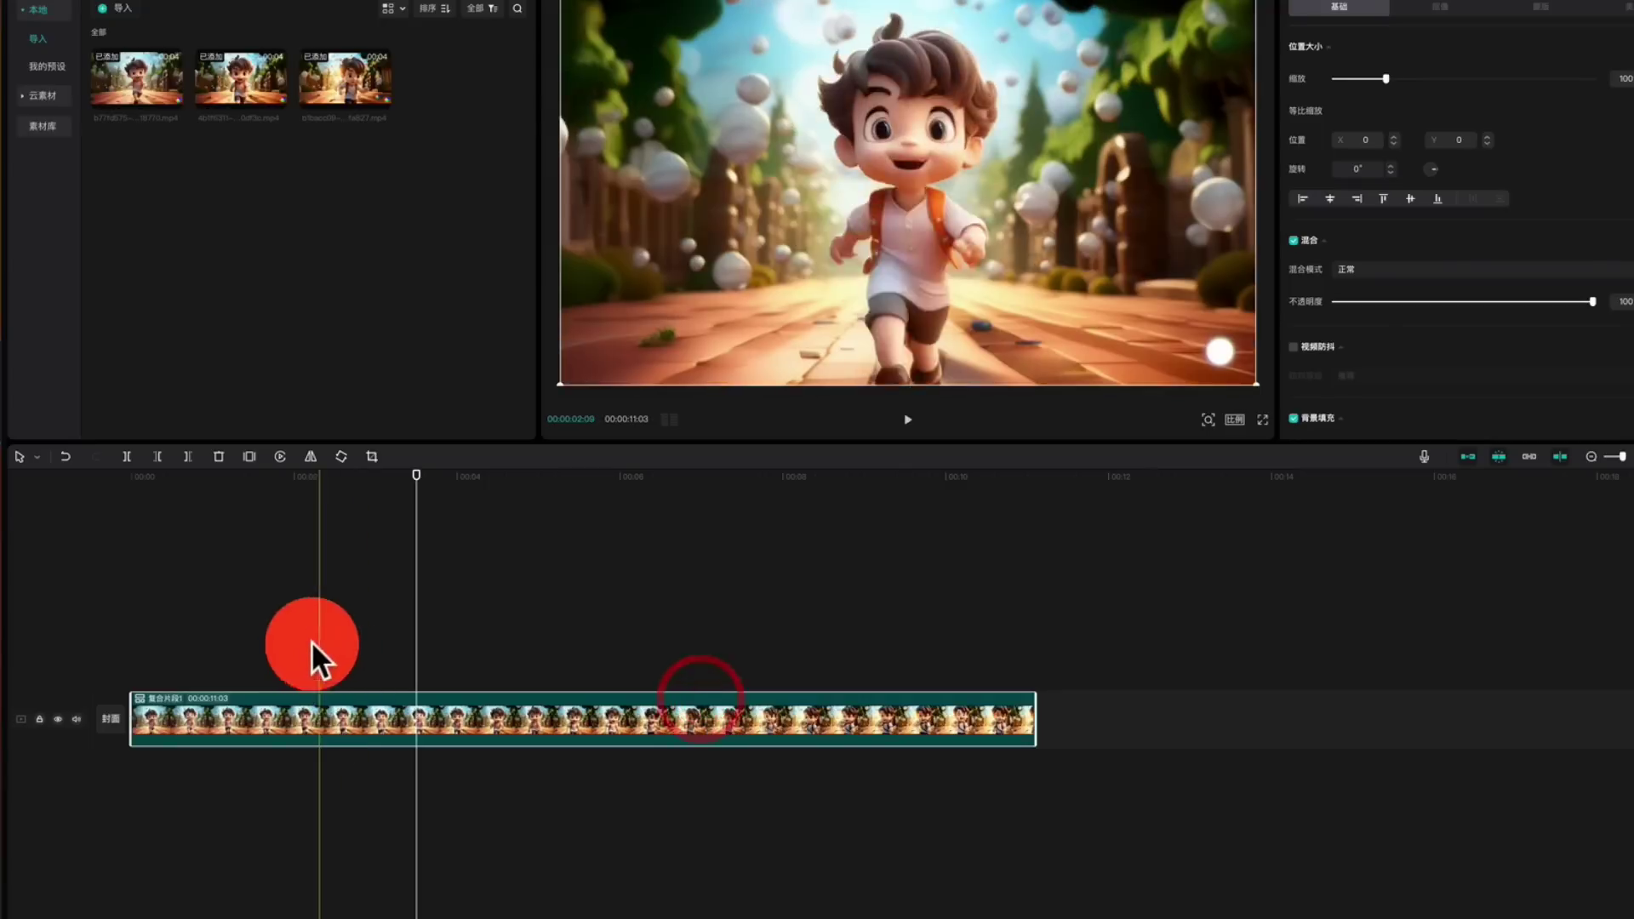
Step: Set the compound clip's playback speed to 1.6x and play the sped-up clip from the start
click(315, 716)
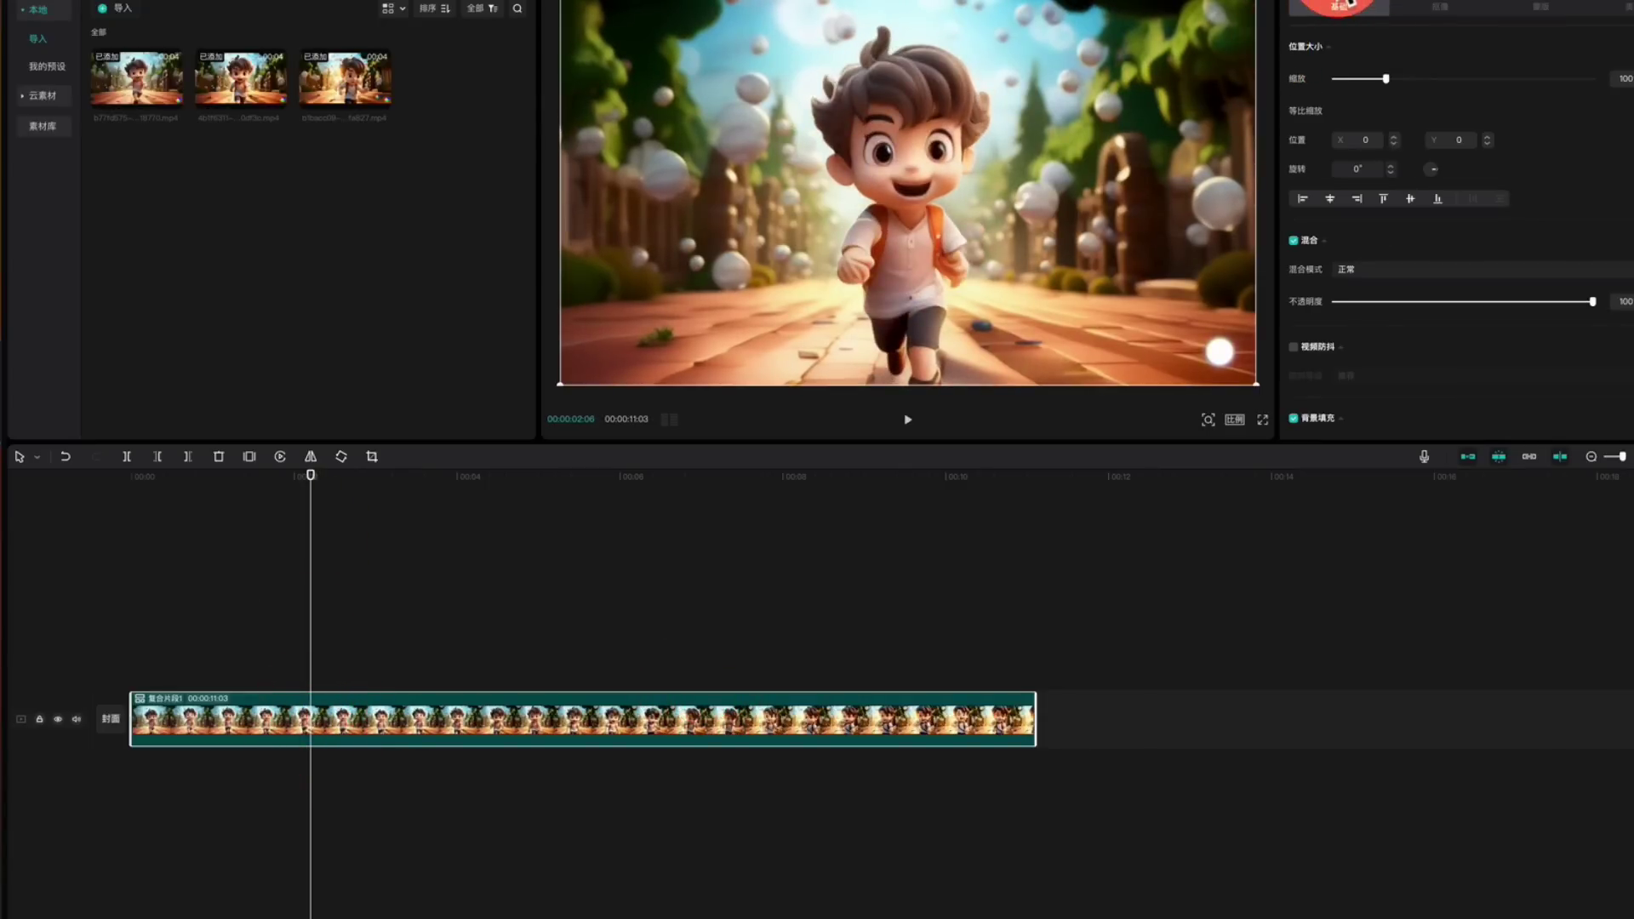
drag(1375, 64, 1395, 66)
click(119, 600)
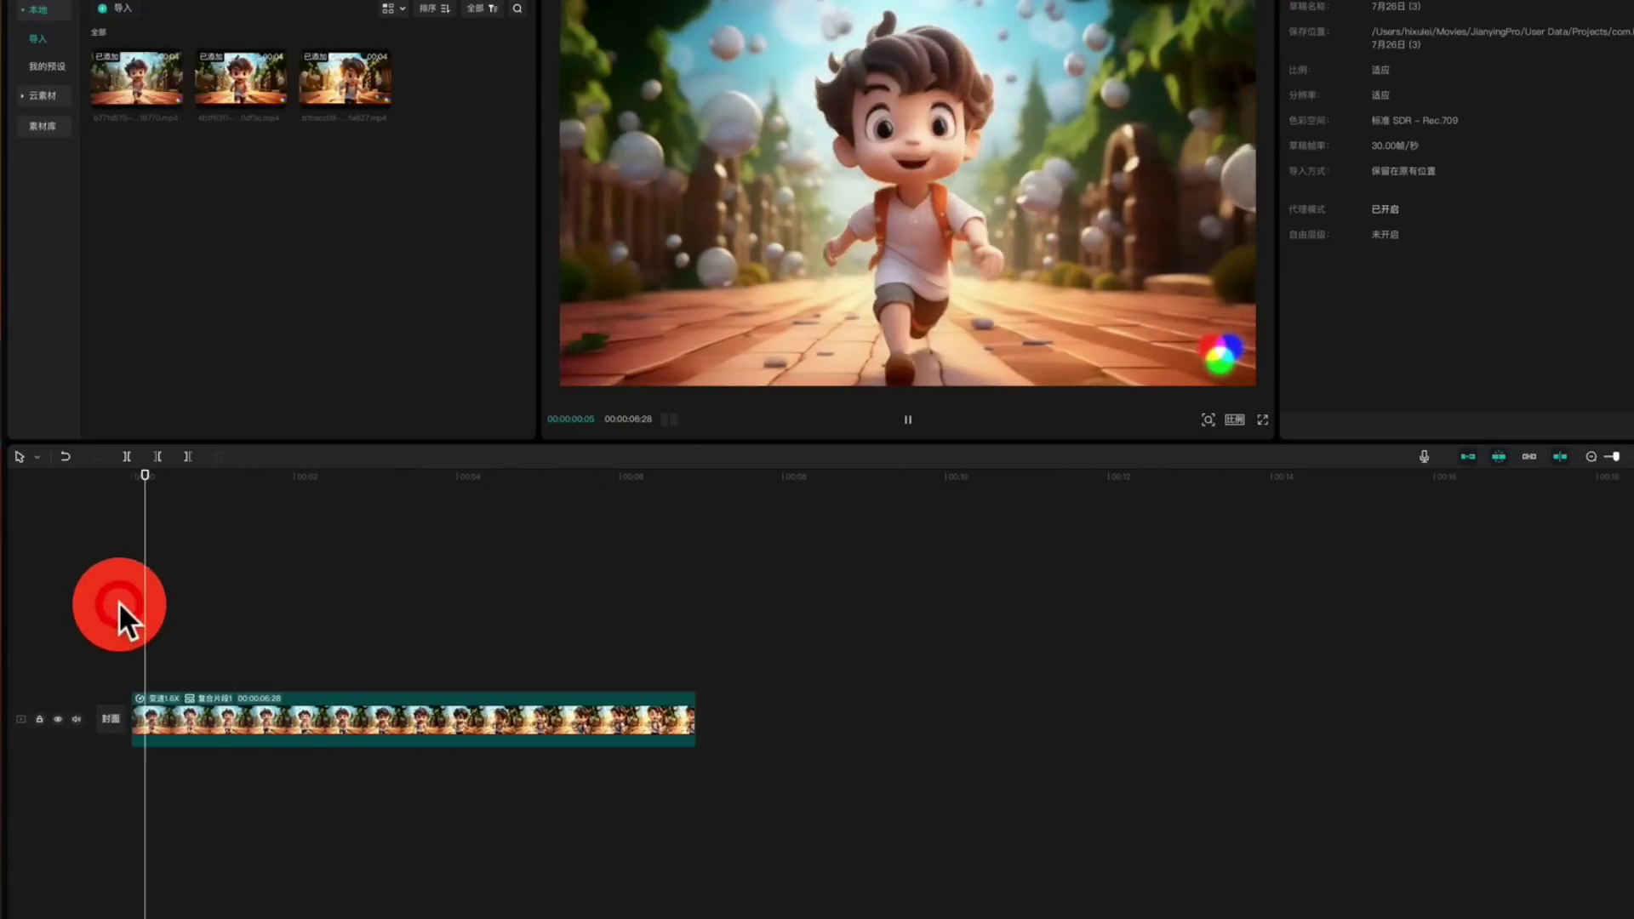
key(space)
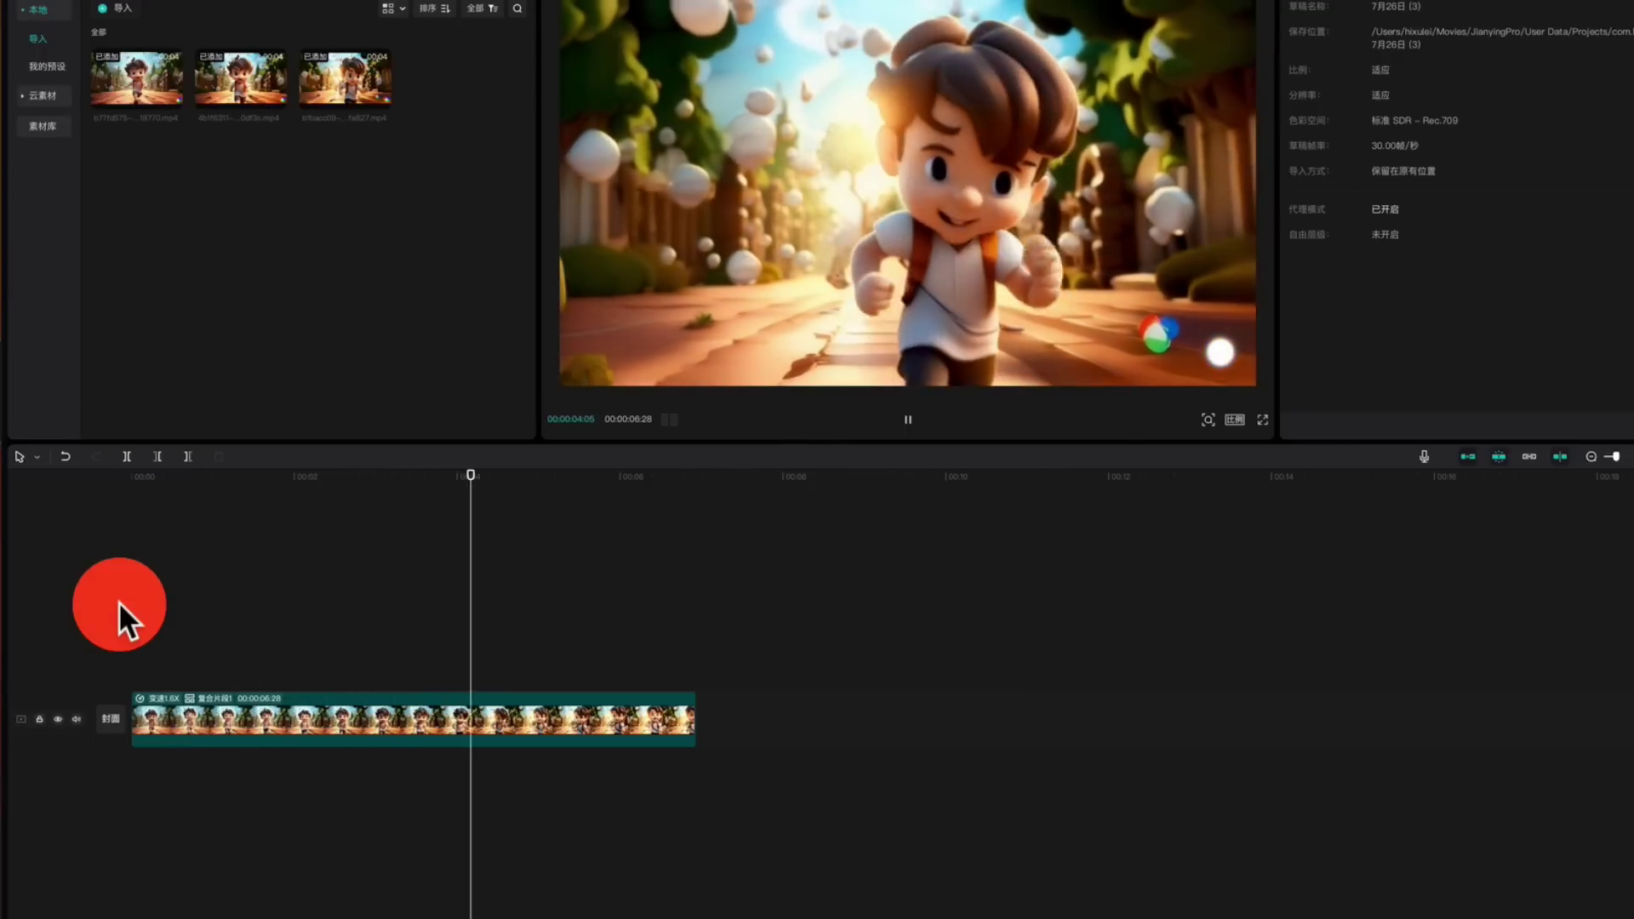
key(space)
Step: Search the sticker library for "录像"
click(321, 705)
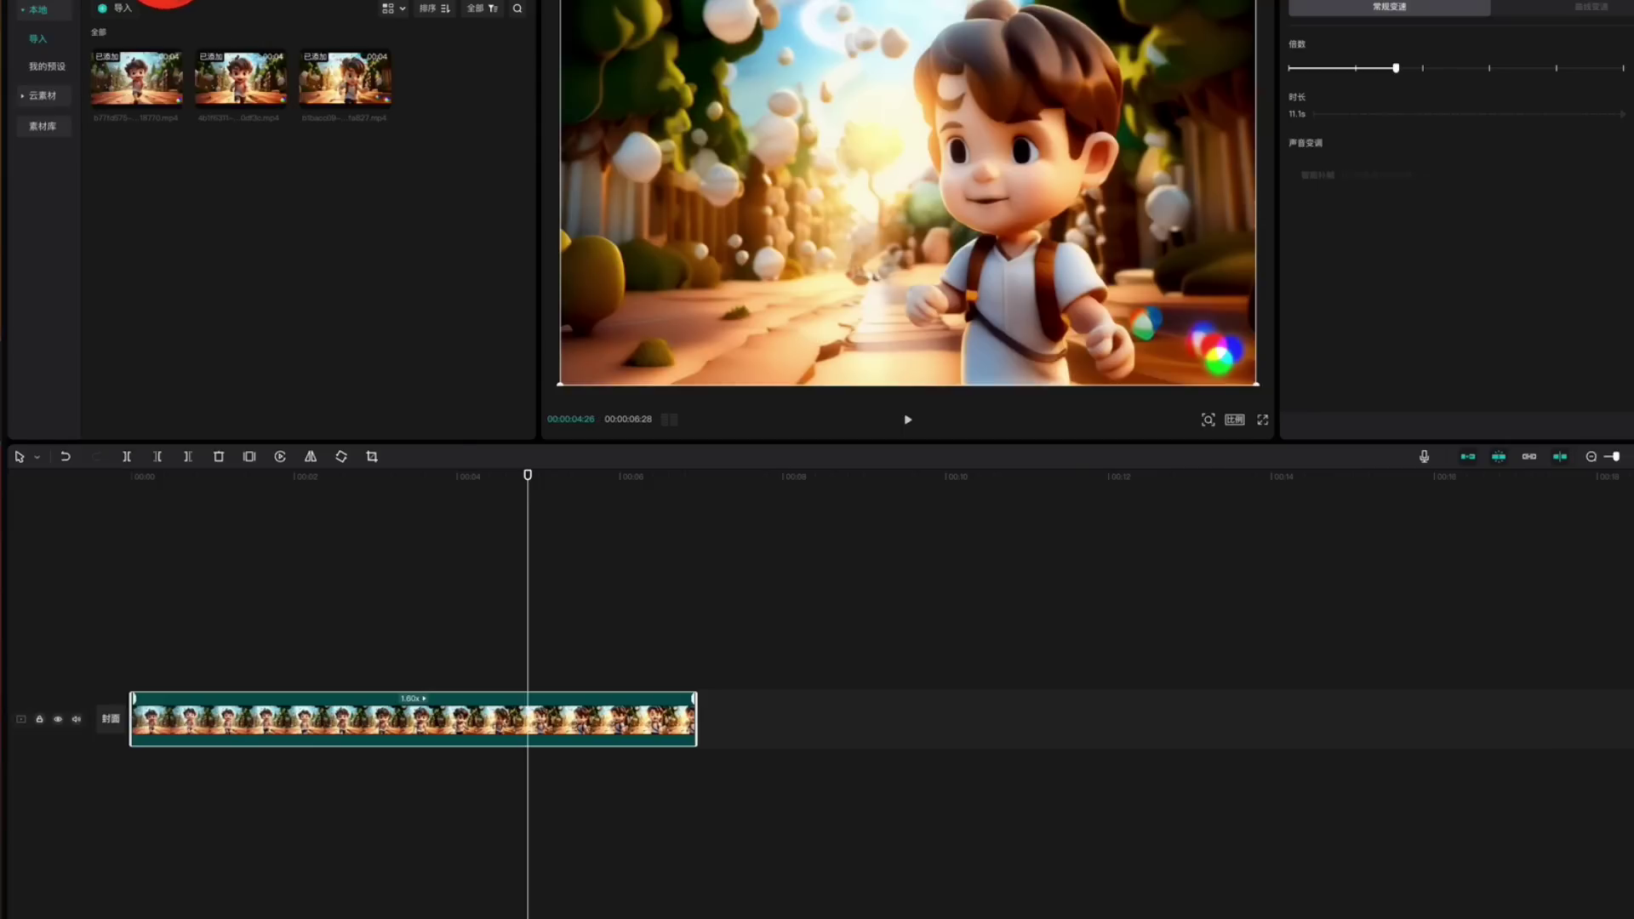
click(166, 2)
click(195, 12)
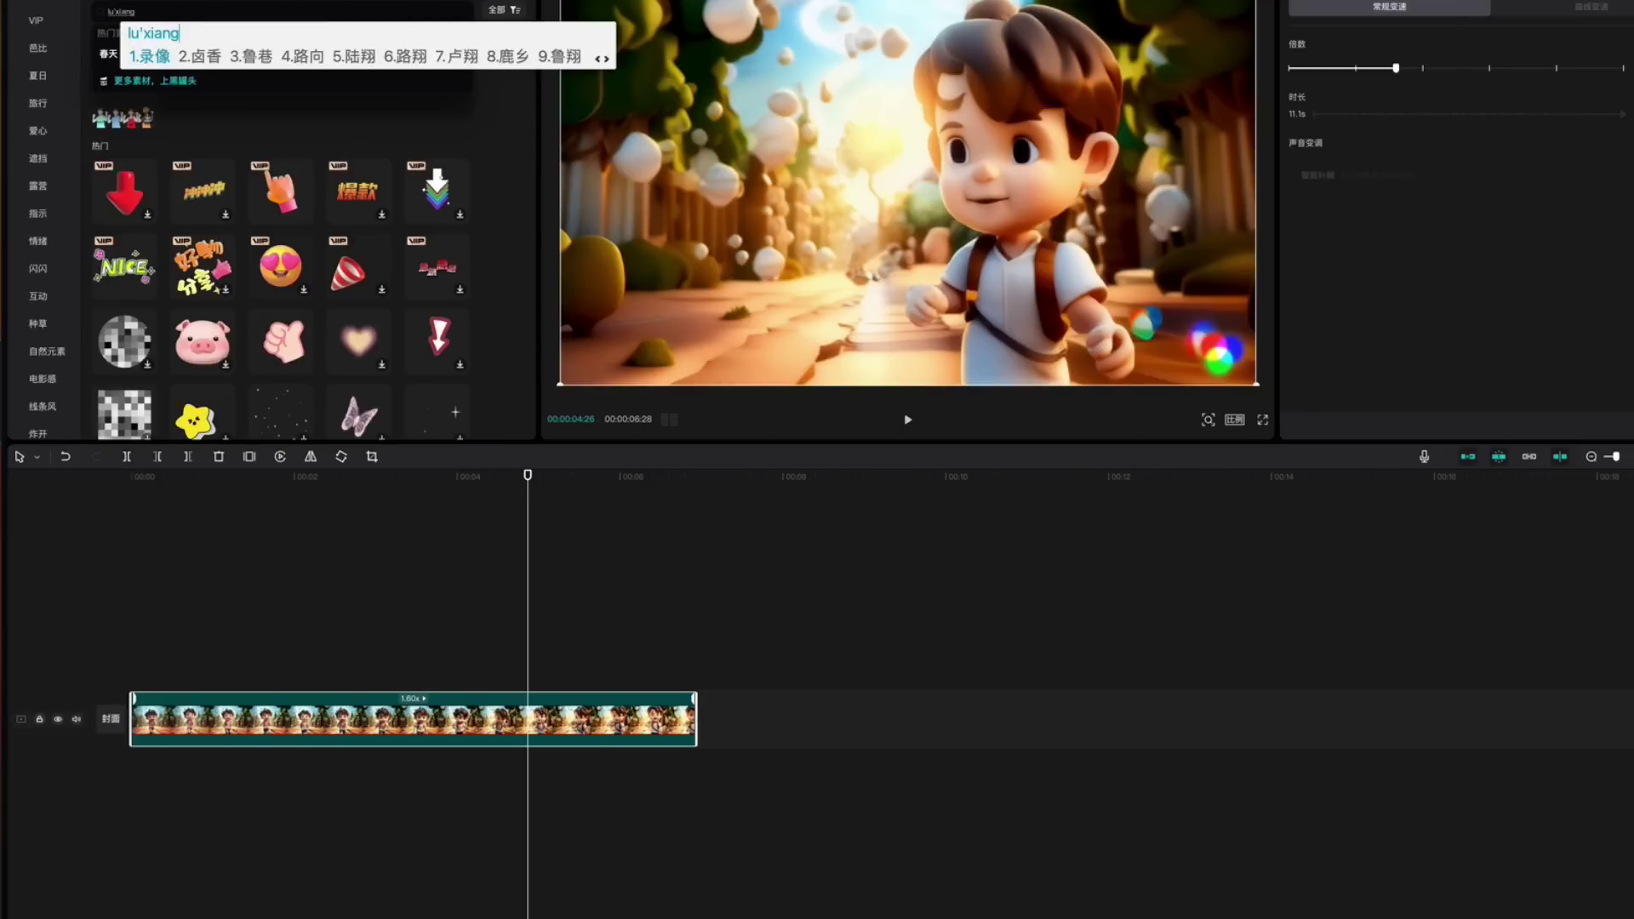
text(luxiang)
key(space)
key(Return)
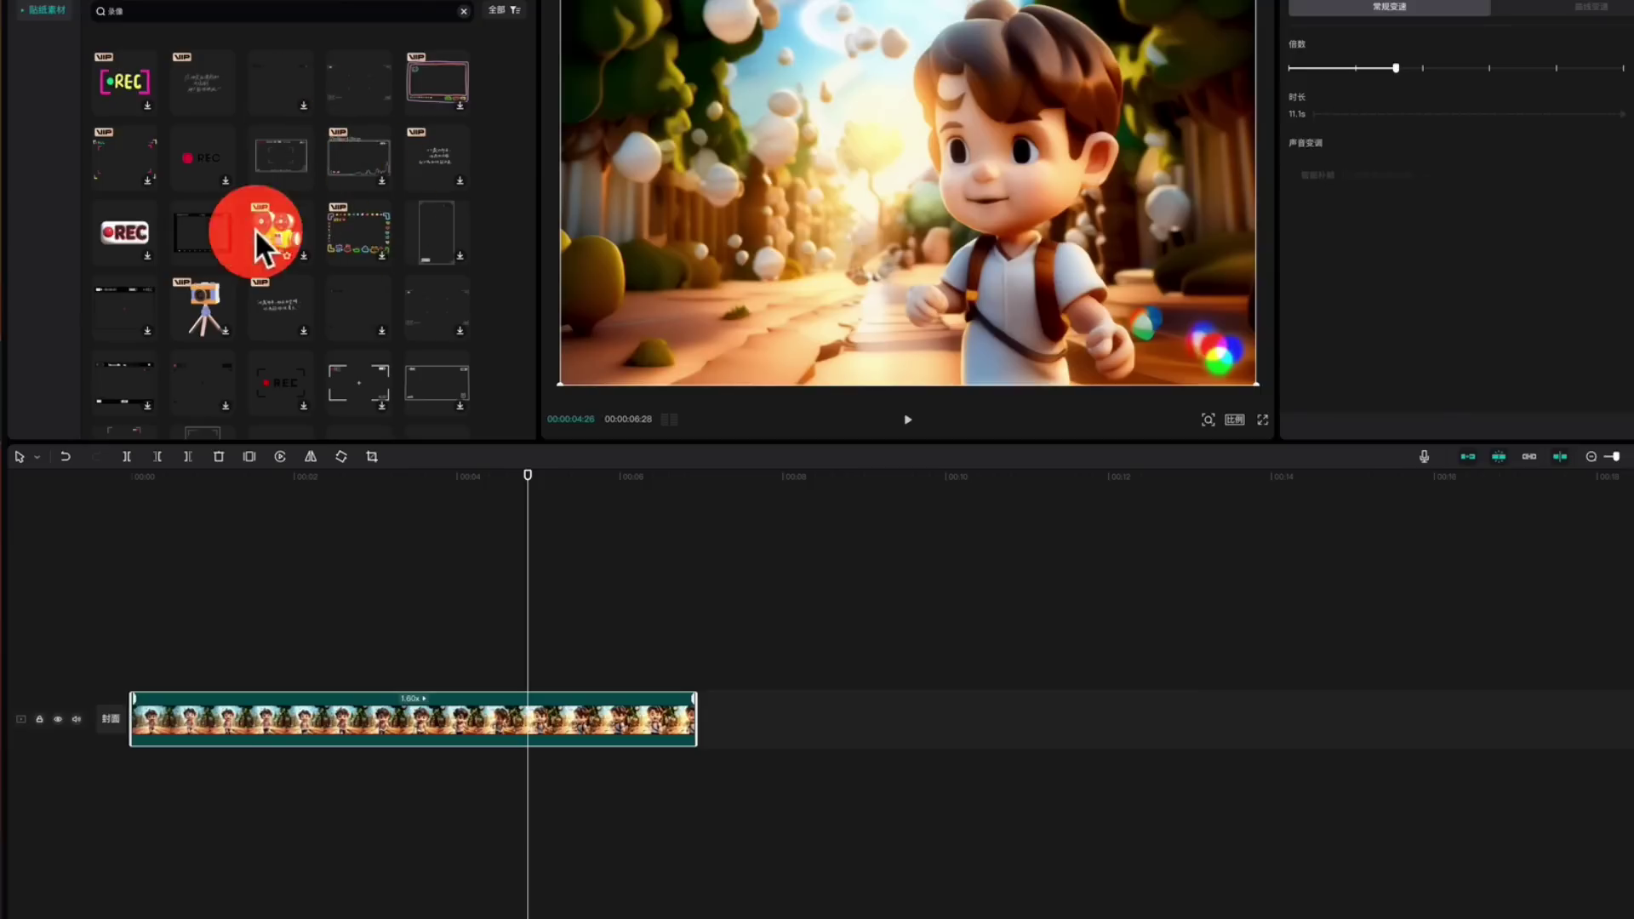
Step: Add the red-dot REC sticker at the clip's start and fit it into the picture's upper-left area at about 35% scale
drag(200, 170, 127, 672)
click(132, 613)
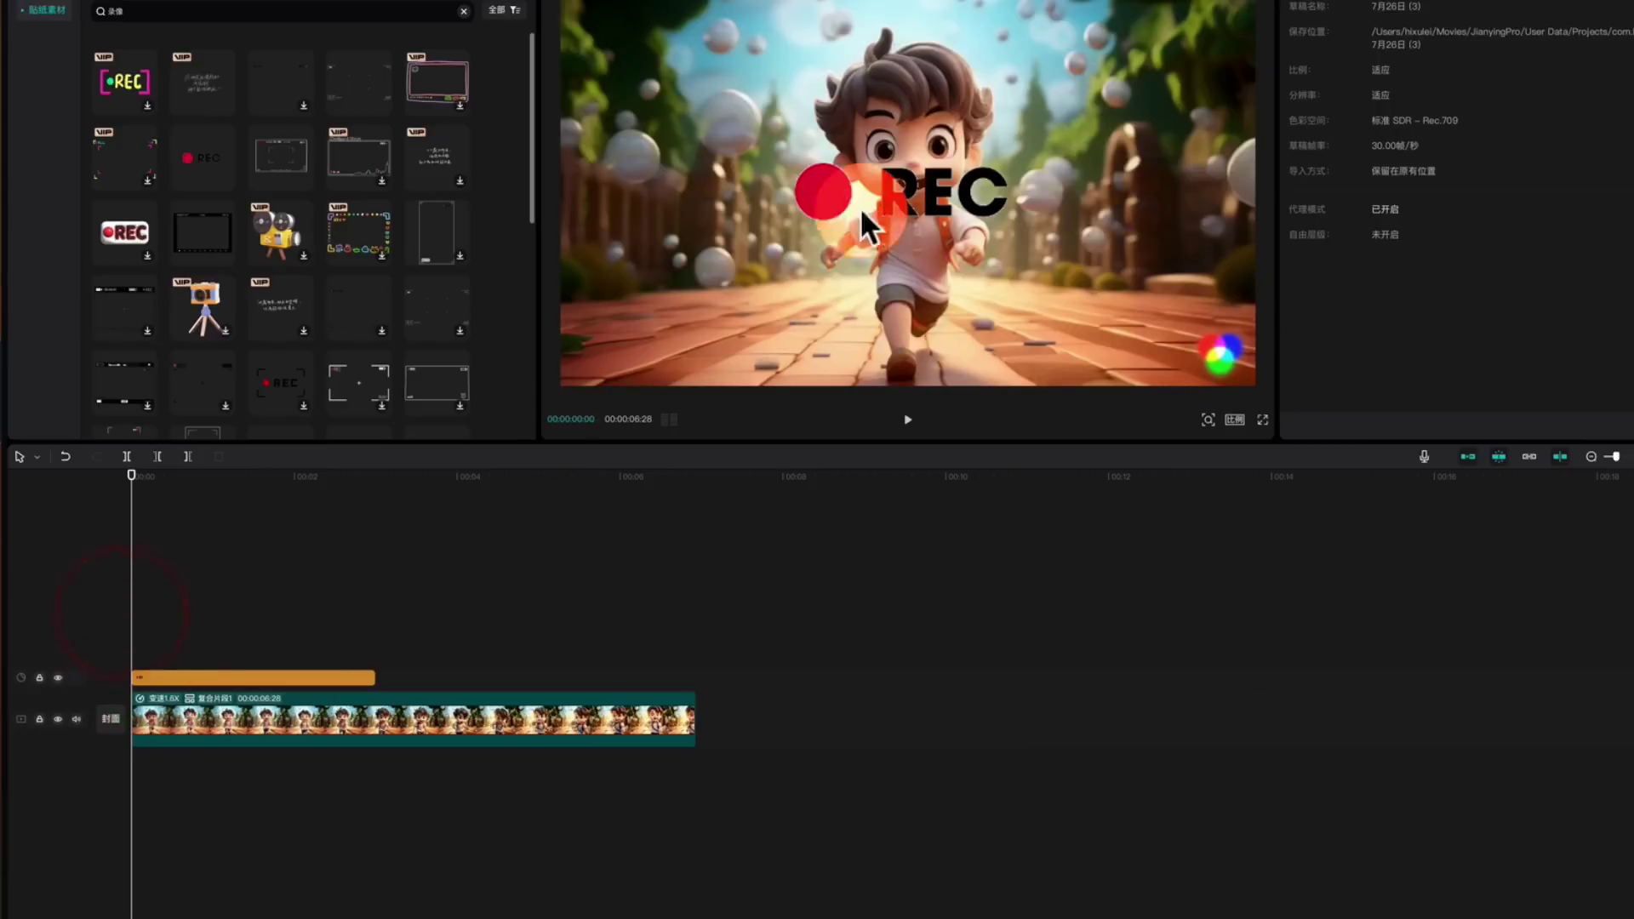
drag(866, 223, 629, 38)
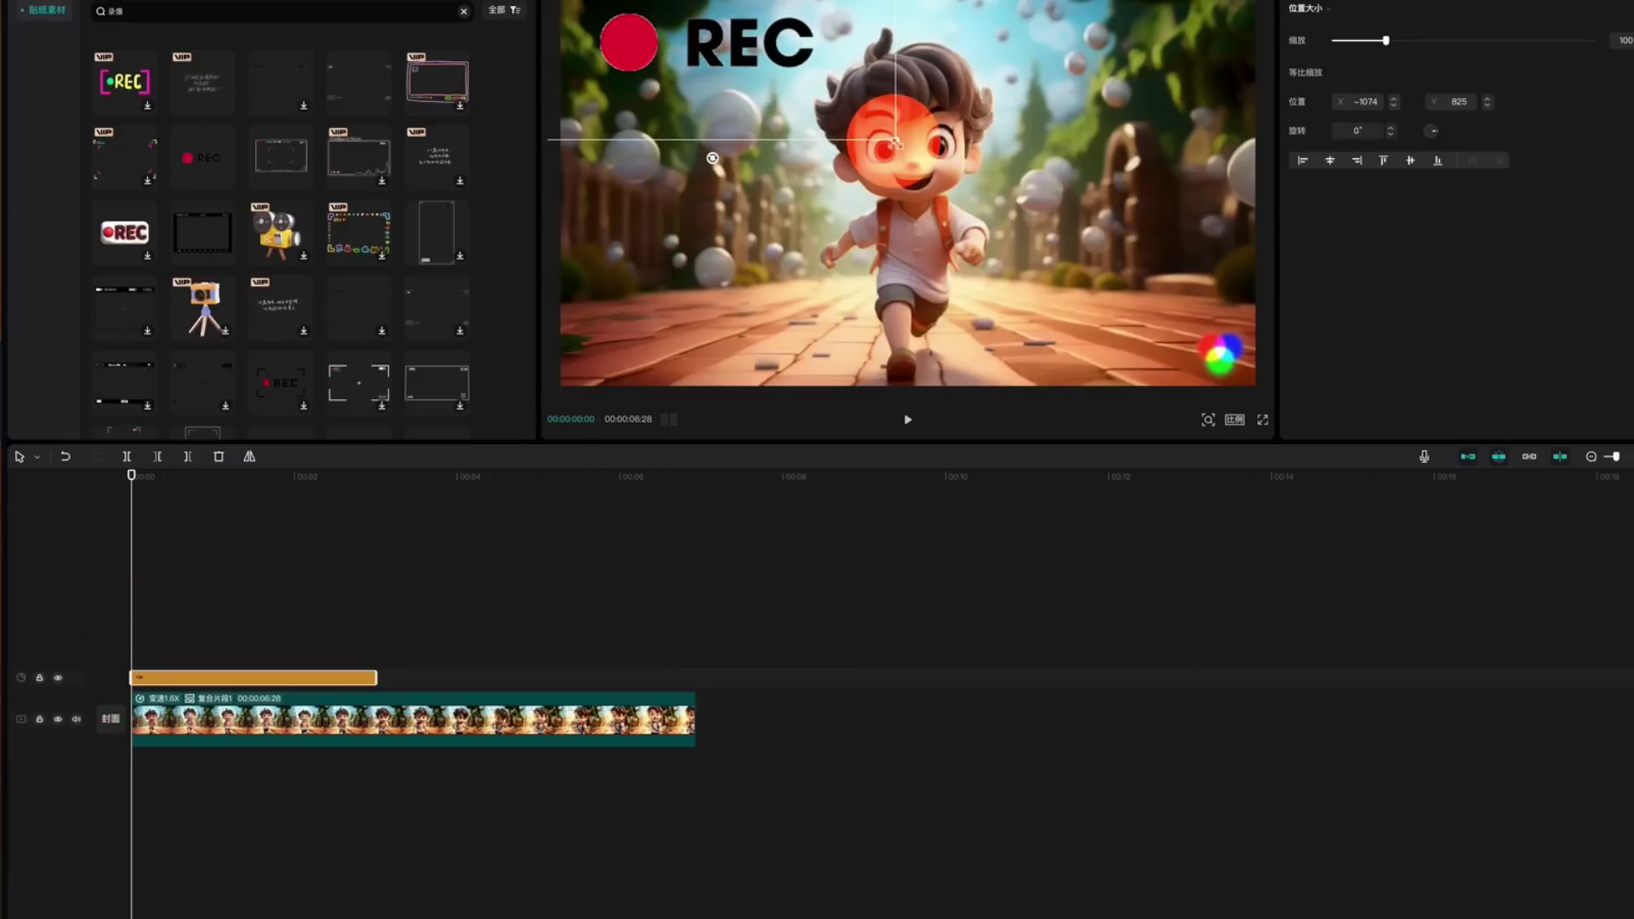
drag(896, 142, 838, 85)
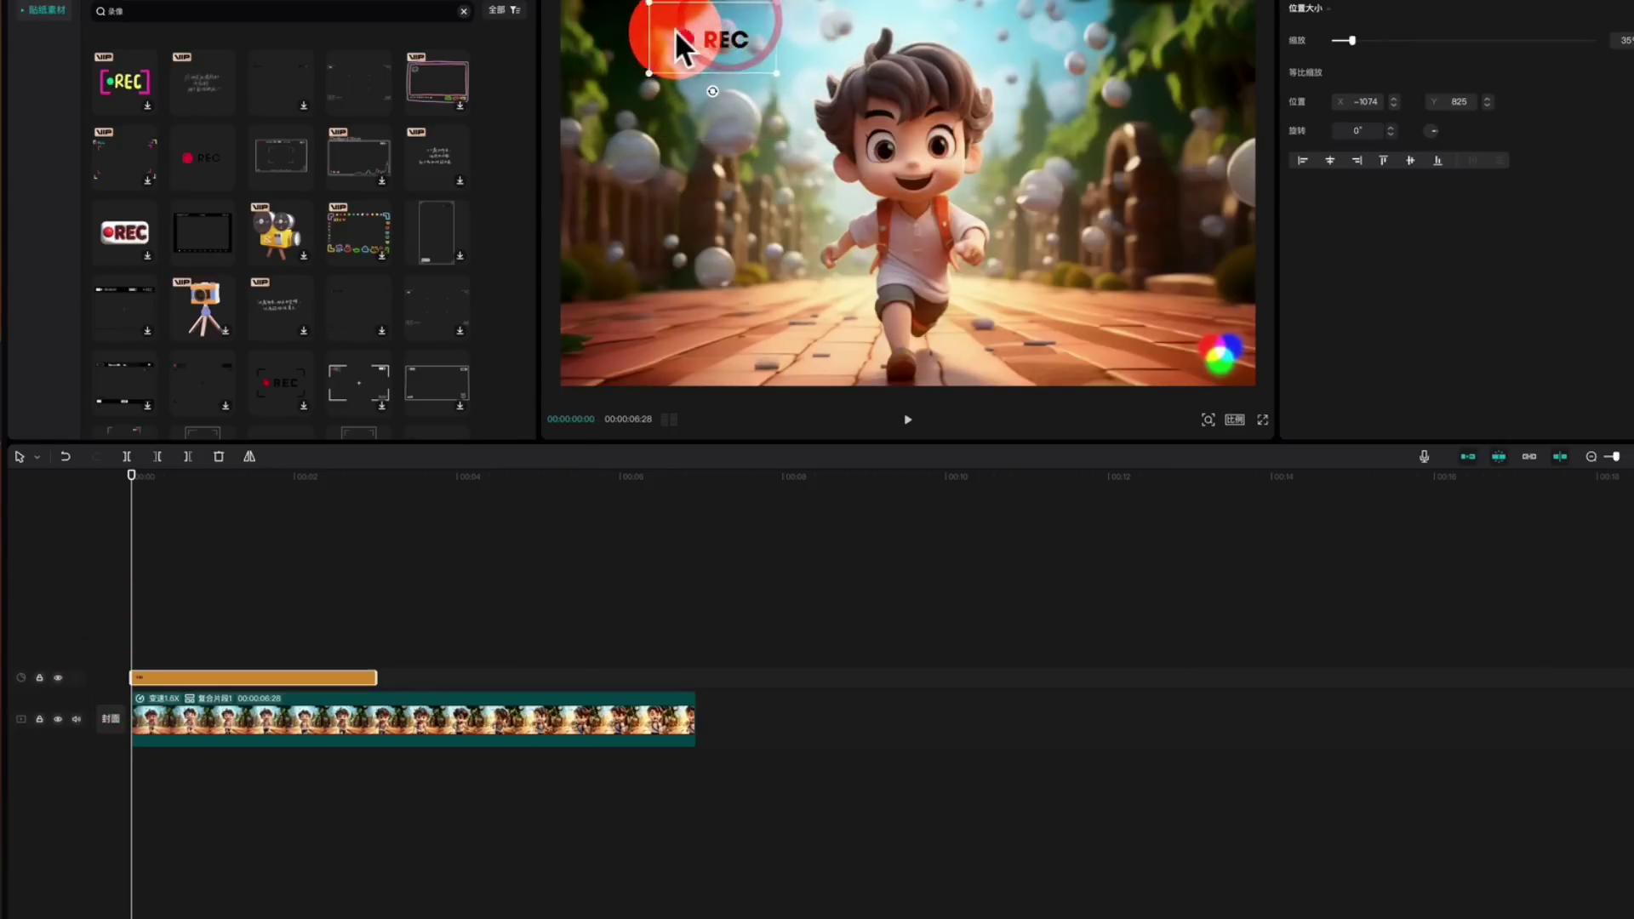
Step: Extend the REC sticker to the end of the compound clip and play the sequence
drag(377, 677, 696, 696)
drag(549, 578, 405, 549)
key(space)
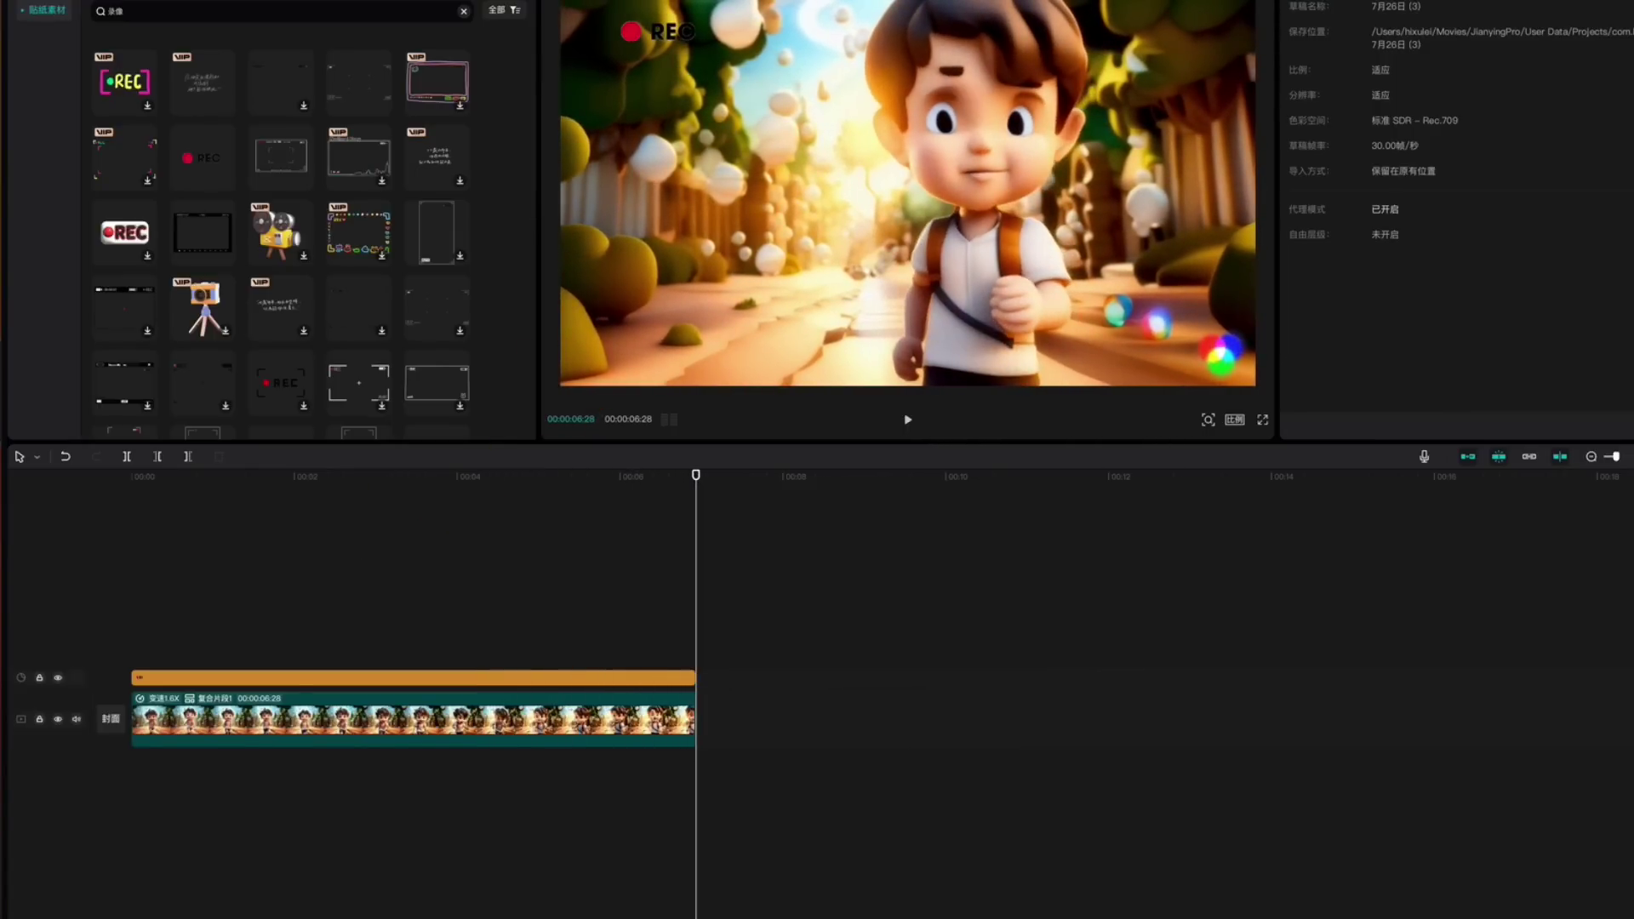
Step: Review the export settings for the sequence and close the export dialog
key(super+e)
click(1056, 240)
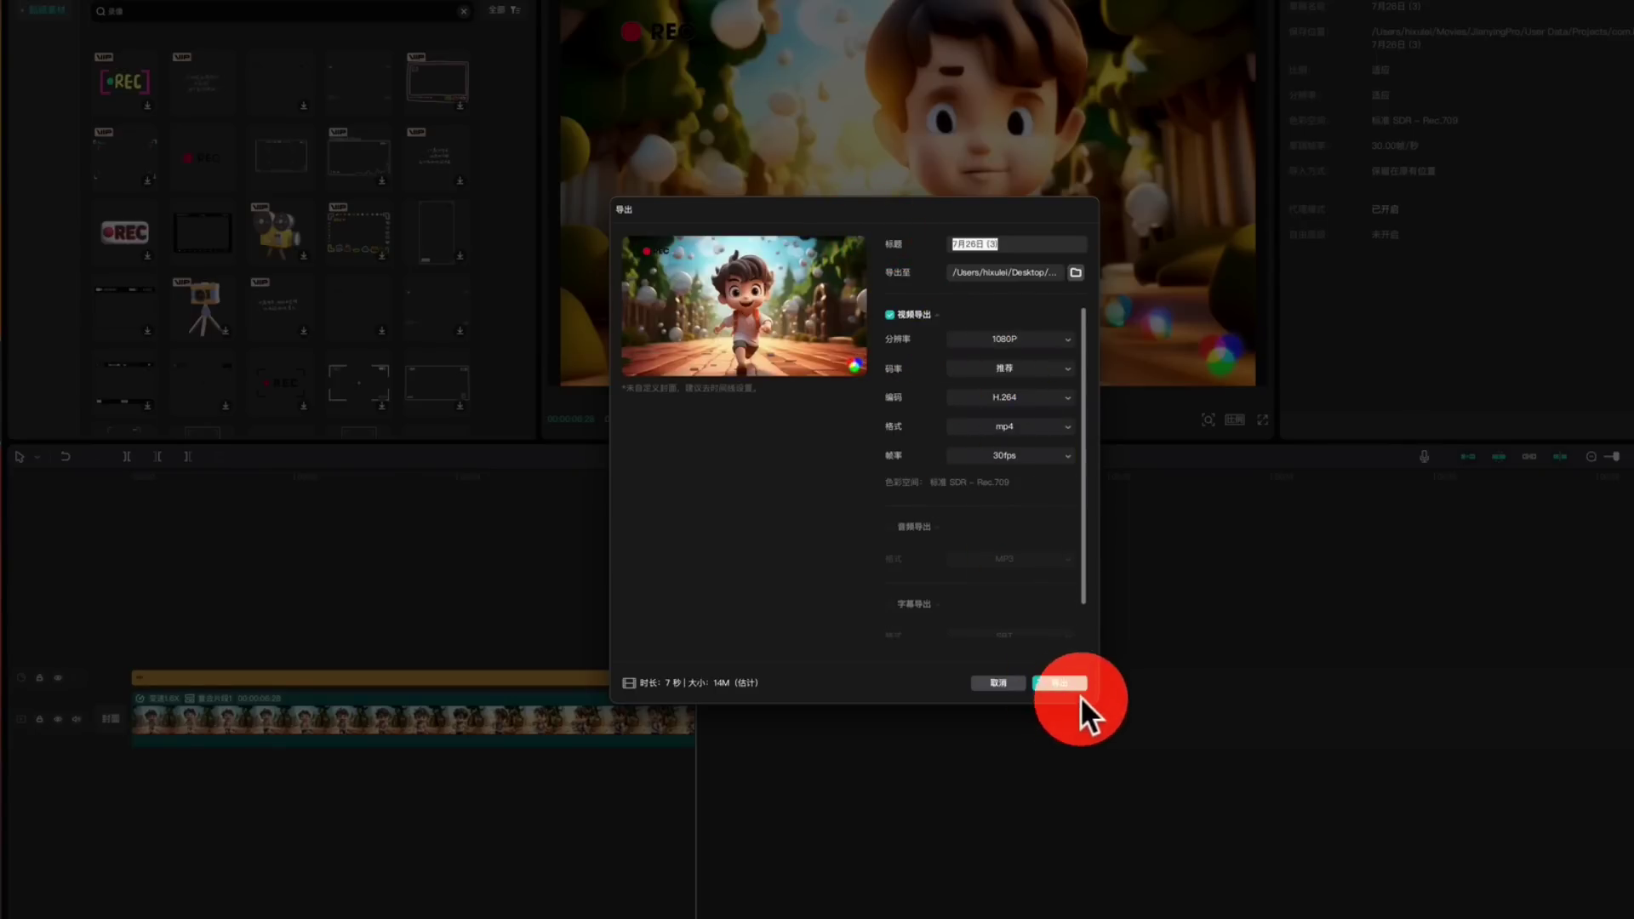
click(988, 683)
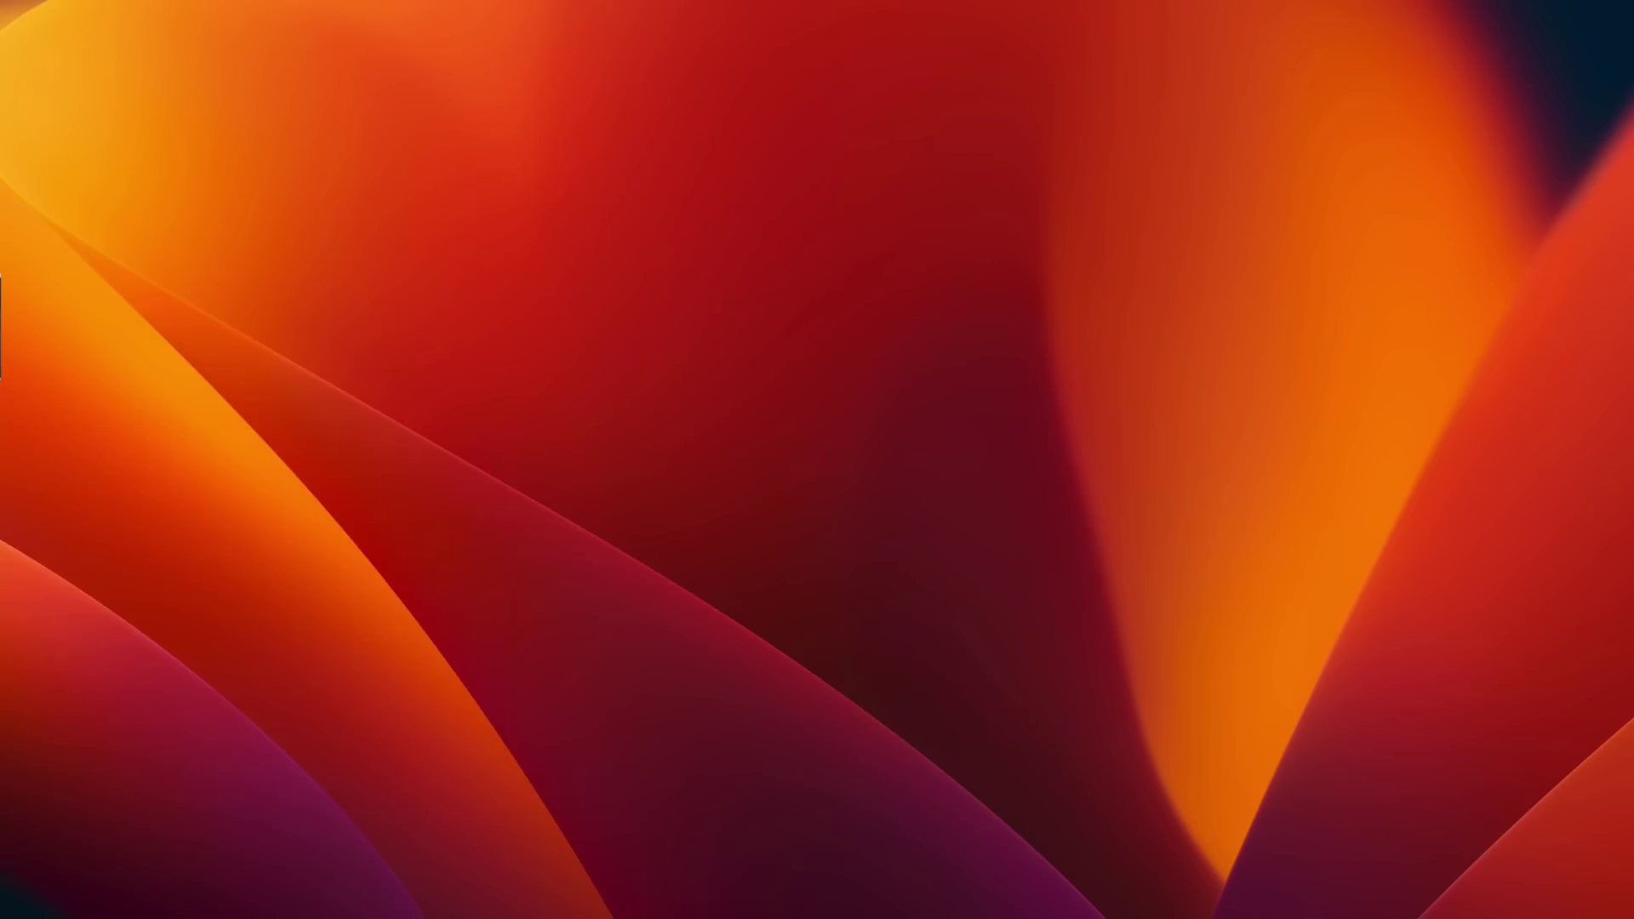